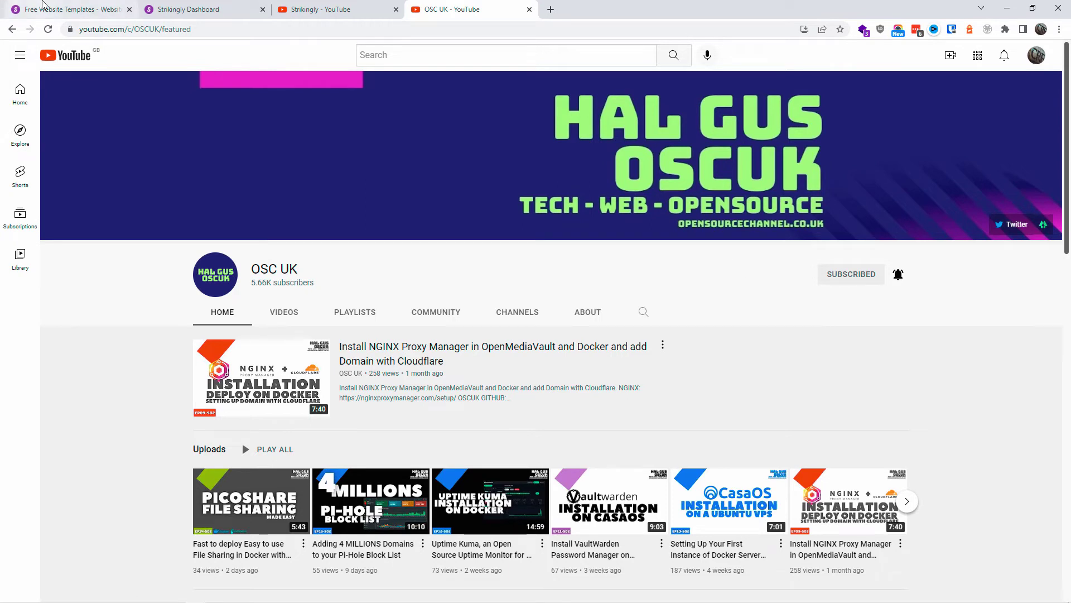
# Step: Open the pricing page from the Strikingly homepage
pyautogui.click(190, 9)
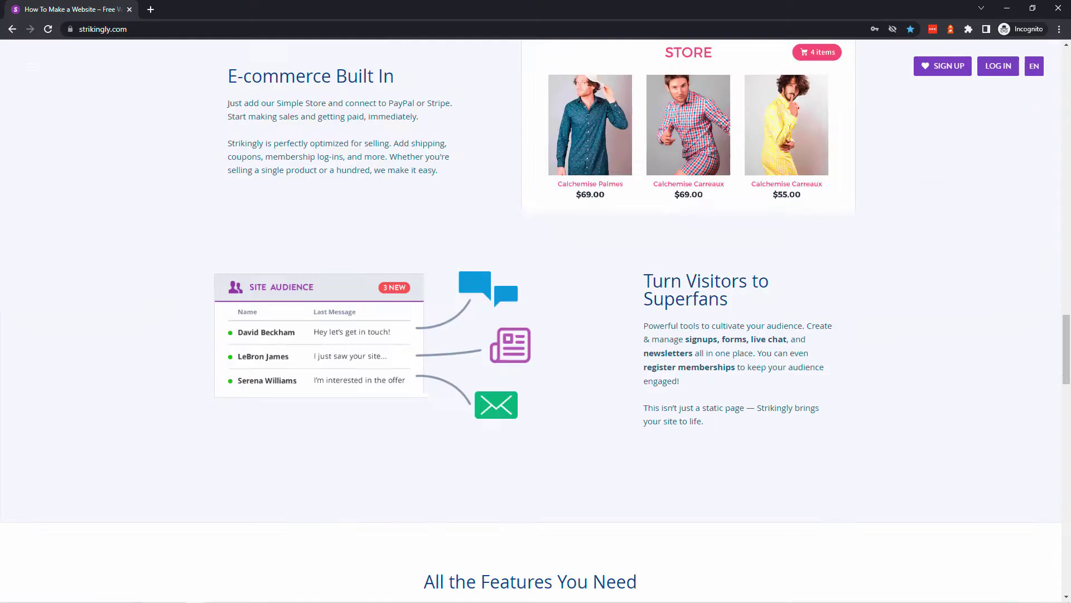
pyautogui.moveTo(1067, 335); pyautogui.dragTo(1064, 67)
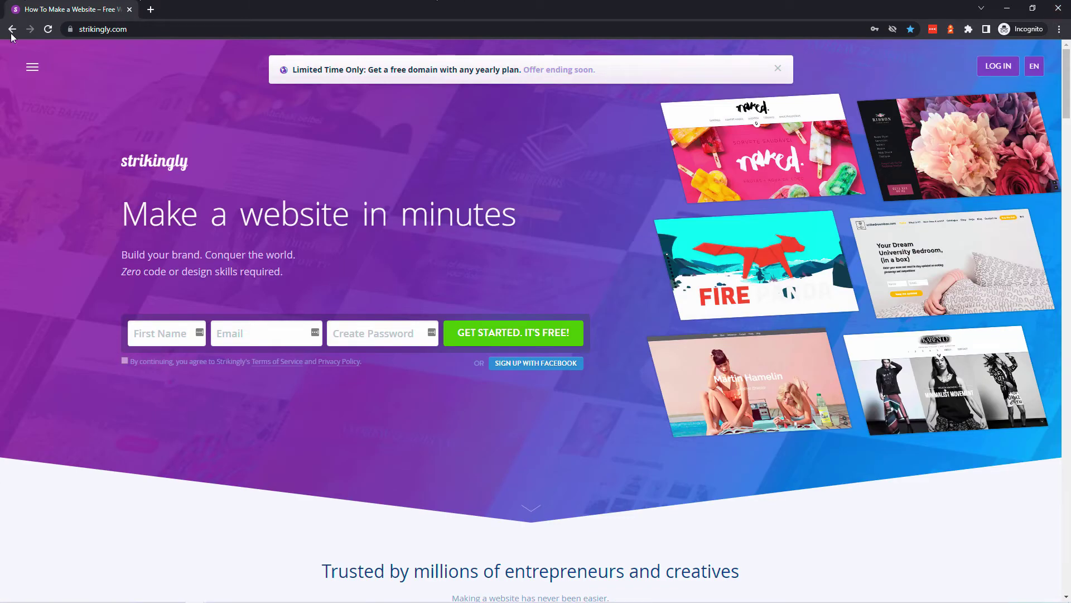
pyautogui.click(34, 68)
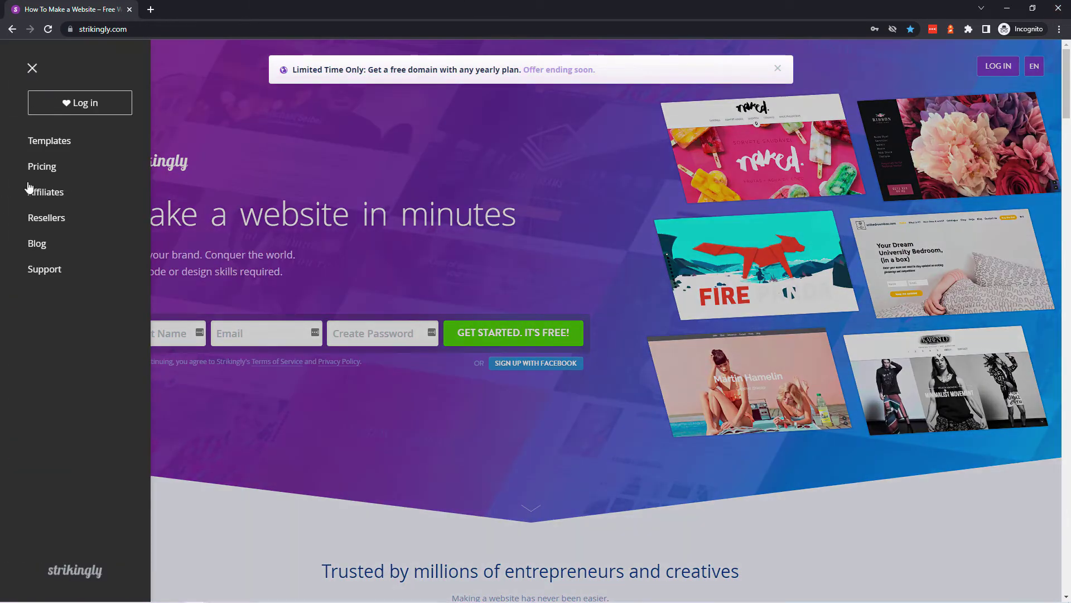
pyautogui.click(56, 174)
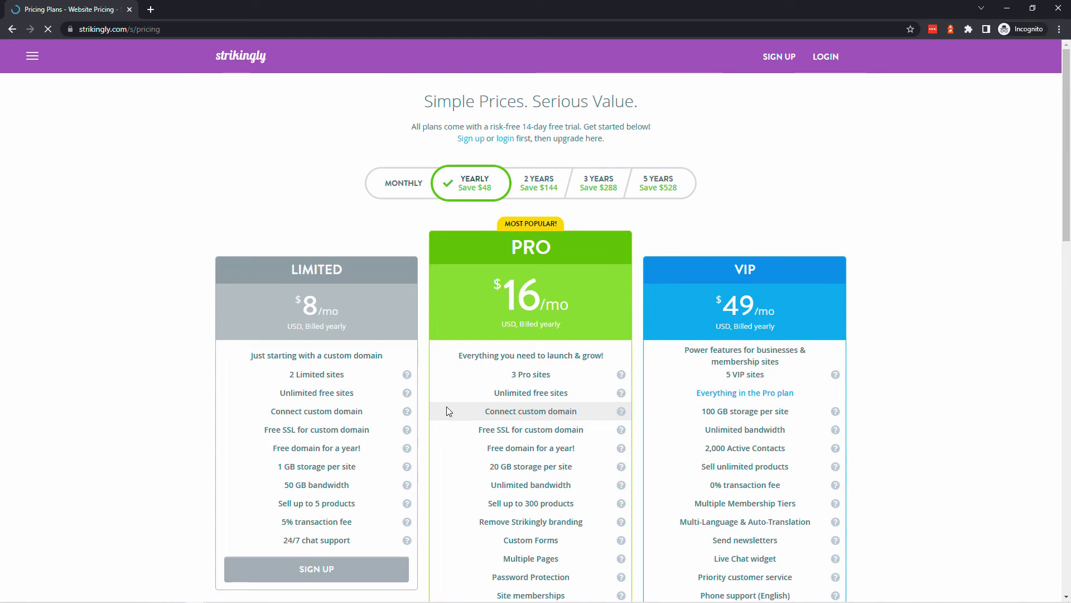
# Step: Compare the plan prices for the monthly, yearly, 2-year, 3-year and 5-year billing periods
pyautogui.click(403, 184)
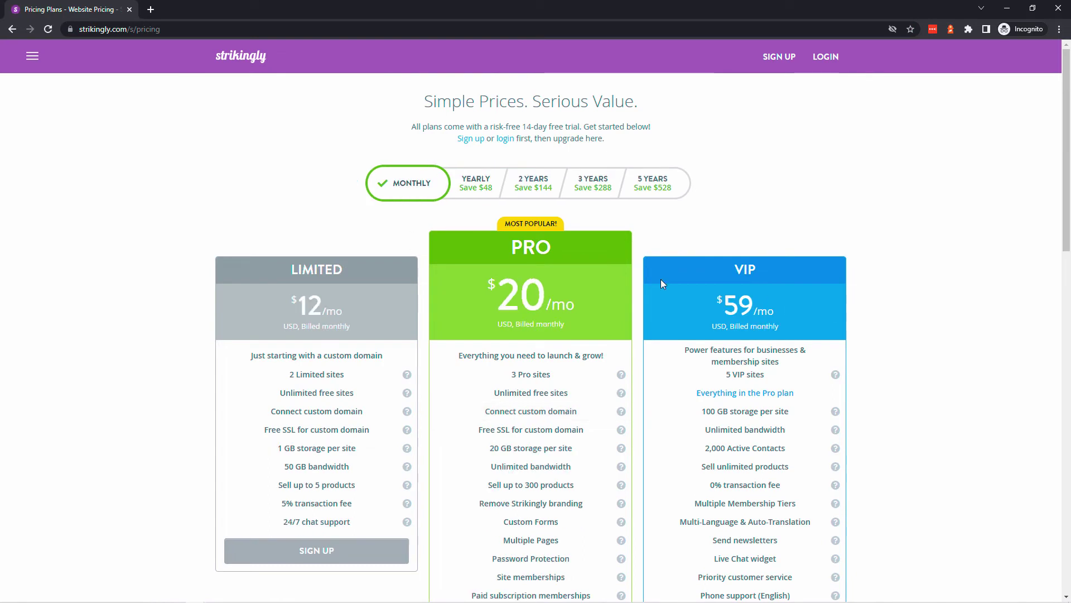
pyautogui.click(466, 187)
pyautogui.click(533, 189)
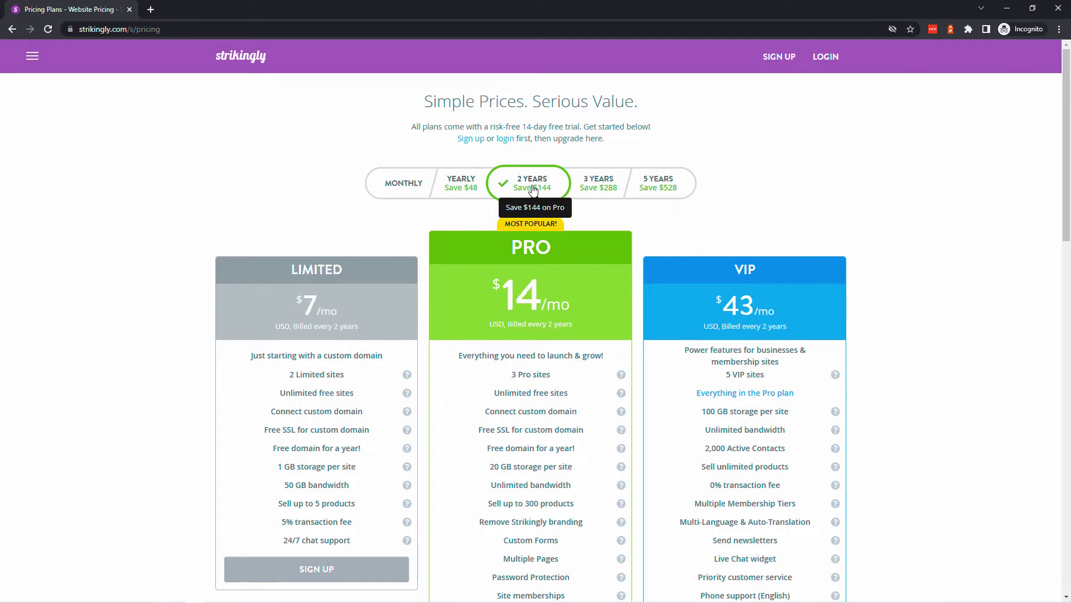
pyautogui.click(589, 190)
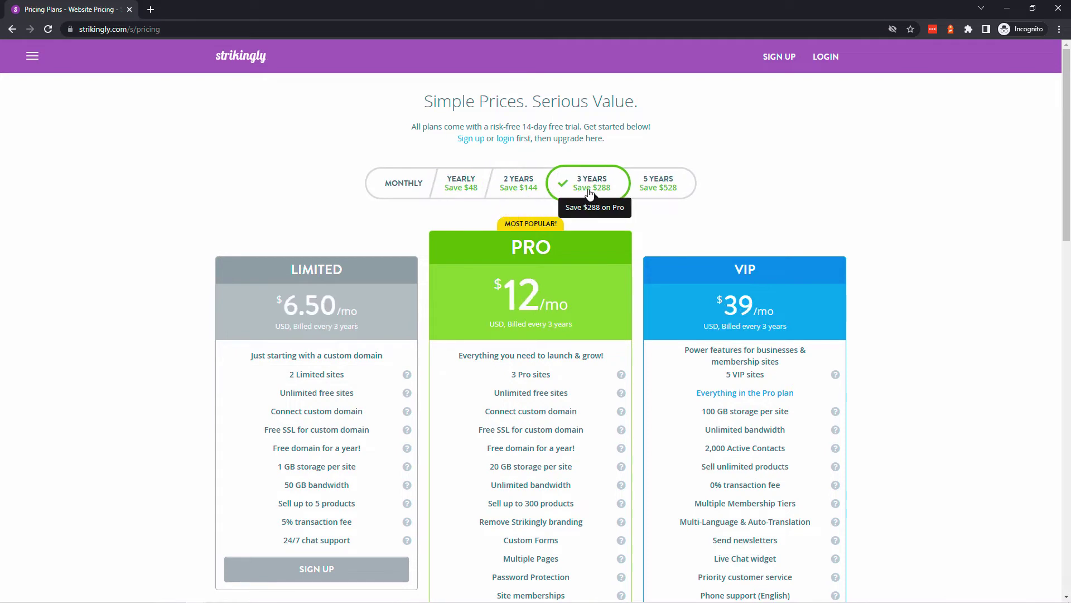
pyautogui.click(672, 192)
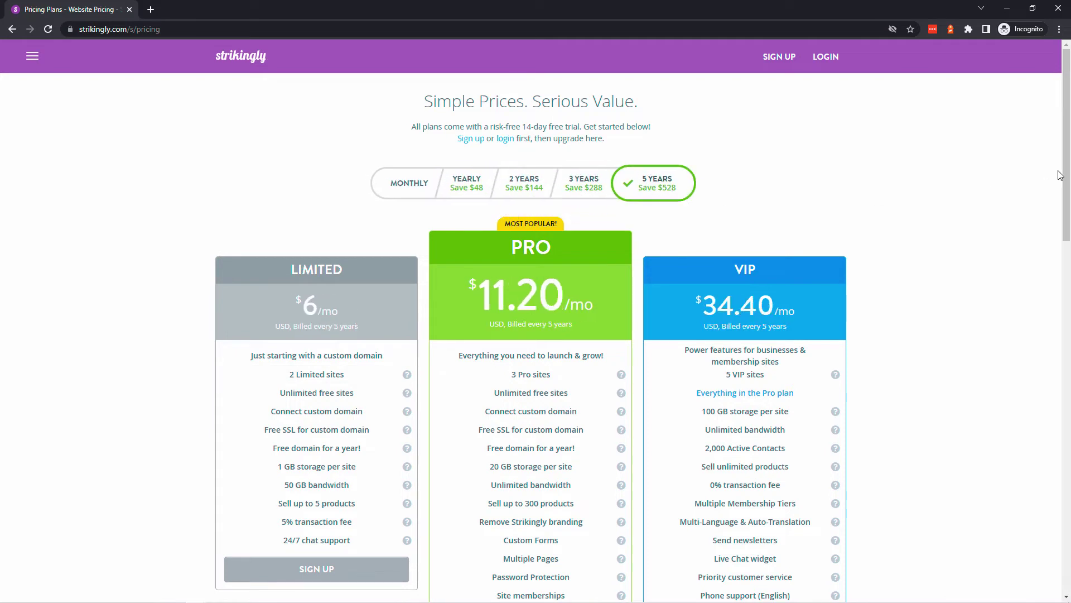
# Step: Read the Custom Email and Free Plan details below the paid plans
pyautogui.moveTo(1067, 182); pyautogui.dragTo(1028, 375)
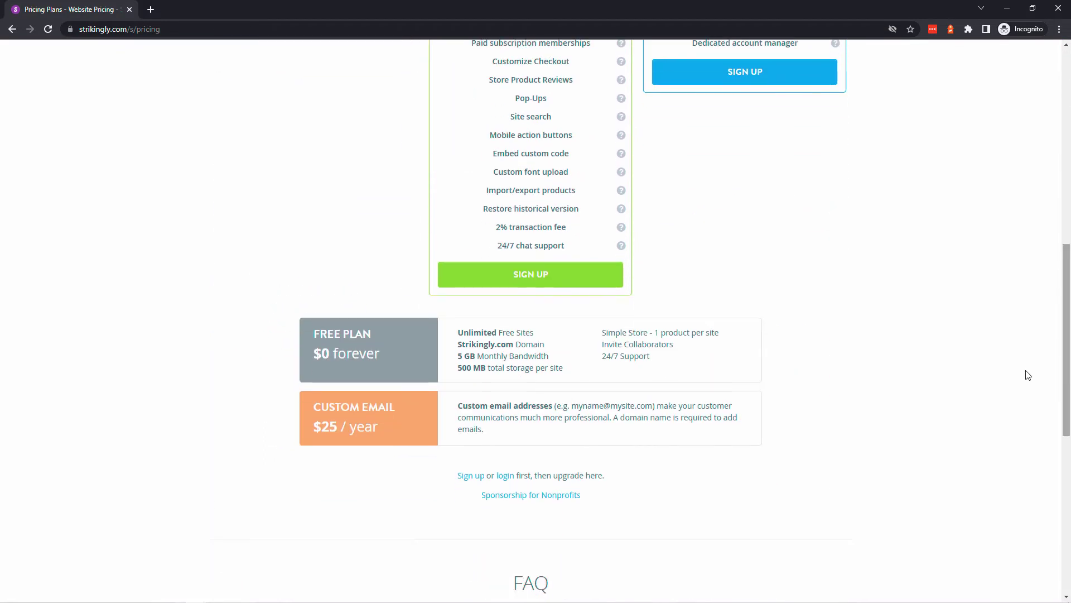
pyautogui.tripleClick(468, 411)
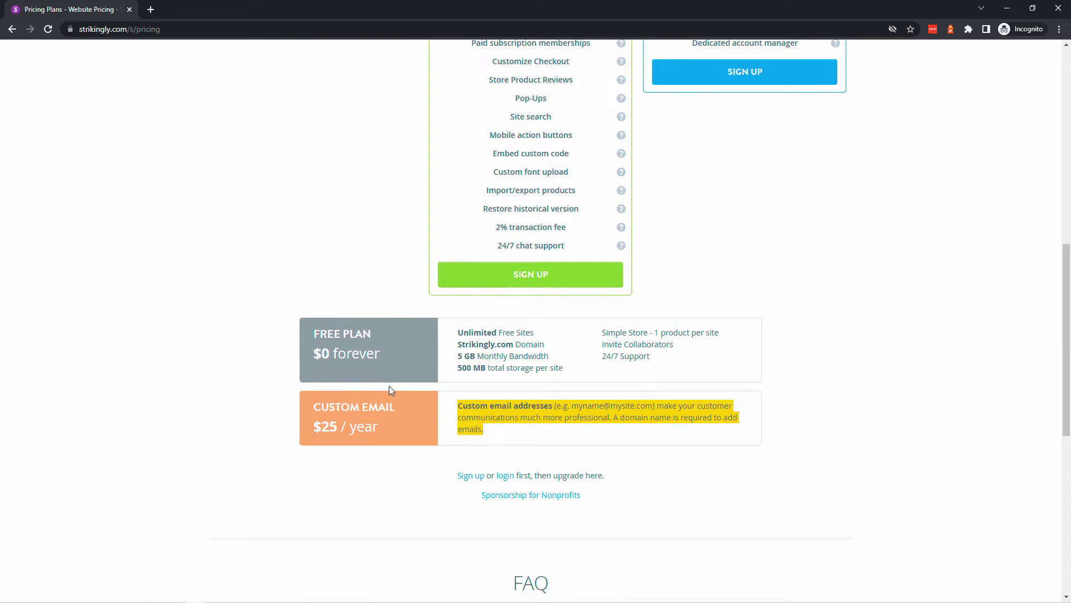
pyautogui.moveTo(695, 370); pyautogui.dragTo(444, 334)
pyautogui.moveTo(312, 335); pyautogui.dragTo(383, 355)
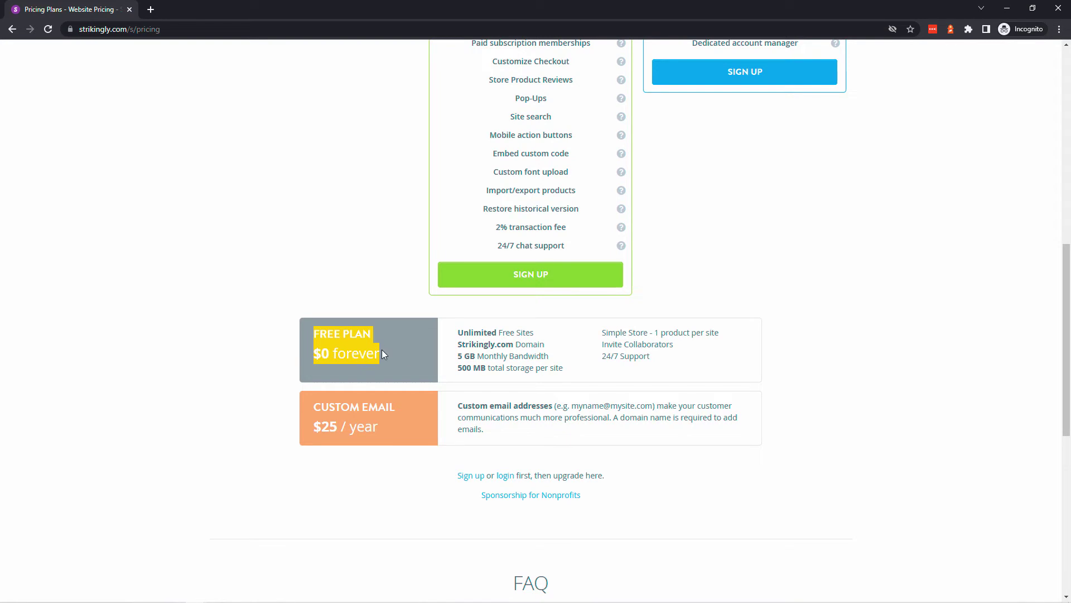
pyautogui.click(987, 408)
# Step: Read the free-trial note above the billing periods and close the incognito window
pyautogui.moveTo(1060, 389); pyautogui.dragTo(1066, 156)
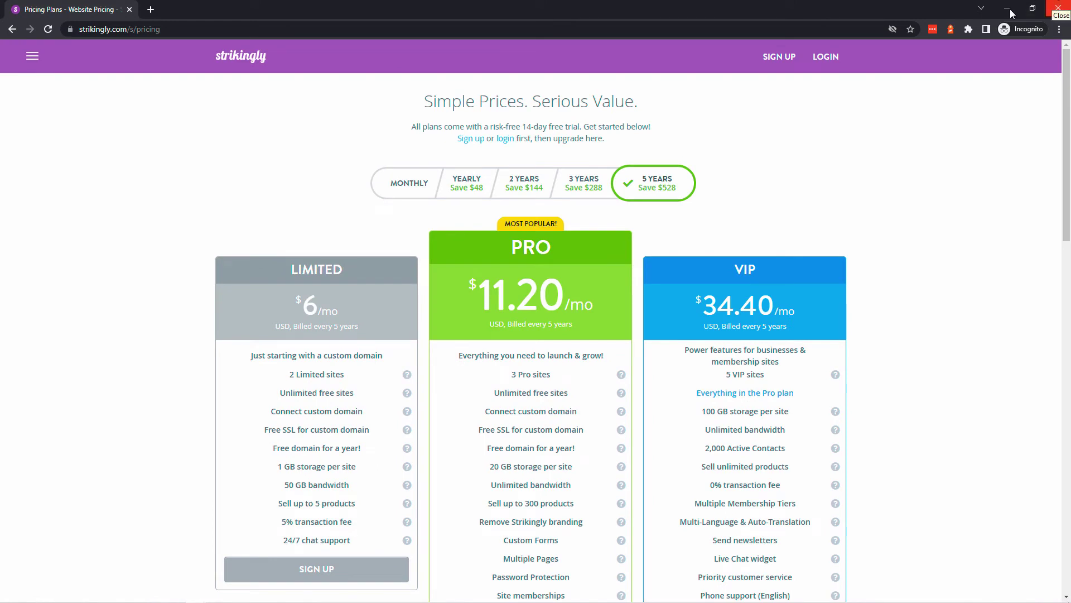
pyautogui.moveTo(411, 127); pyautogui.dragTo(619, 143)
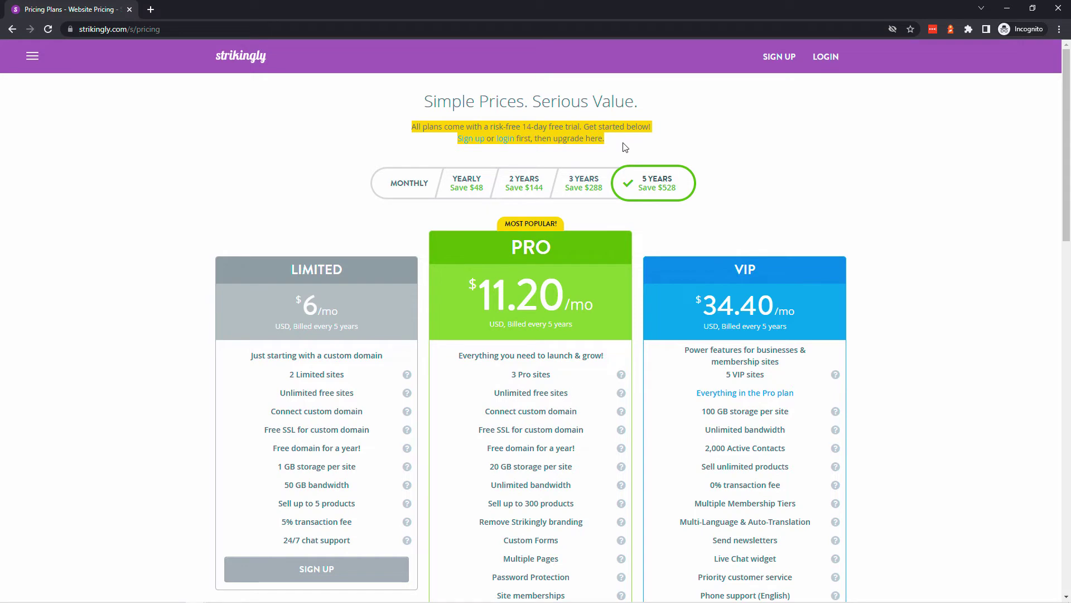
pyautogui.click(1058, 8)
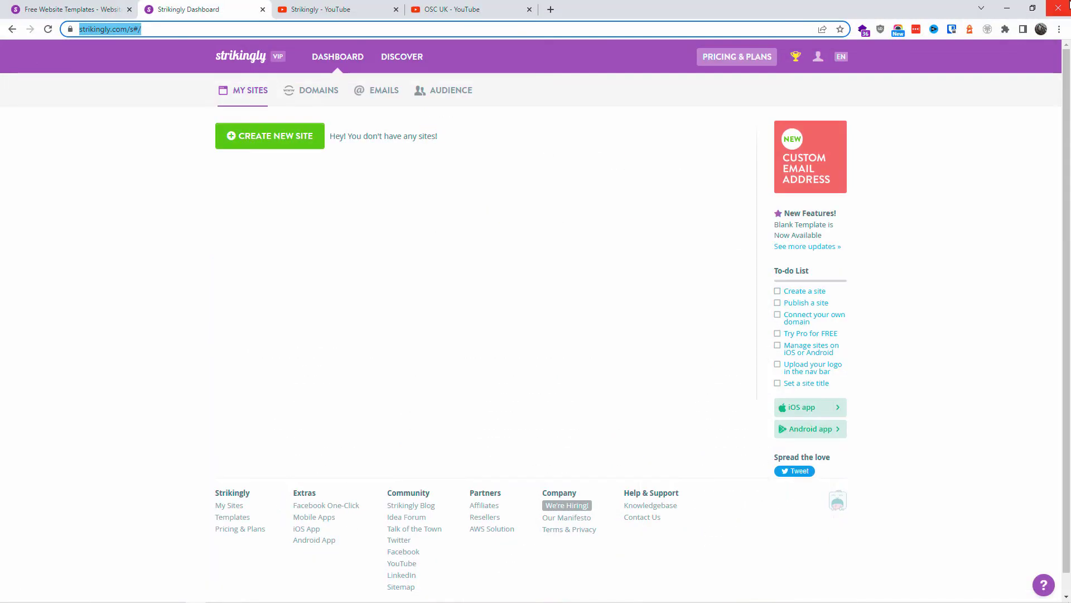
# Step: Open the account settings from the dashboard, check the account usage page and go back
pyautogui.click(361, 241)
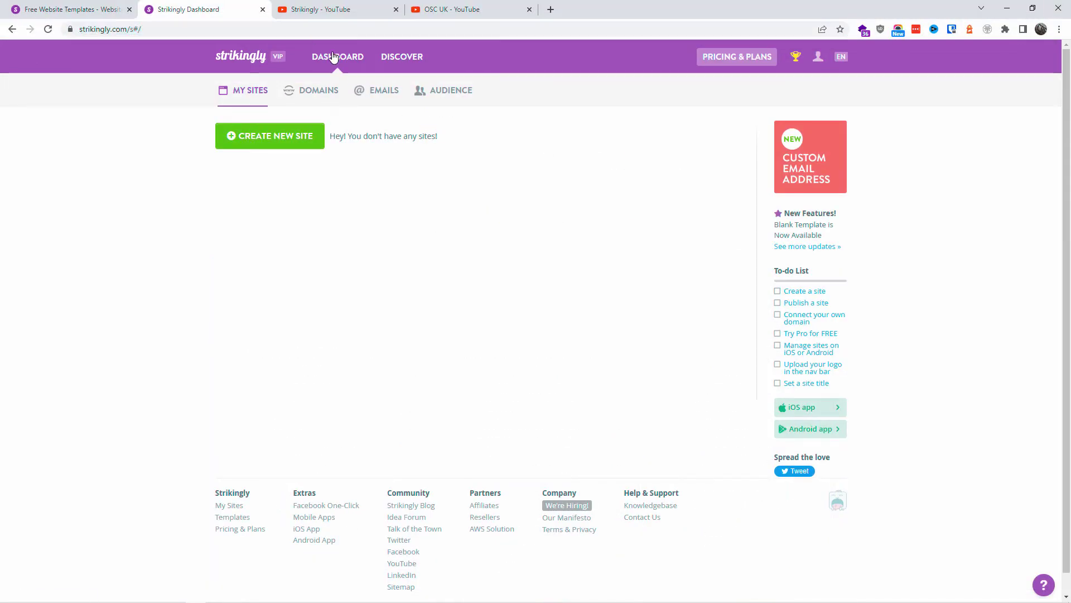
pyautogui.click(336, 58)
pyautogui.moveTo(822, 62)
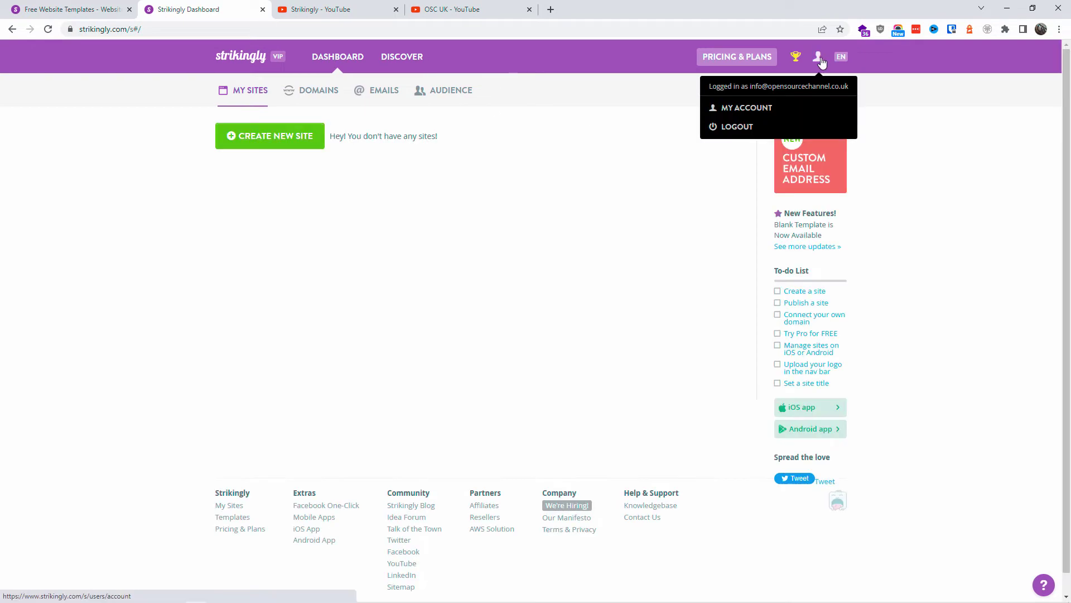
pyautogui.click(762, 108)
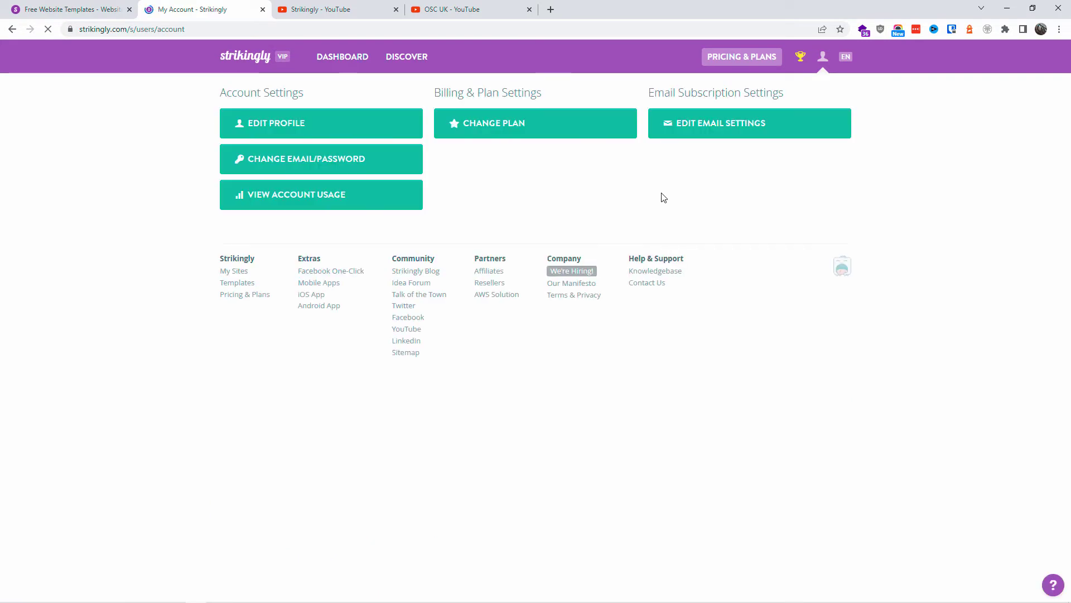
pyautogui.click(312, 203)
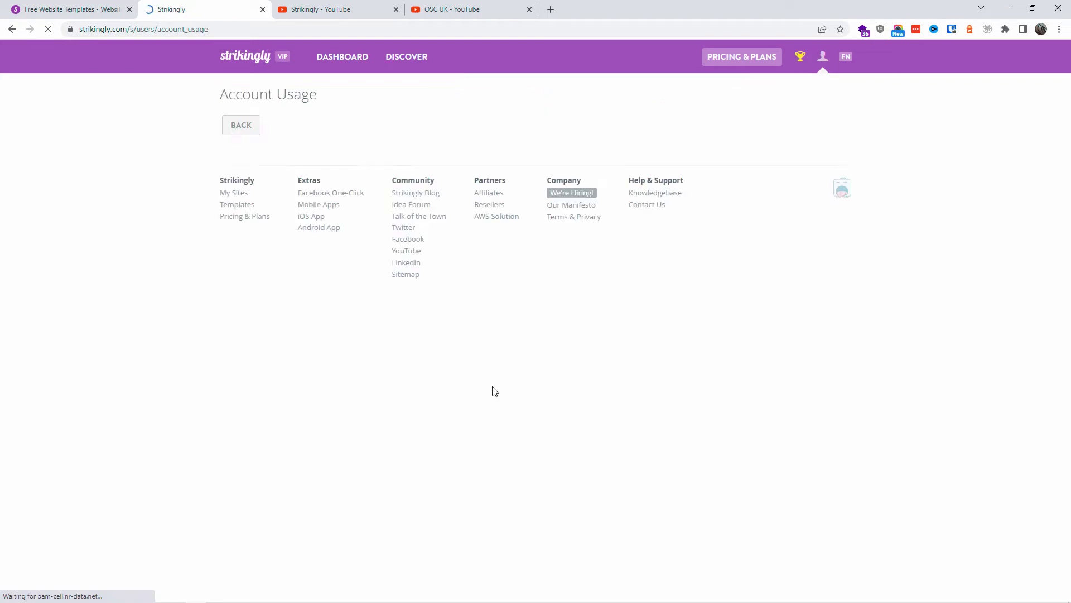
pyautogui.click(247, 135)
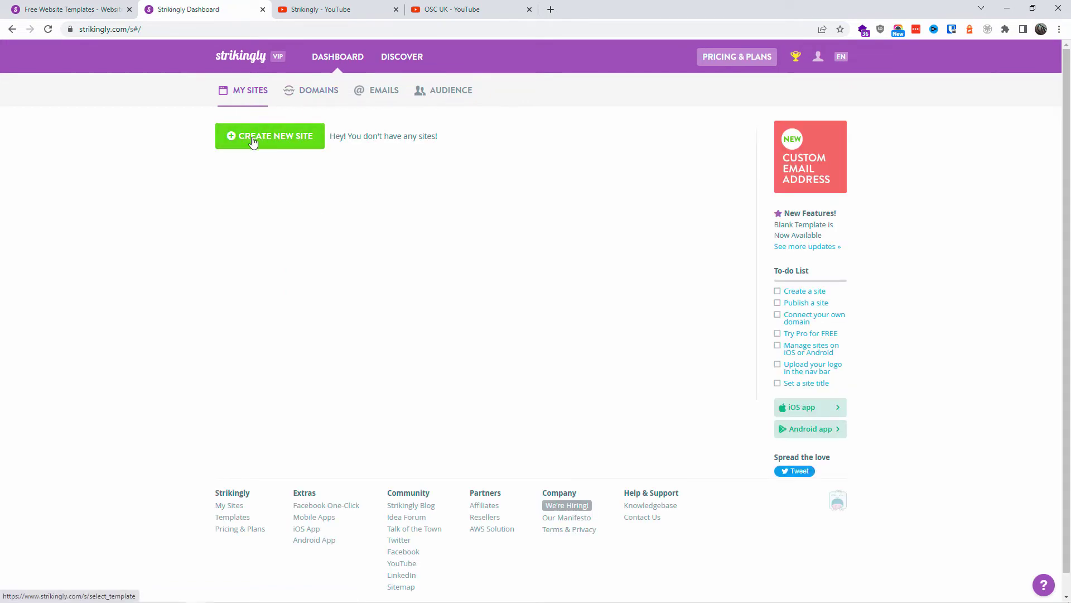
# Step: Open the Android and iOS app listings in new tabs and look at the Google Play listing
pyautogui.scroll(-1, 313, 250)
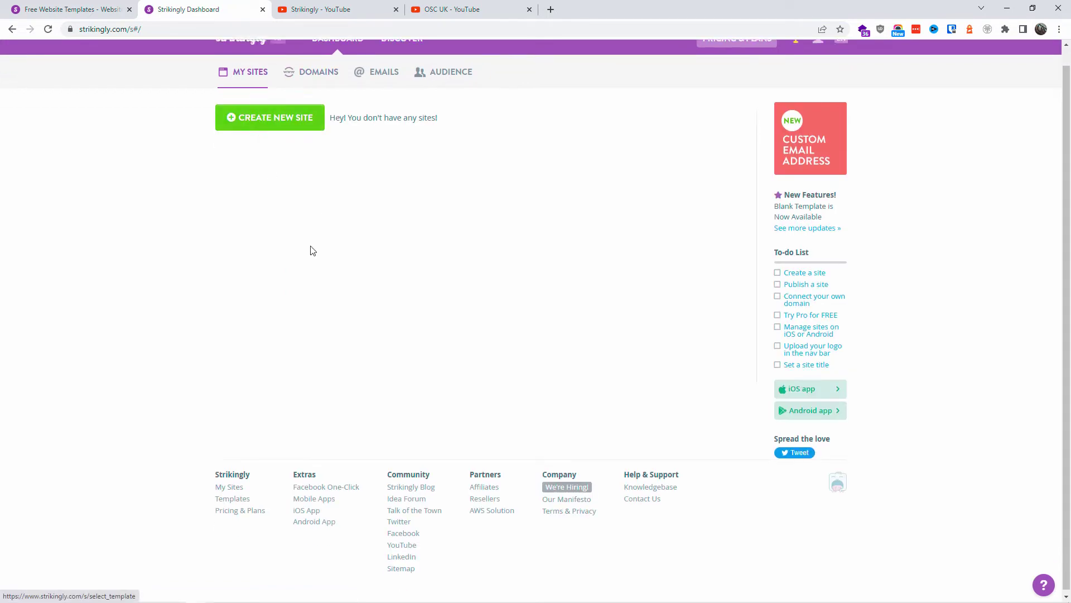
pyautogui.middleClick(317, 519)
pyautogui.middleClick(308, 510)
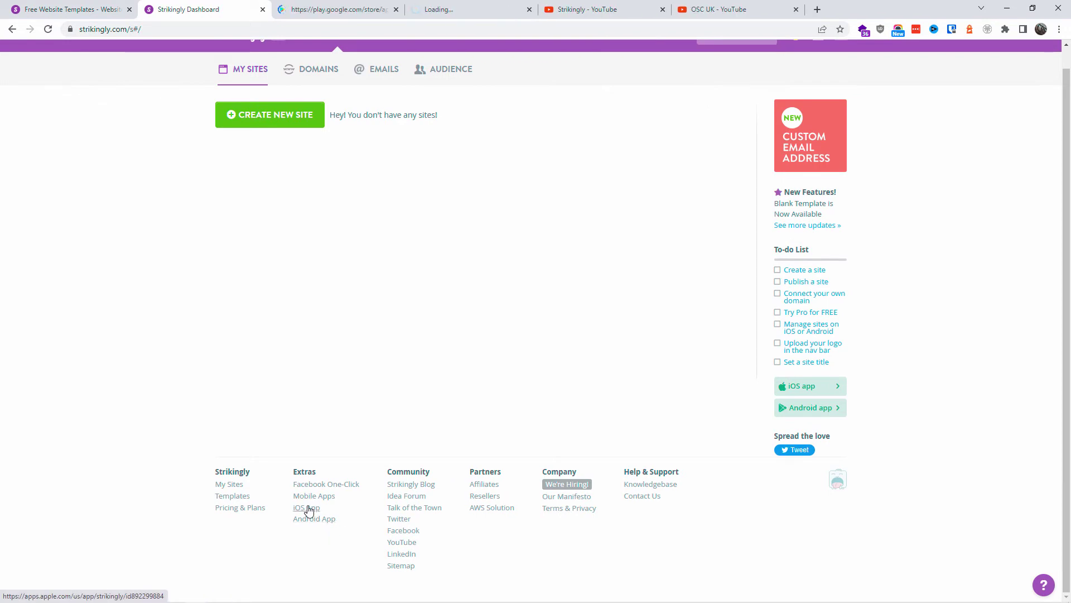
pyautogui.click(337, 9)
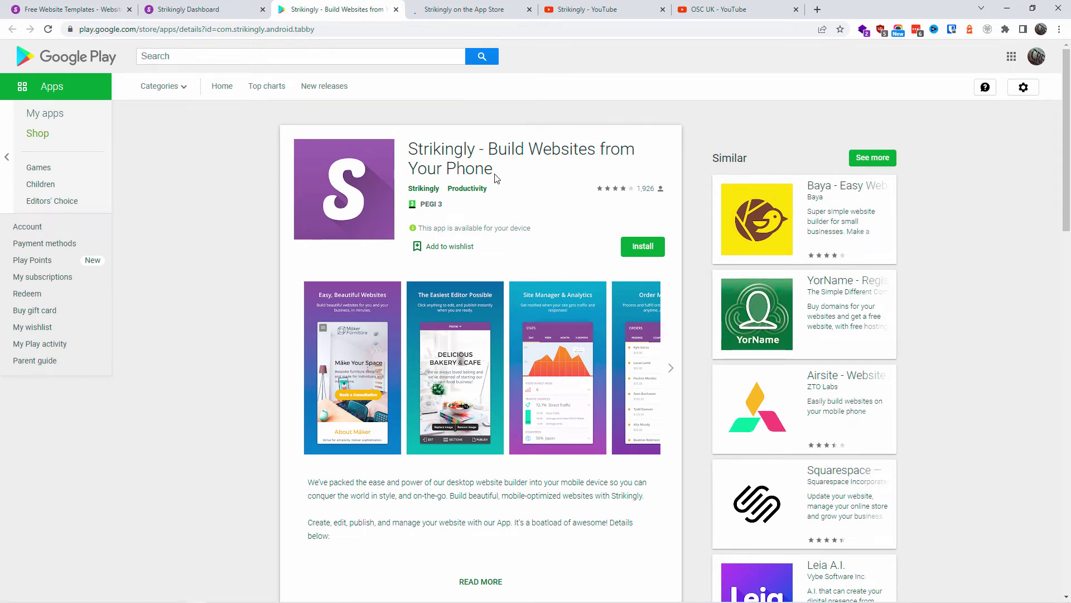
pyautogui.moveTo(495, 178); pyautogui.dragTo(397, 149)
# Step: Close the Google Play listing, look through the App Store listing and close it too
pyautogui.click(410, 11)
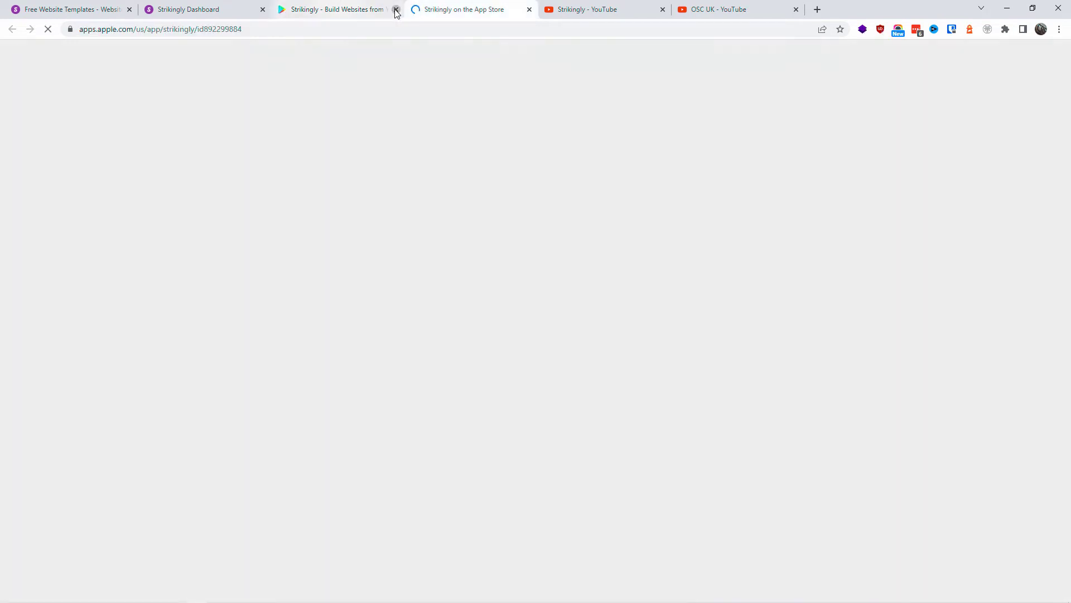
pyautogui.click(395, 9)
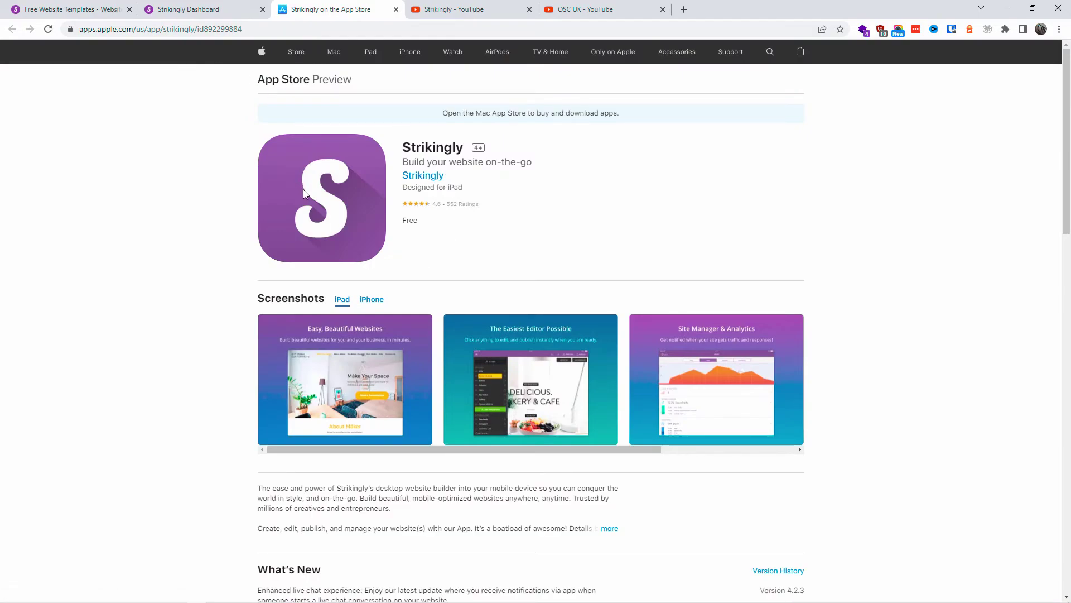
pyautogui.scroll(-5, 303, 194)
pyautogui.scroll(5, 304, 195)
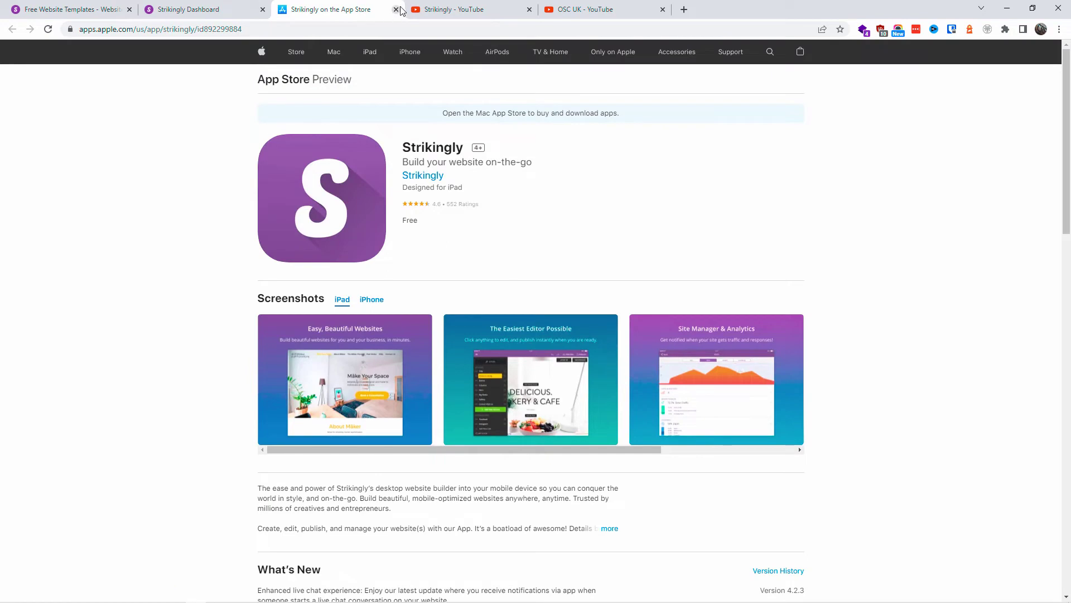
pyautogui.click(396, 9)
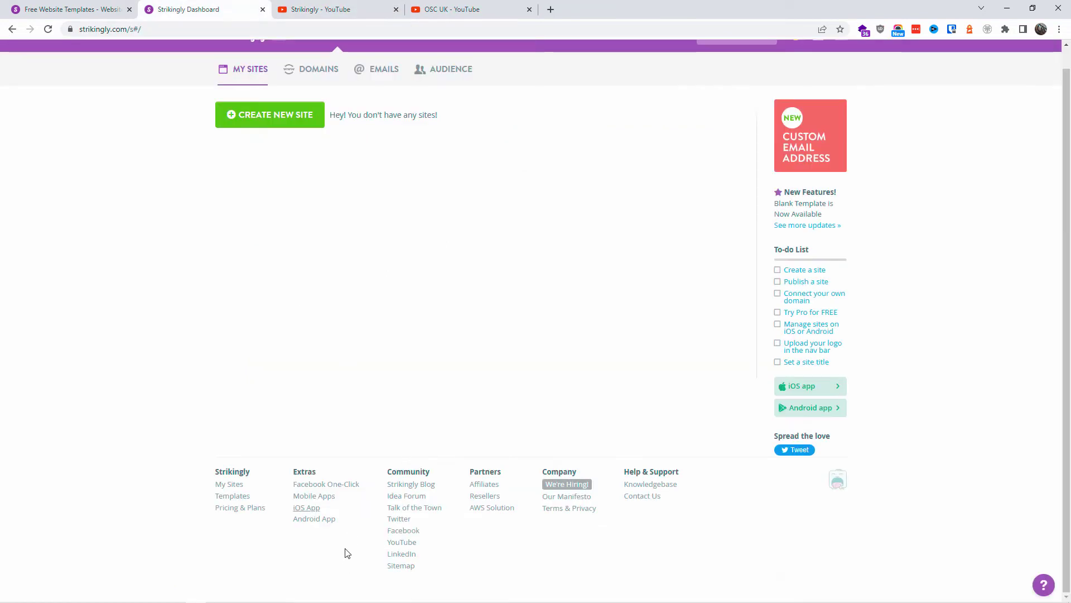
# Step: View the Facebook One-Click page that turns a Facebook page into a website, and close it
pyautogui.click(334, 484)
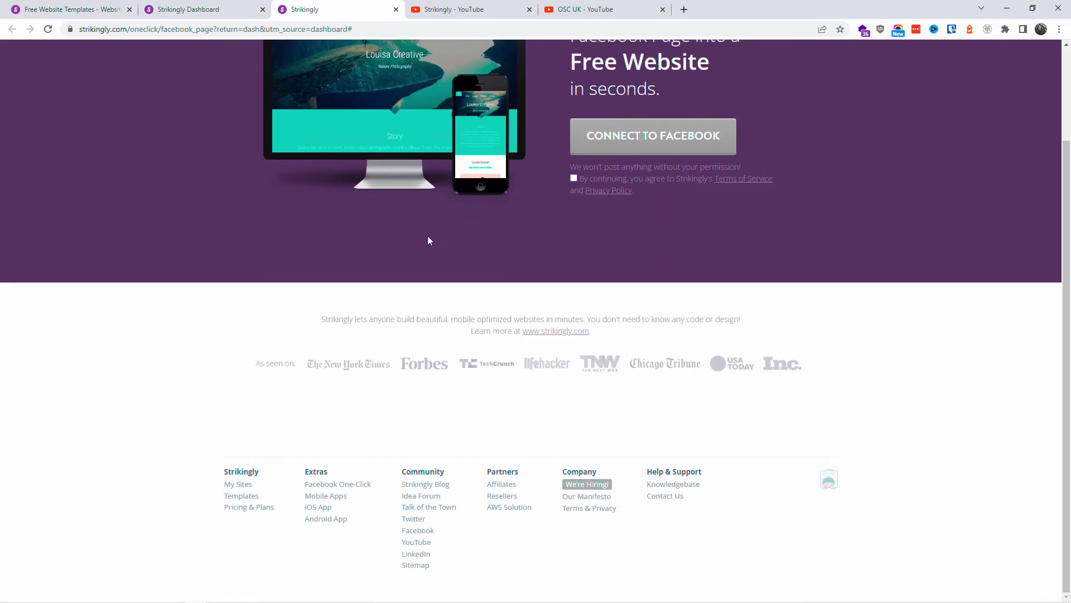
pyautogui.scroll(2, 427, 240)
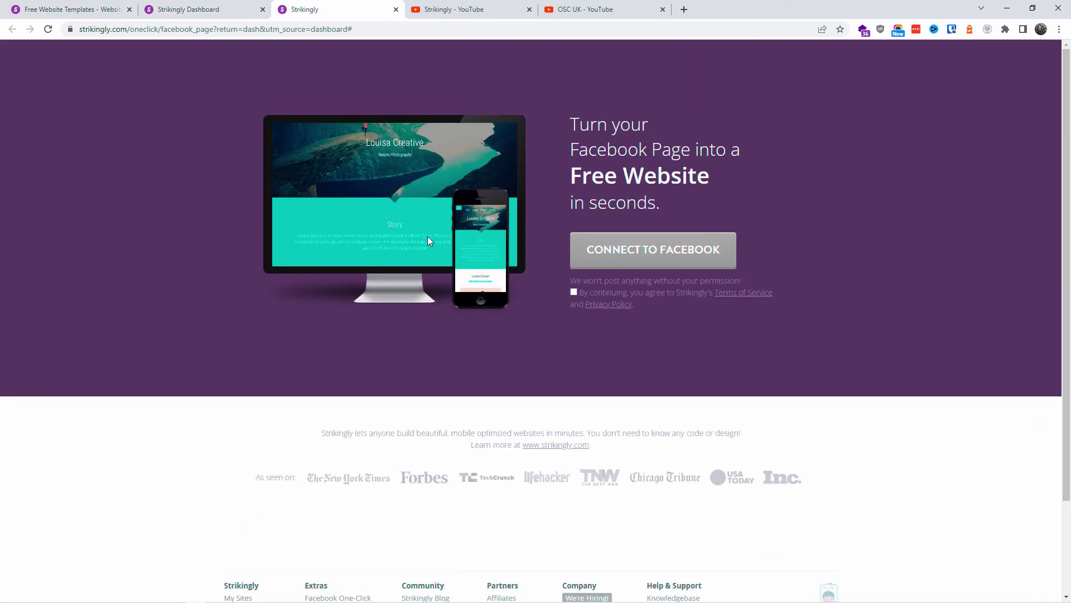
pyautogui.click(395, 10)
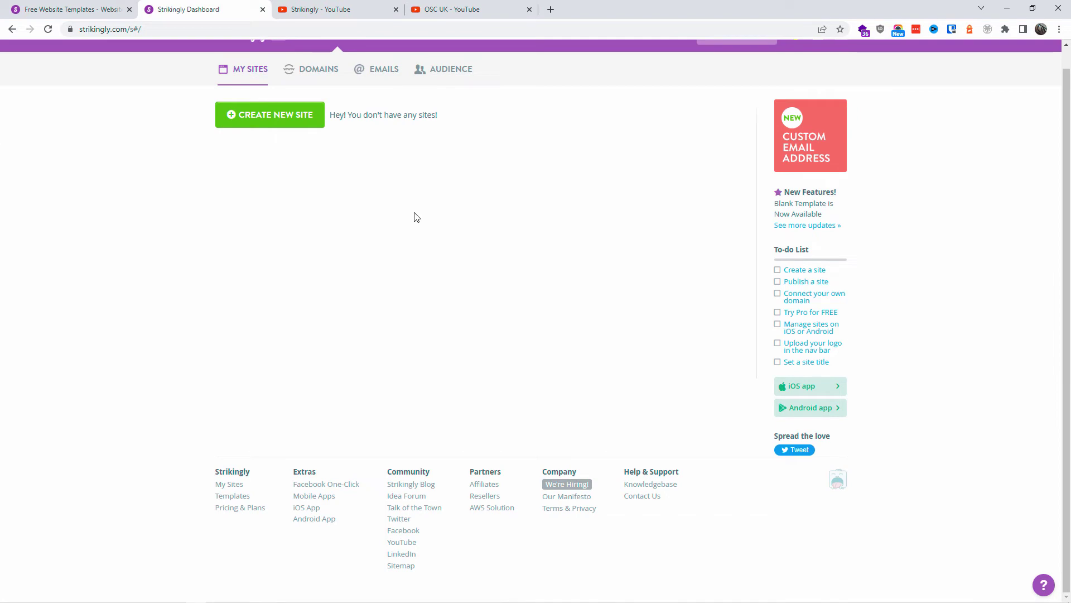
# Step: Open the Knowledgebase in a new tab and look through the help guide categories
pyautogui.click(650, 484)
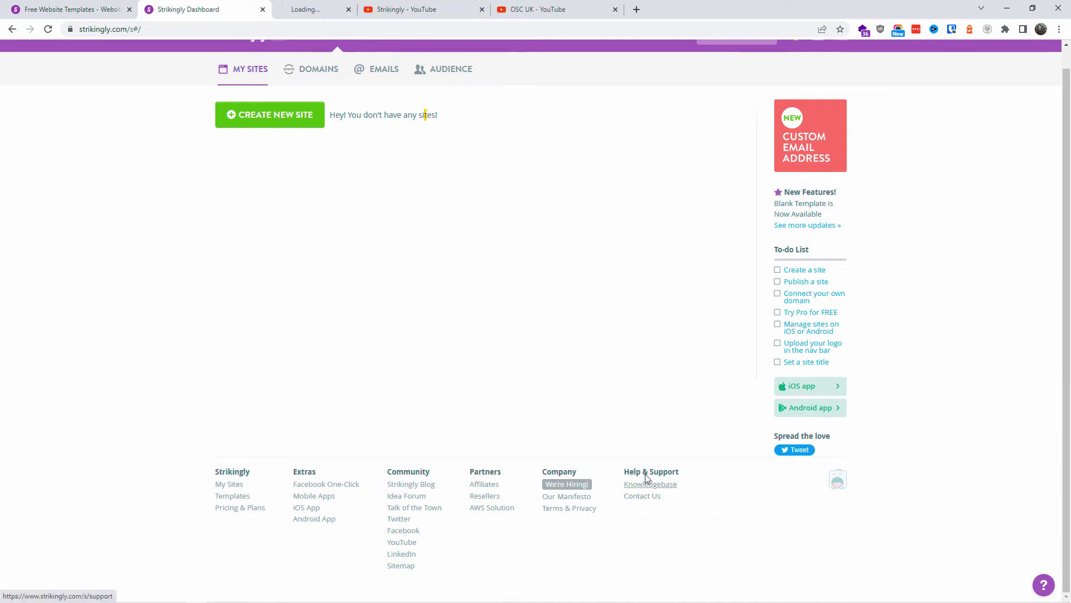
pyautogui.click(311, 5)
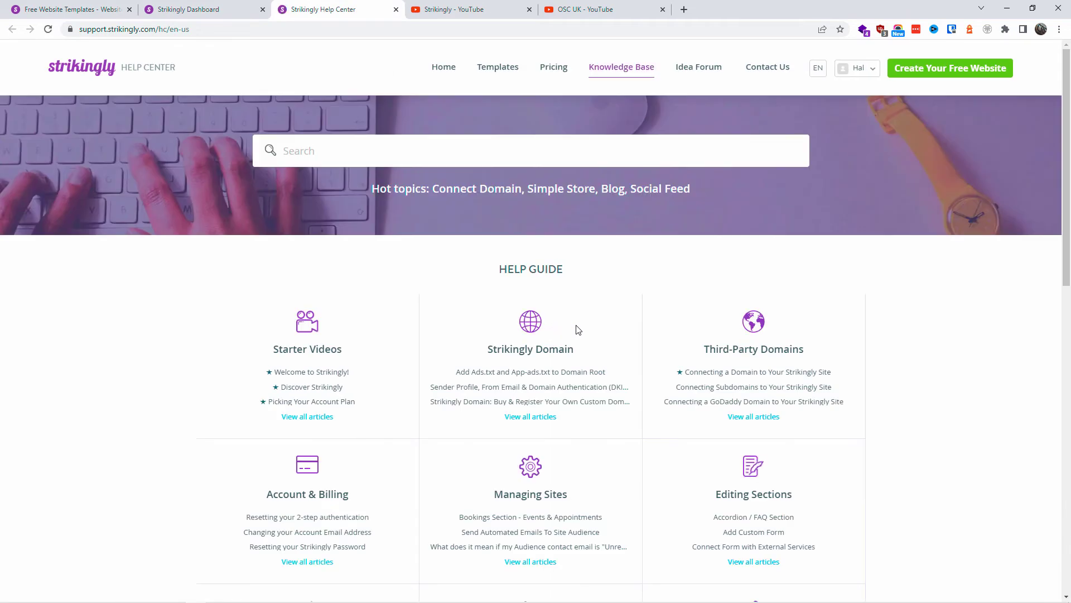
pyautogui.scroll(-10, 1066, 188)
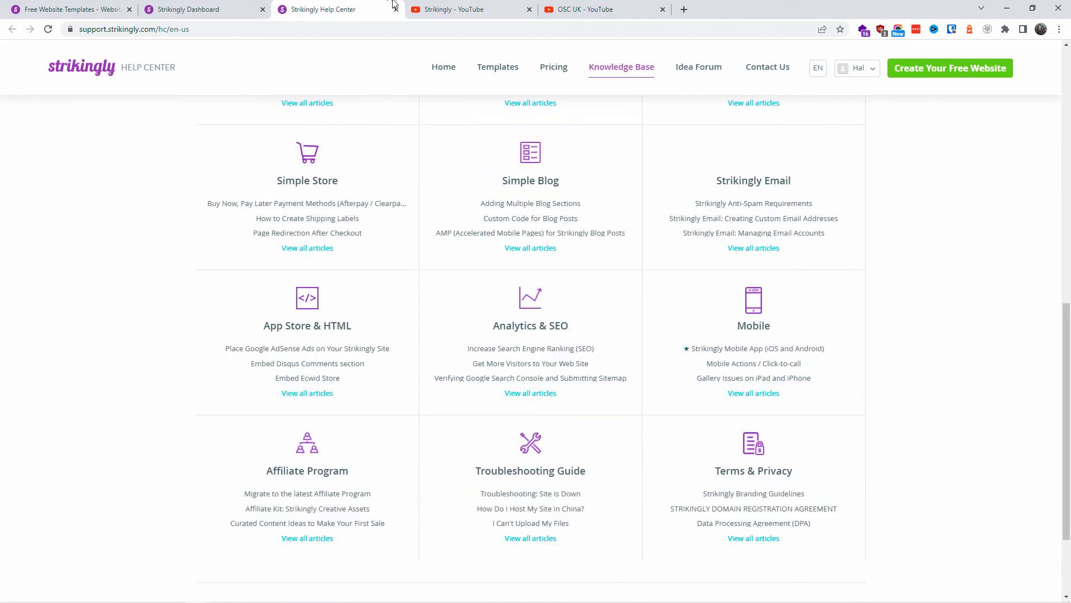
pyautogui.moveTo(1066, 460); pyautogui.dragTo(1045, 205)
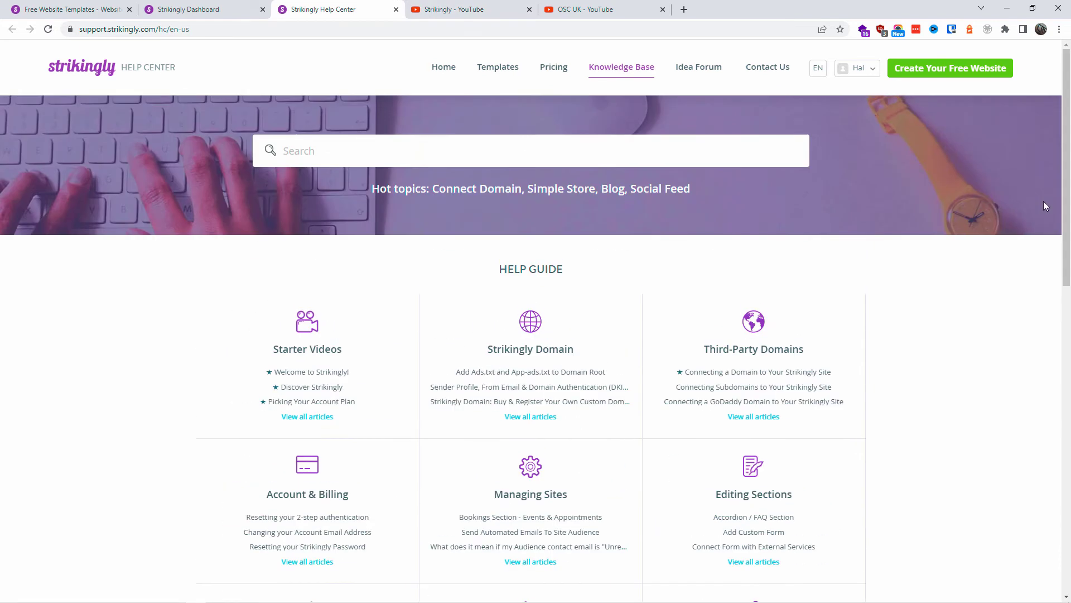
# Step: Switch to Strikingly's YouTube channel and browse its uploaded tutorial videos
pyautogui.click(412, 6)
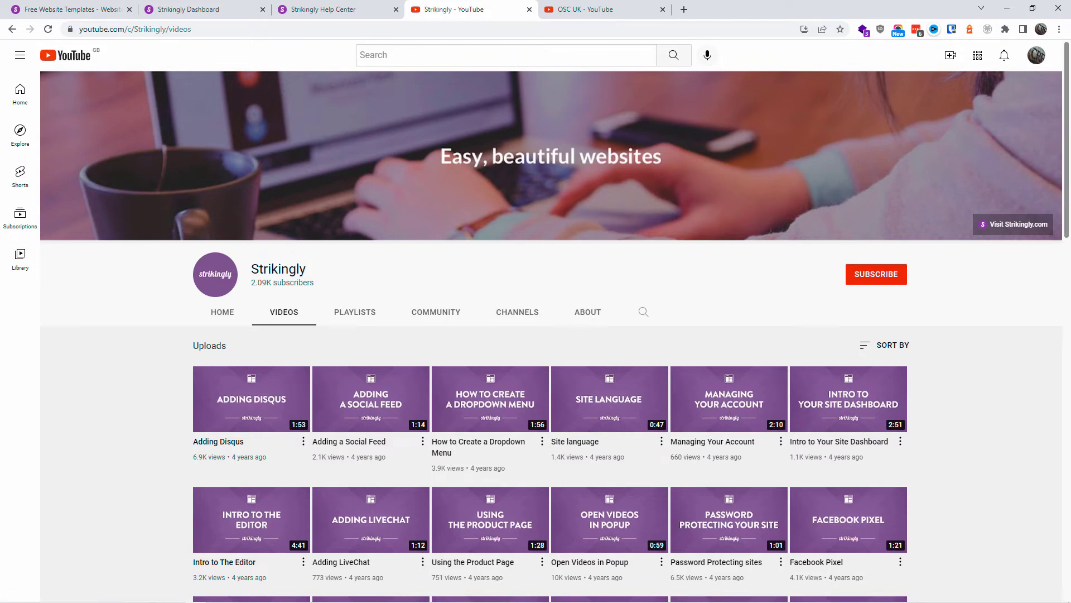
pyautogui.scroll(-7, 555, 322)
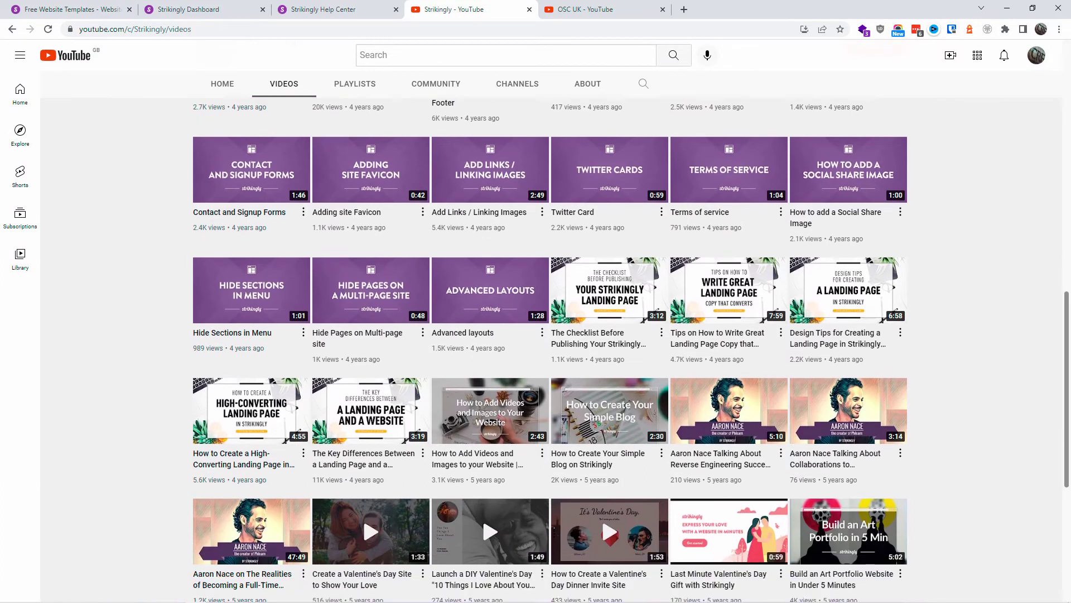
# Step: Browse the remaining channel videos, then return to the Strikingly dashboard and close the extra tabs
pyautogui.scroll(-8, 535, 335)
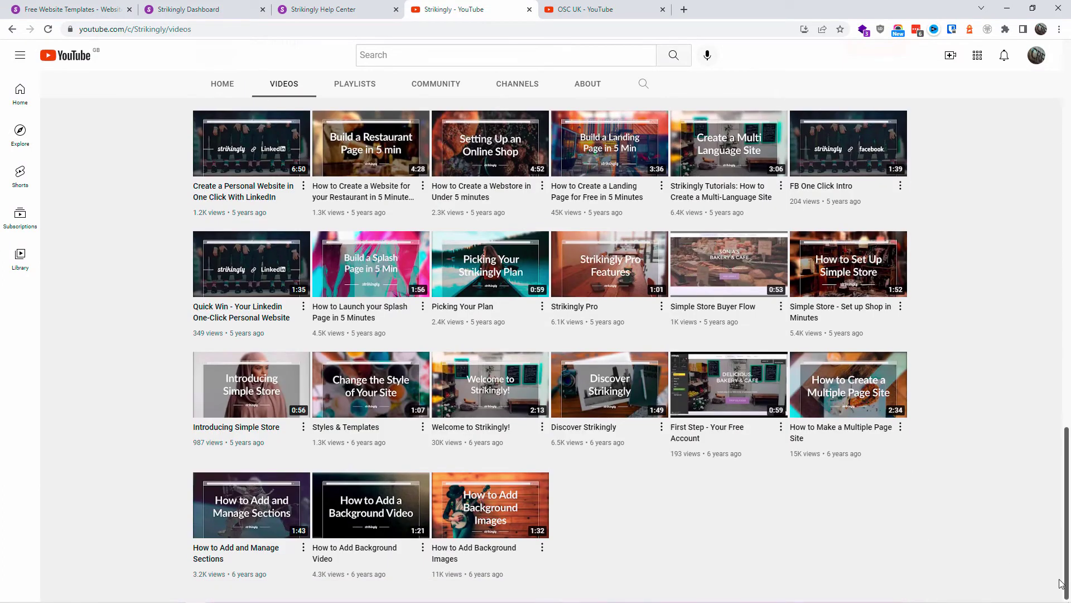
pyautogui.click(1062, 338)
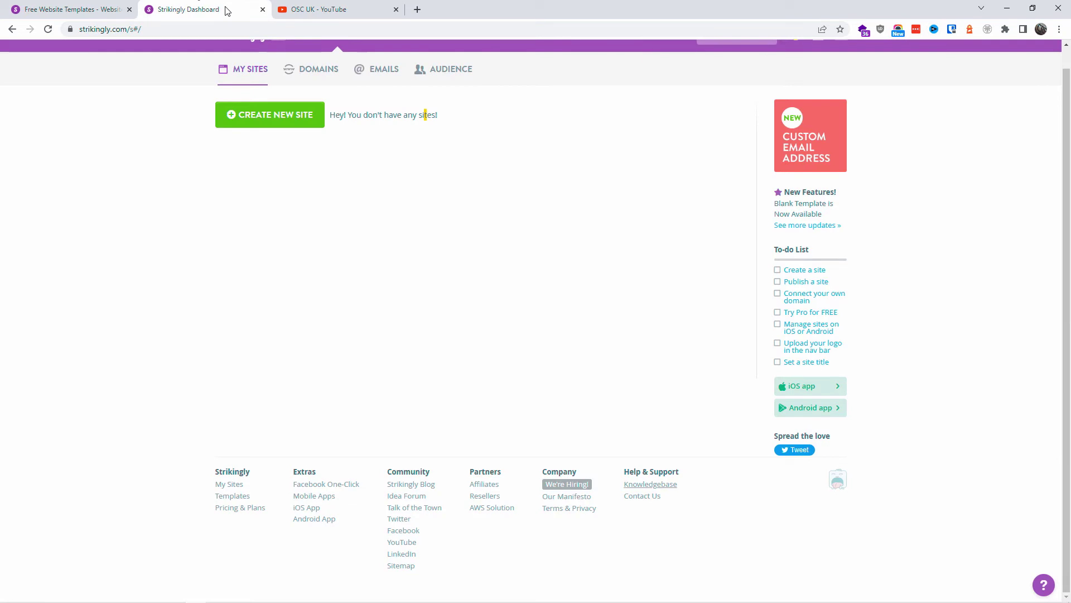
pyautogui.click(101, 9)
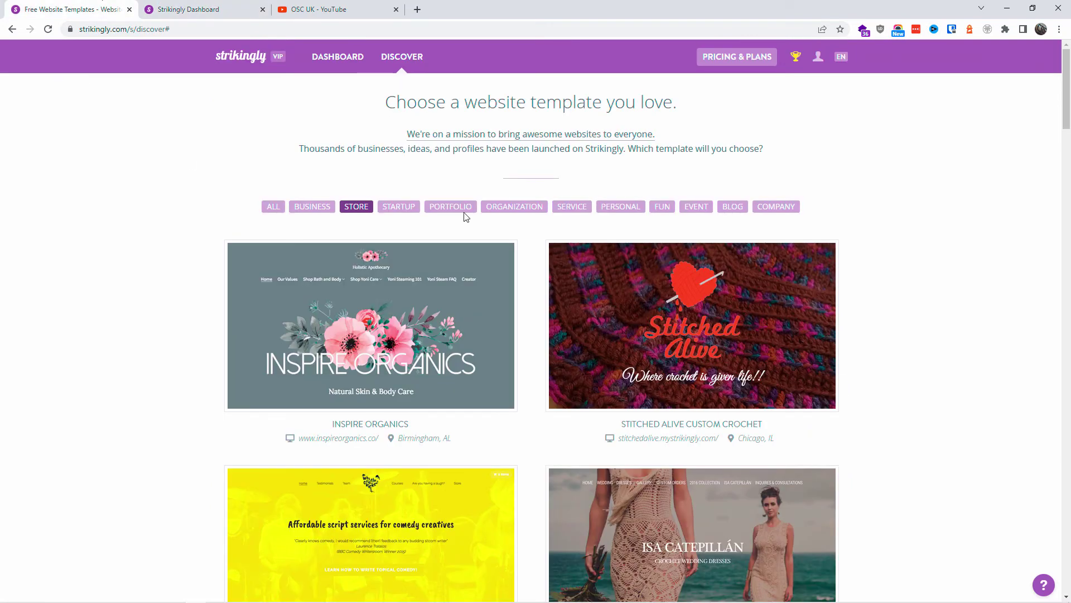
pyautogui.click(336, 63)
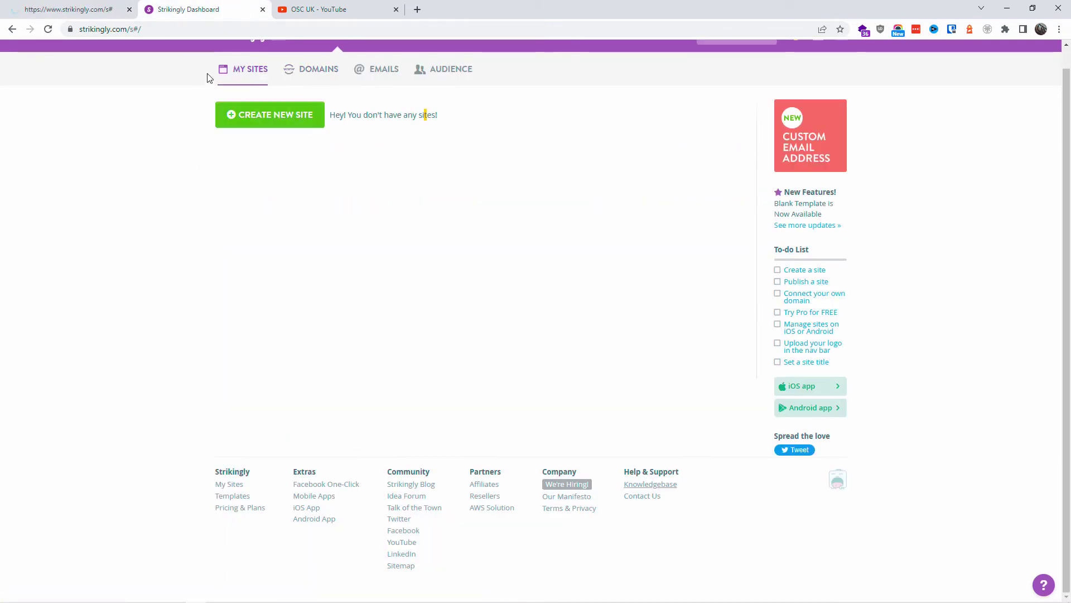
pyautogui.click(99, 5)
pyautogui.click(263, 9)
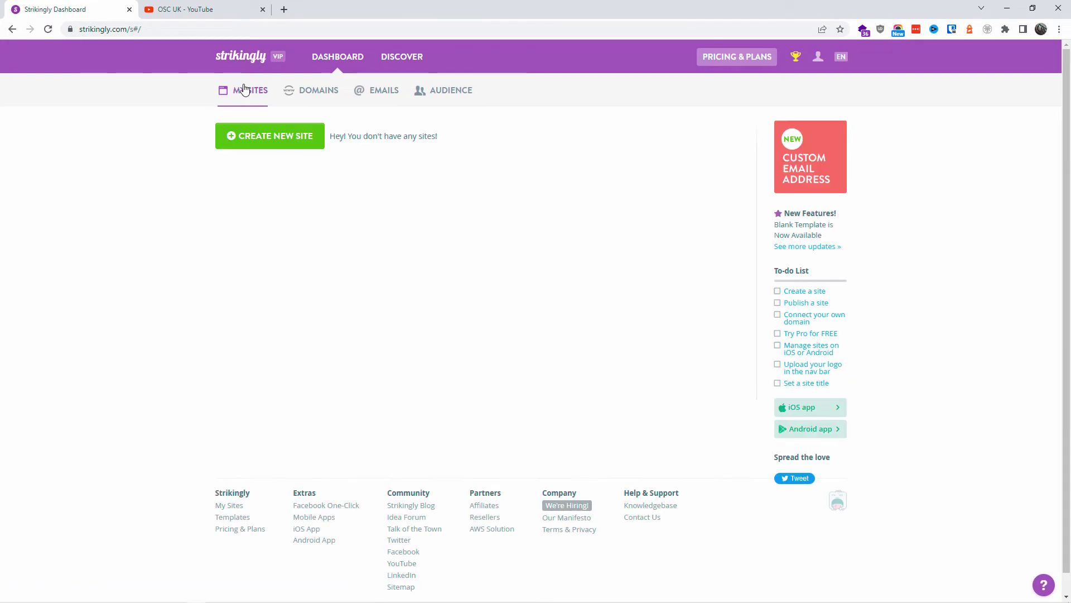
# Step: View the dashboard's Domains section and the options for adding email accounts in the Emails section
pyautogui.click(316, 101)
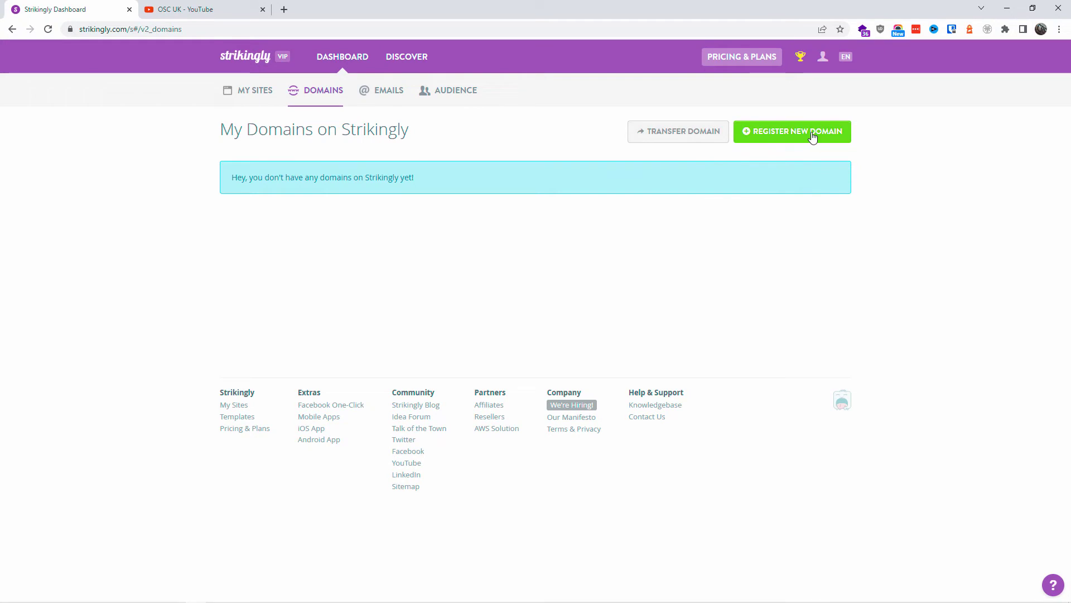
pyautogui.click(399, 102)
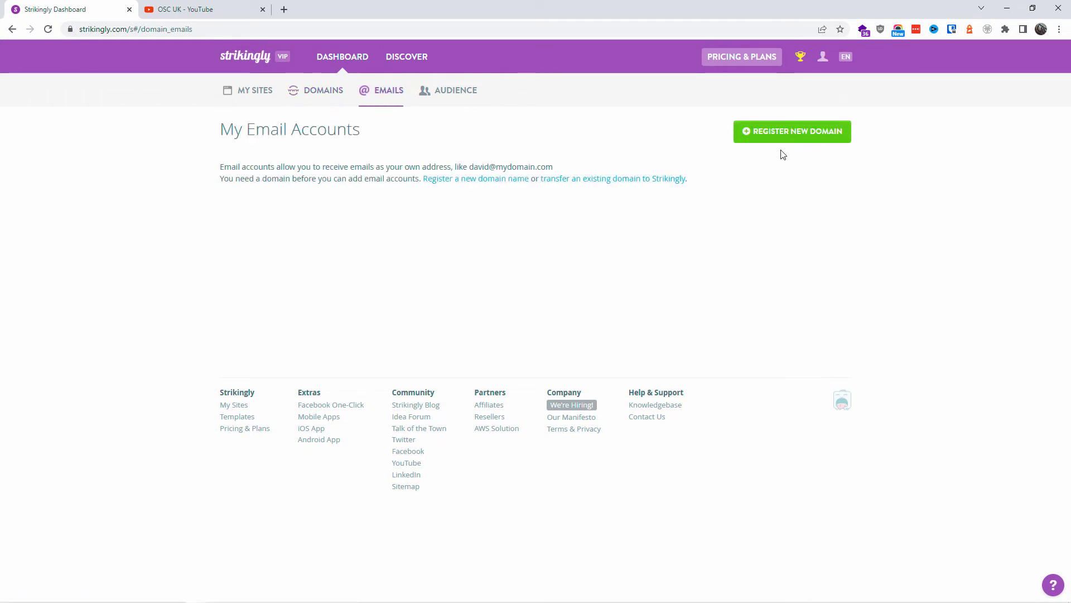
pyautogui.moveTo(238, 131); pyautogui.dragTo(628, 209)
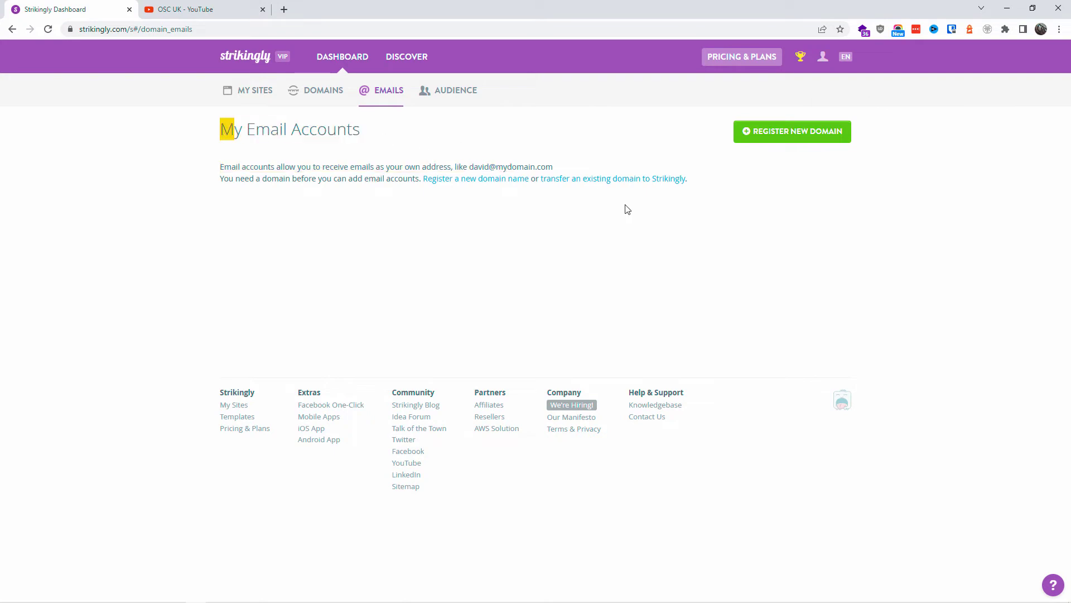
# Step: View the Site Audience section and go through its Forms, Live Chat, Customers, Booking and Members lists
pyautogui.click(455, 90)
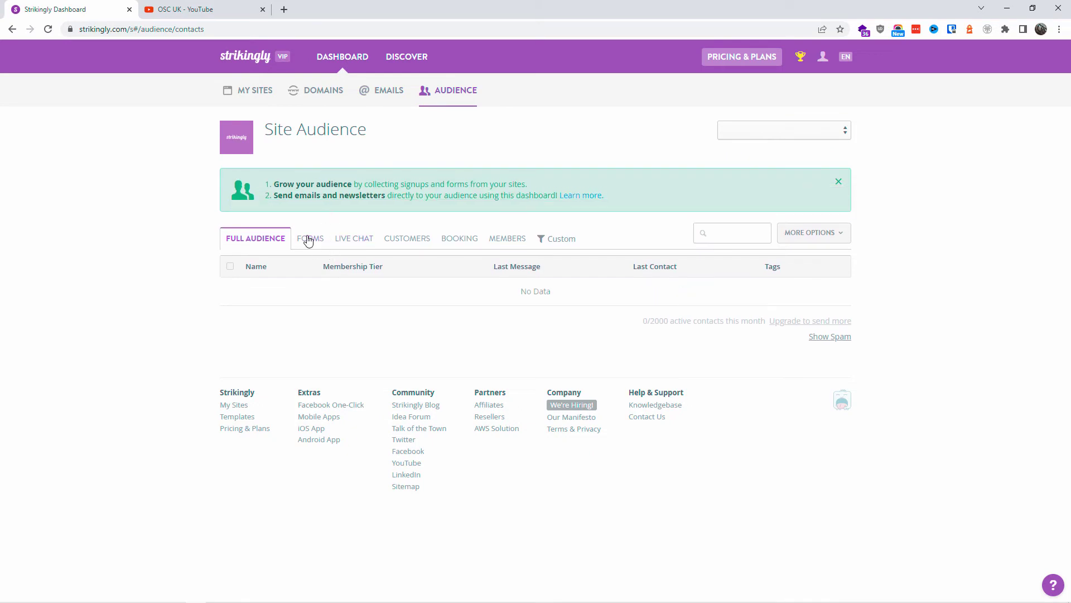
pyautogui.click(308, 240)
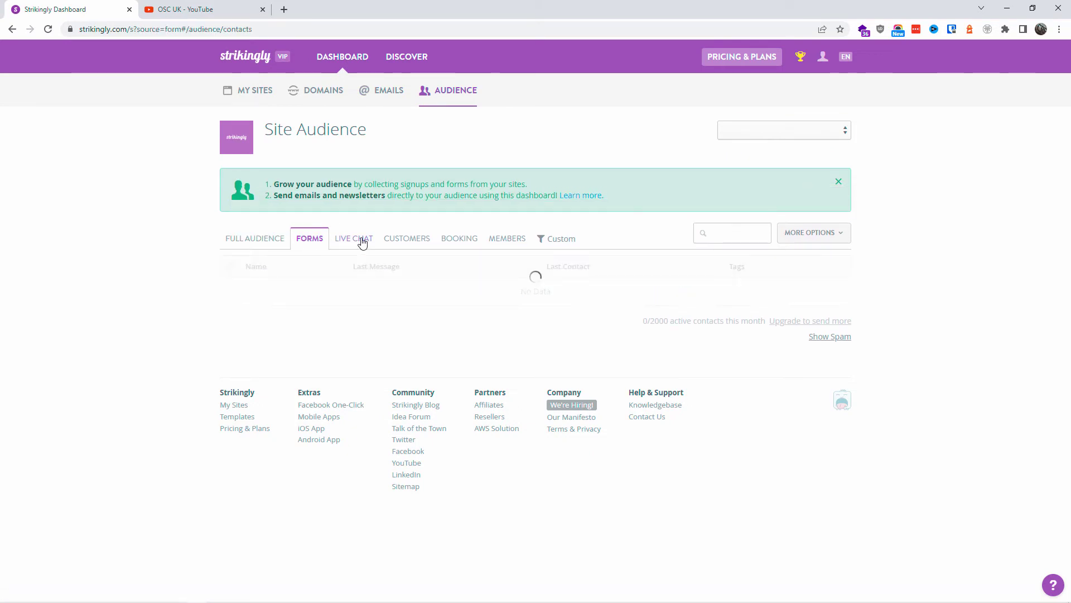
pyautogui.click(360, 241)
pyautogui.click(421, 244)
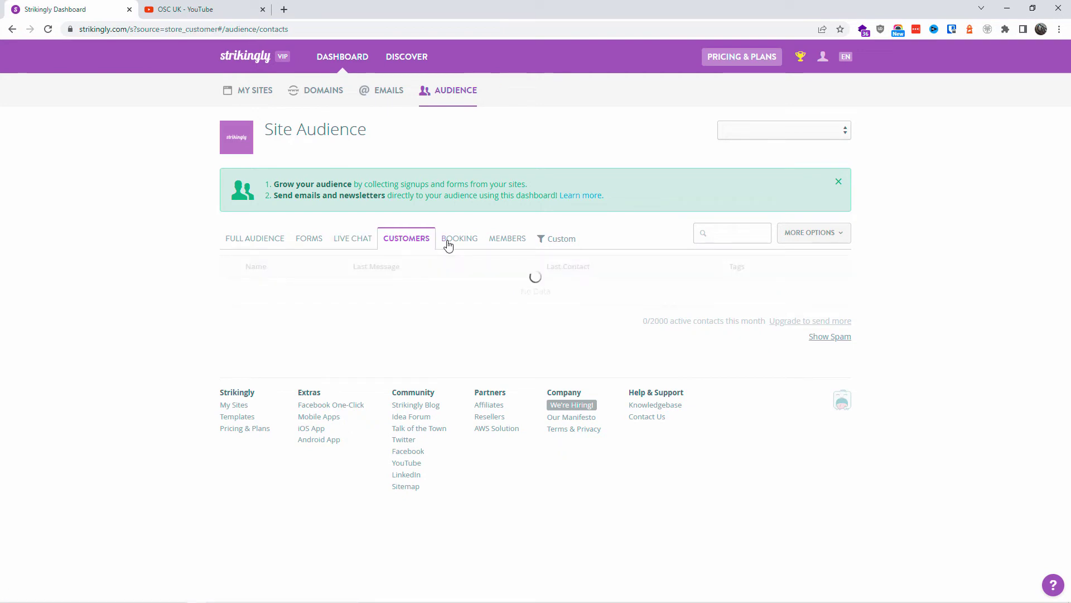
pyautogui.click(448, 244)
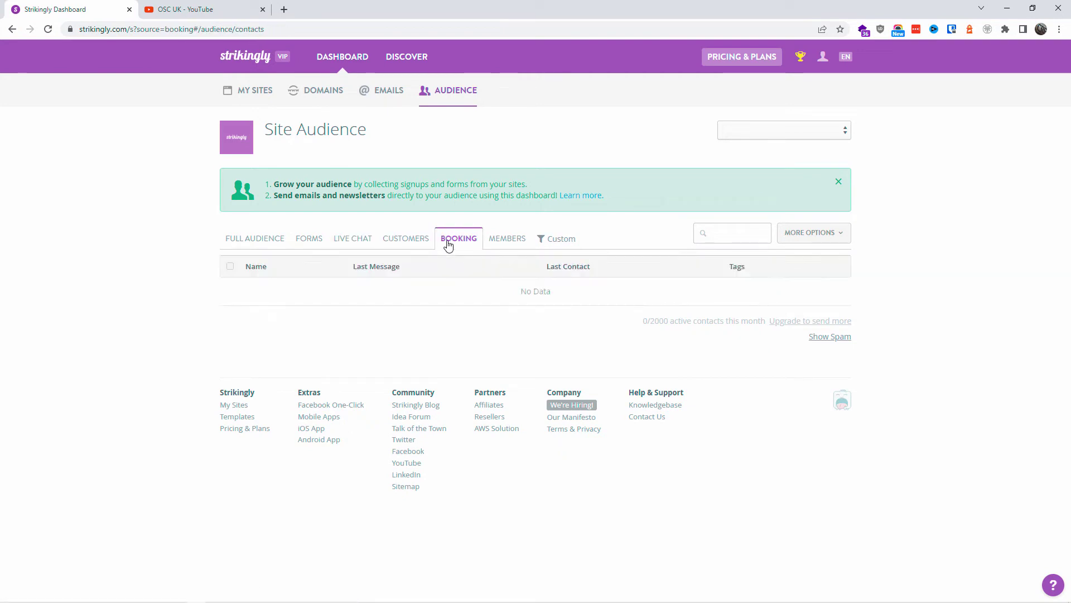
pyautogui.click(502, 238)
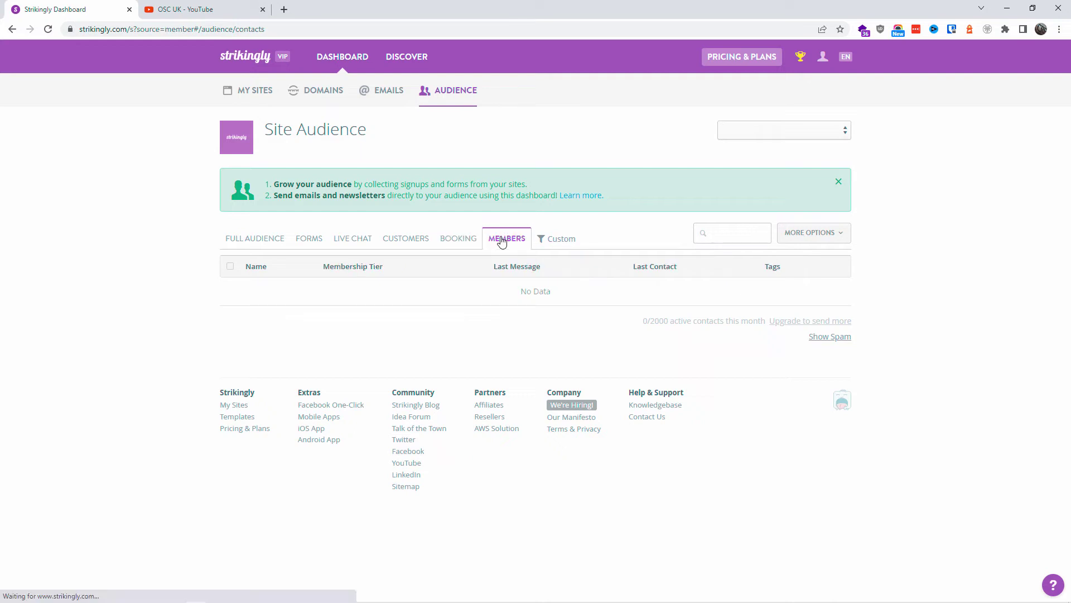
# Step: Review the audience's custom source filters and its additional options for newsletters, importing and exporting, without choosing any
pyautogui.click(552, 238)
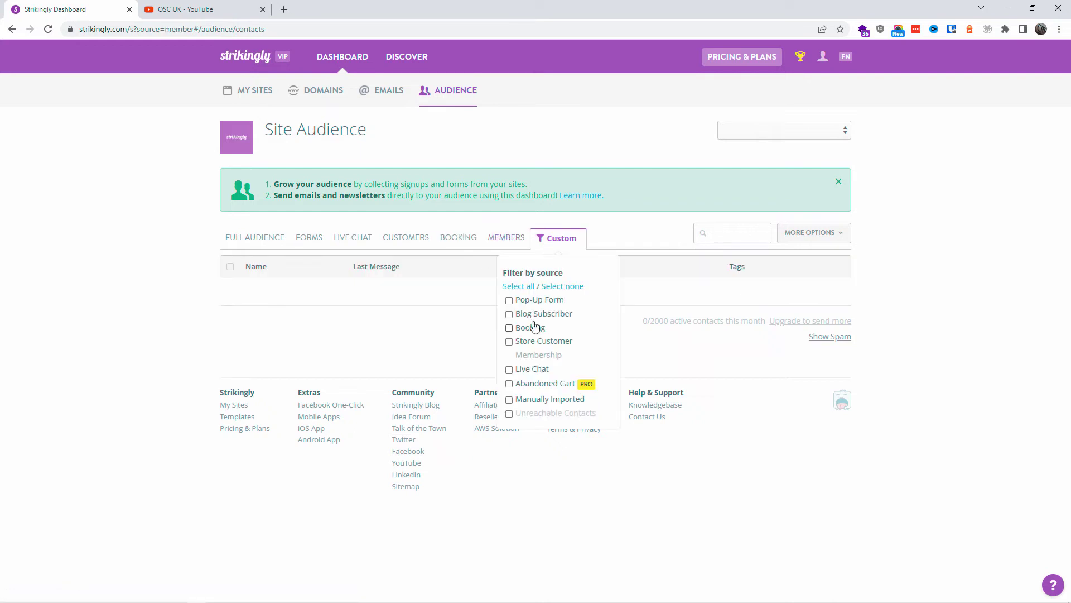
pyautogui.click(634, 508)
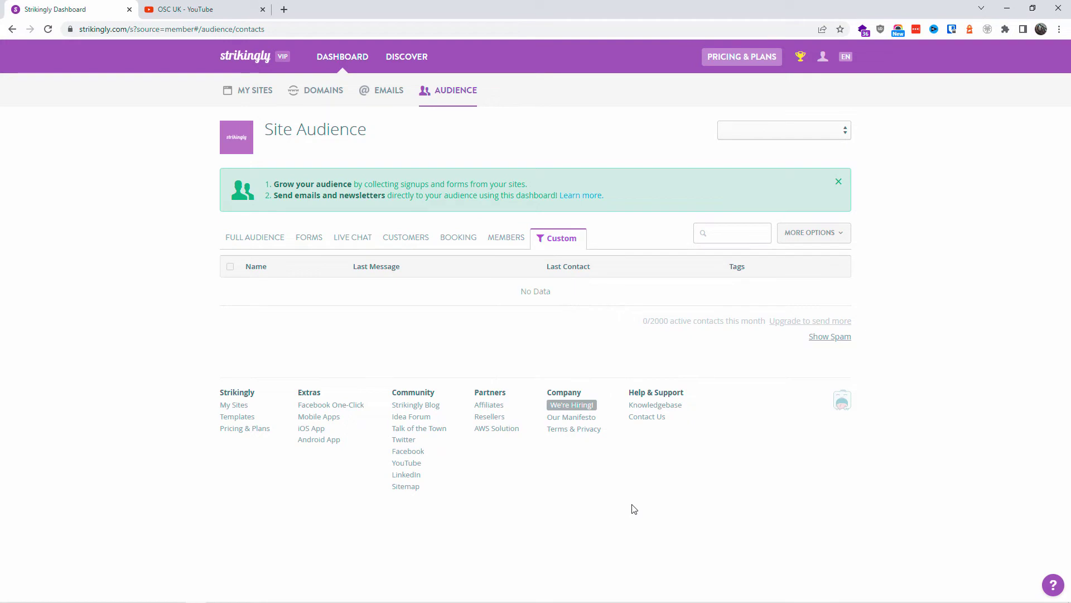
pyautogui.click(826, 240)
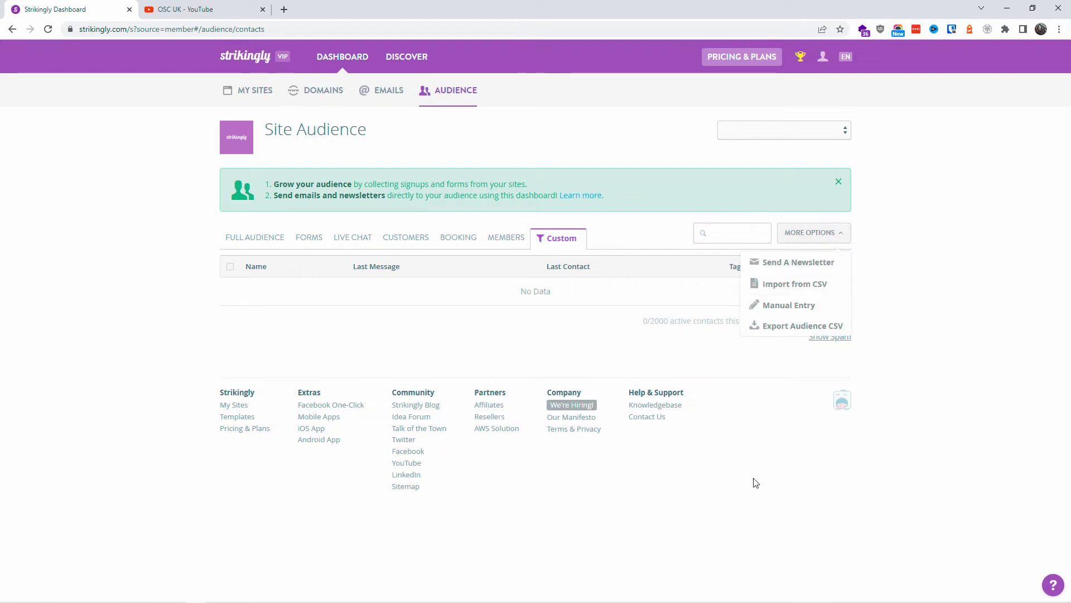
pyautogui.click(753, 494)
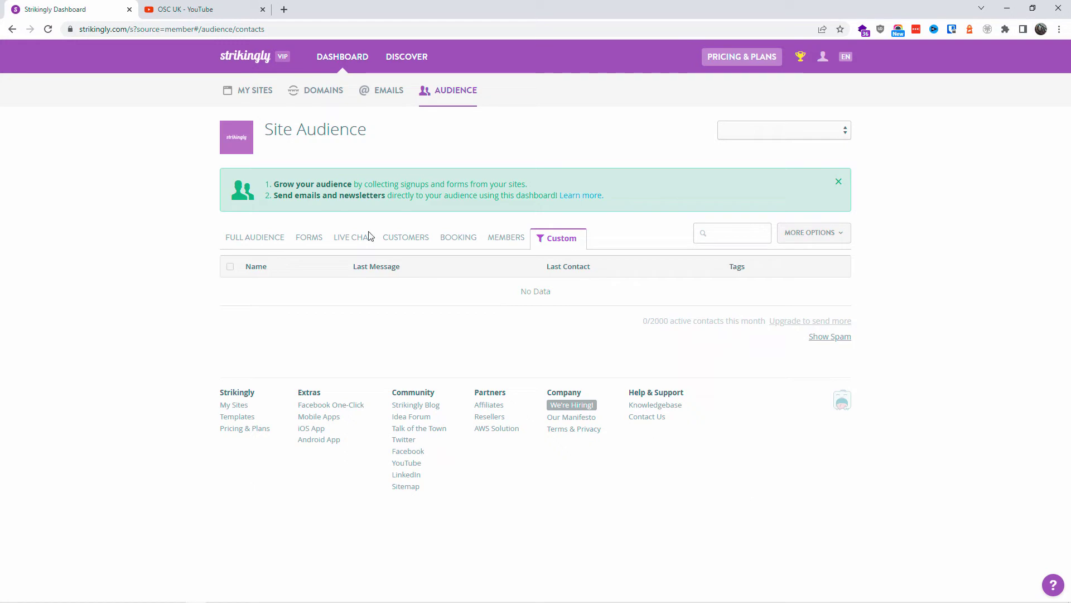
# Step: Go to Discover, filter the website templates by Business, and browse them, loading more examples
pyautogui.click(392, 60)
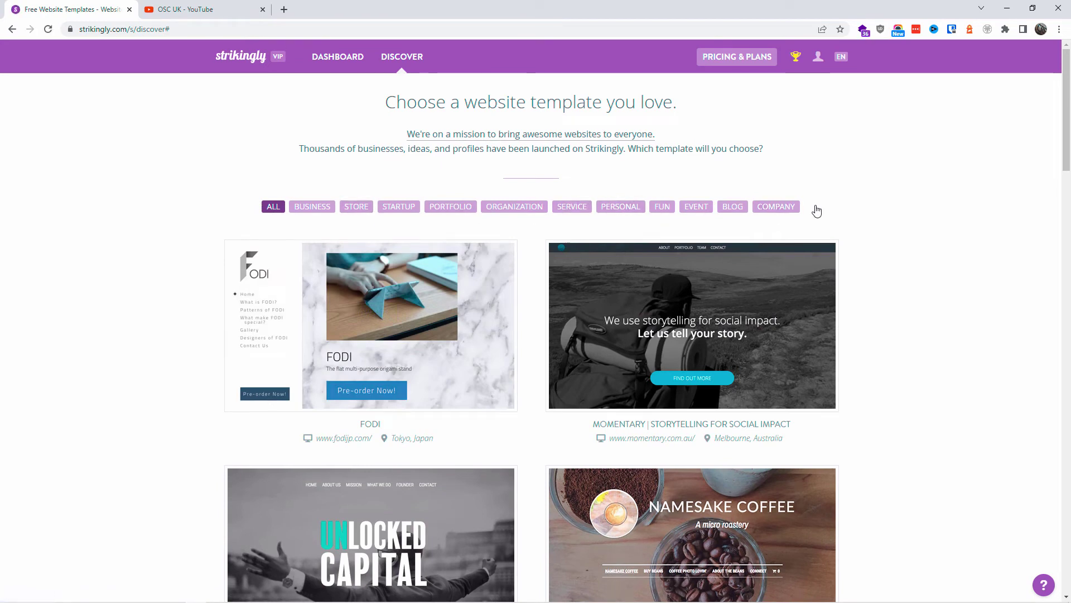
pyautogui.click(320, 207)
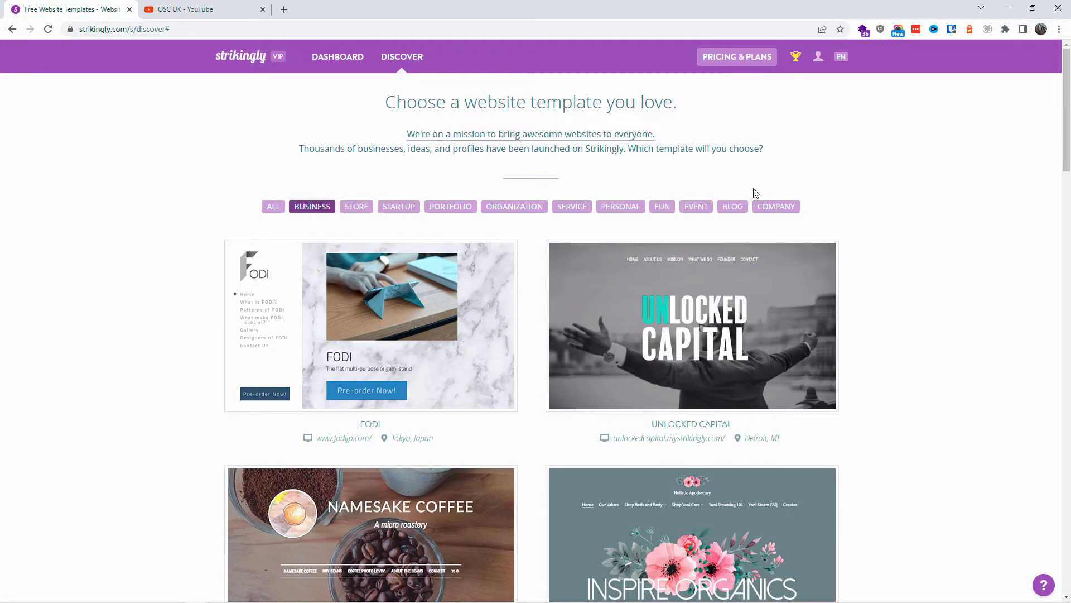
pyautogui.moveTo(1064, 123); pyautogui.dragTo(1069, 493)
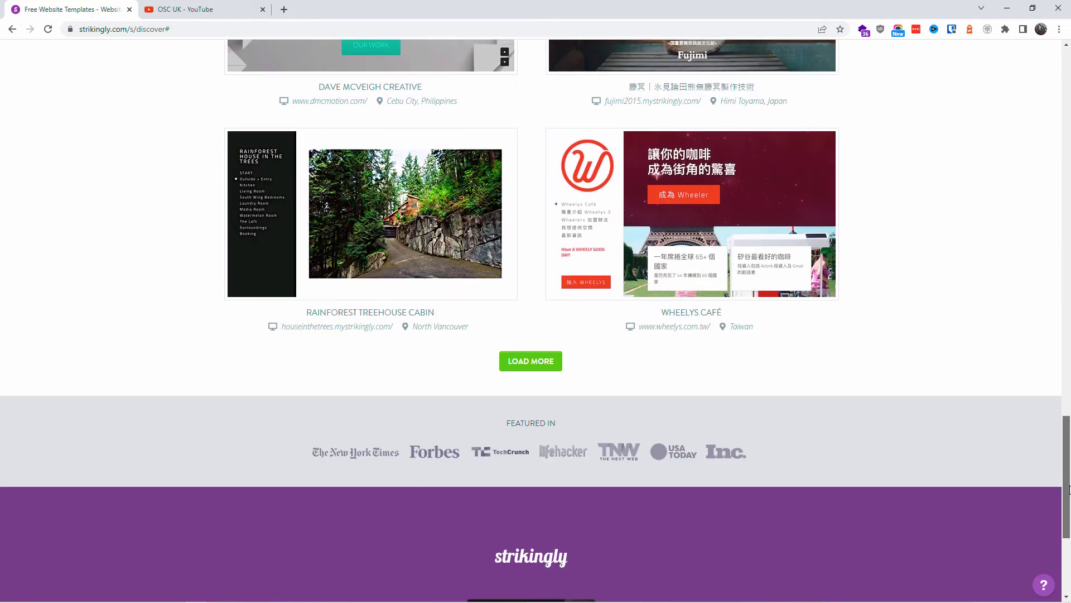
pyautogui.click(530, 361)
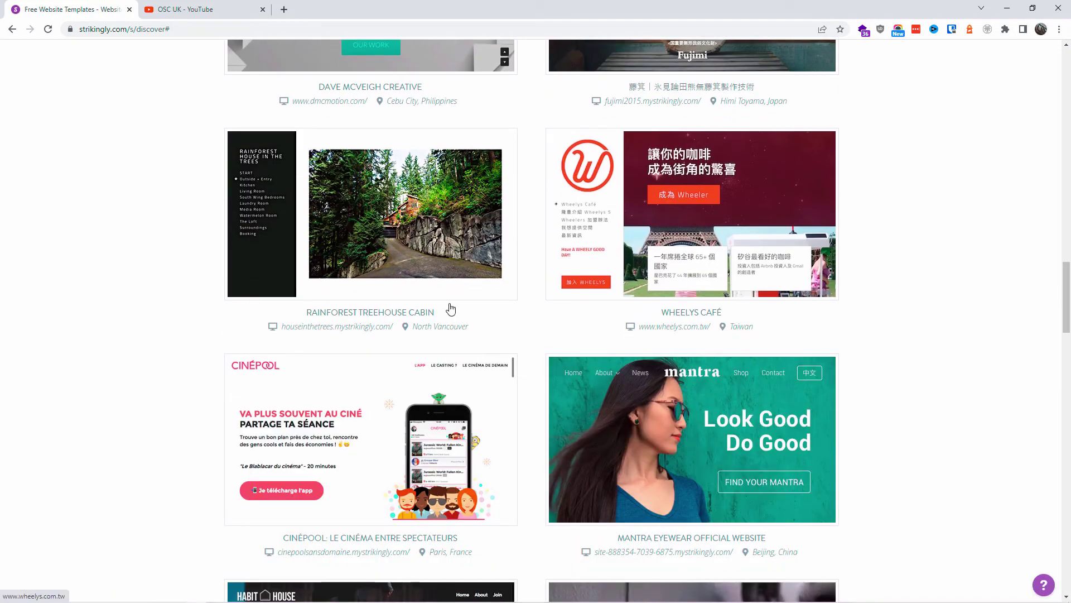
pyautogui.press('Home')
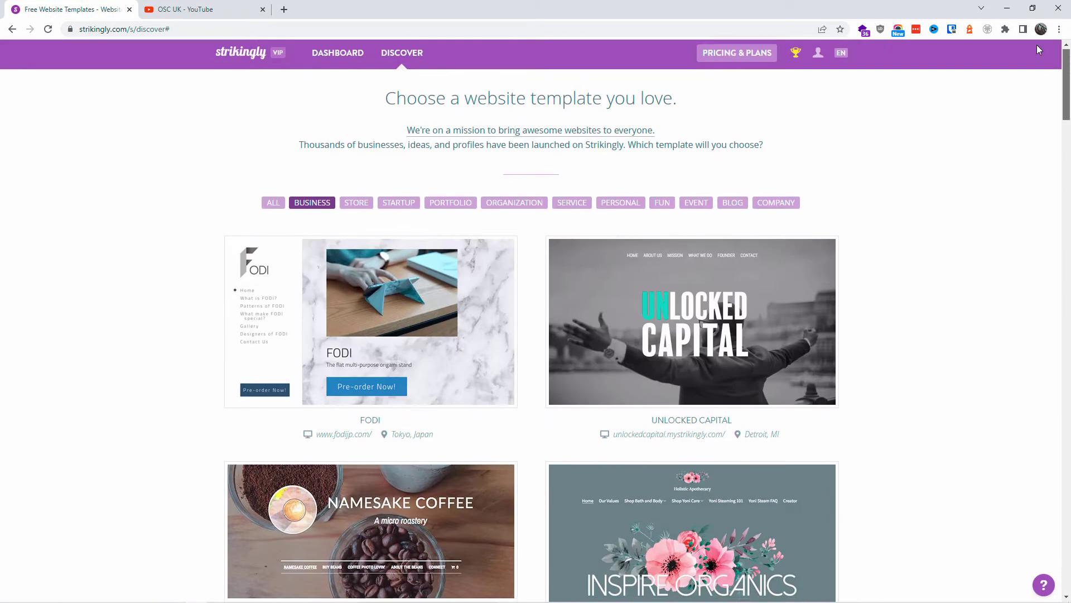
# Step: Filter the templates by Store and by Portfolio, and browse the Portfolio examples
pyautogui.click(357, 207)
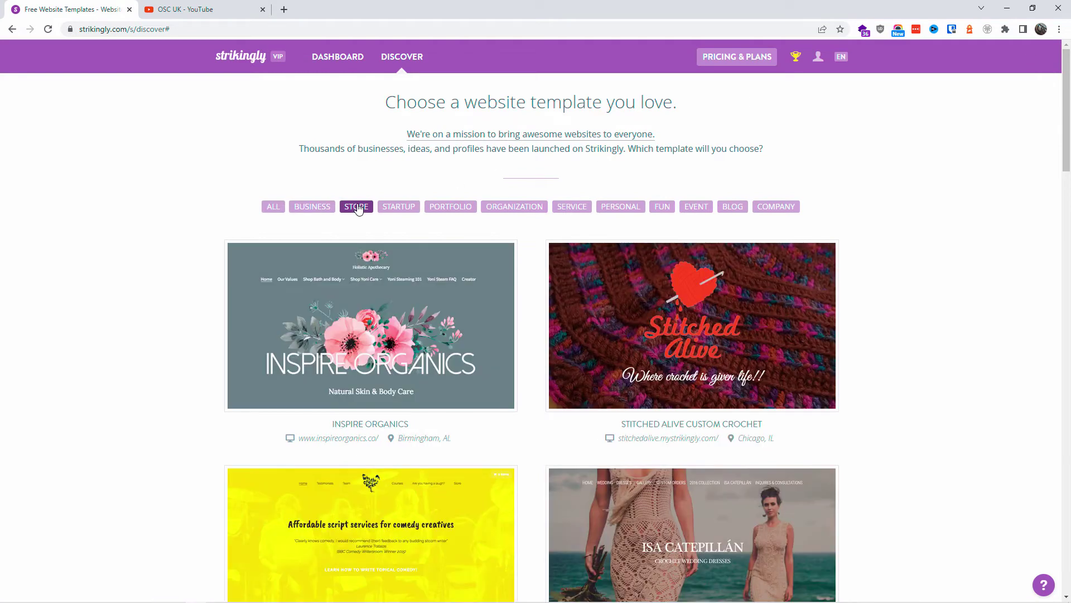
pyautogui.click(437, 207)
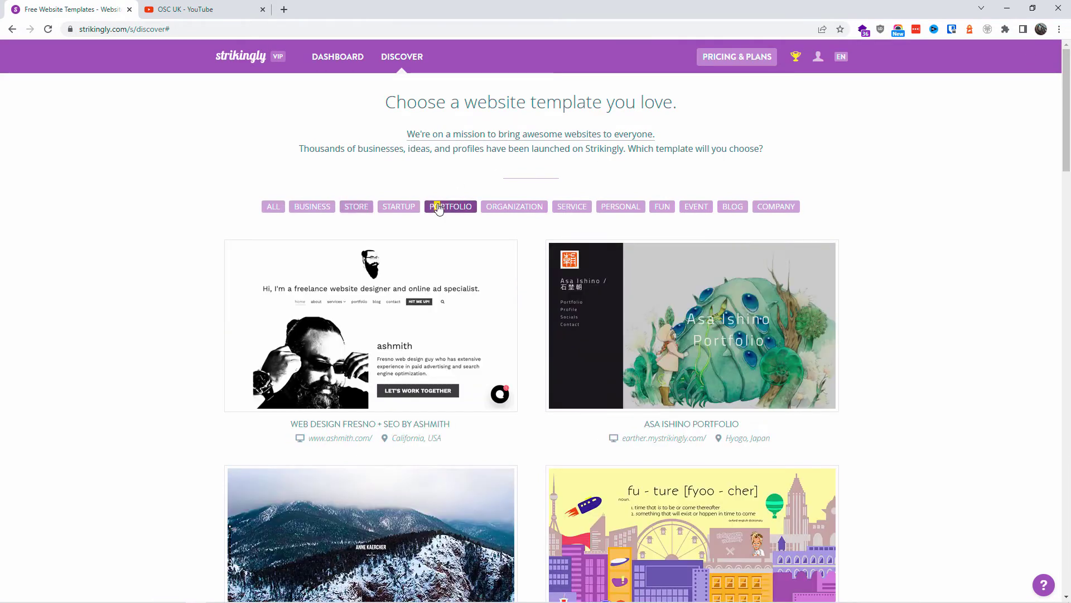
pyautogui.moveTo(1067, 105); pyautogui.dragTo(1069, 191)
pyautogui.scroll(-10, 535, 321)
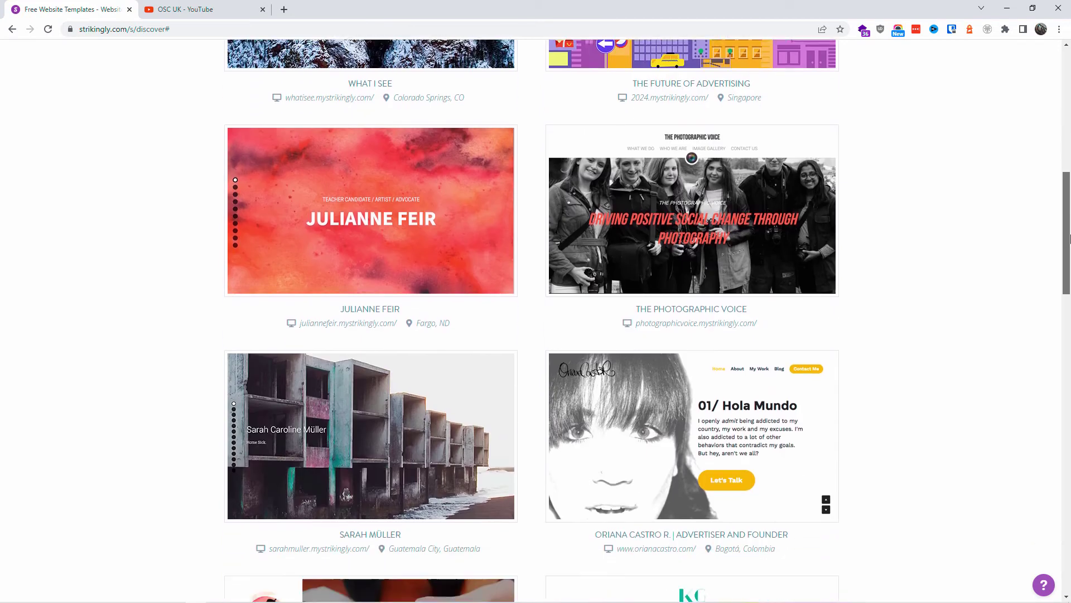
pyautogui.scroll(-9, 536, 320)
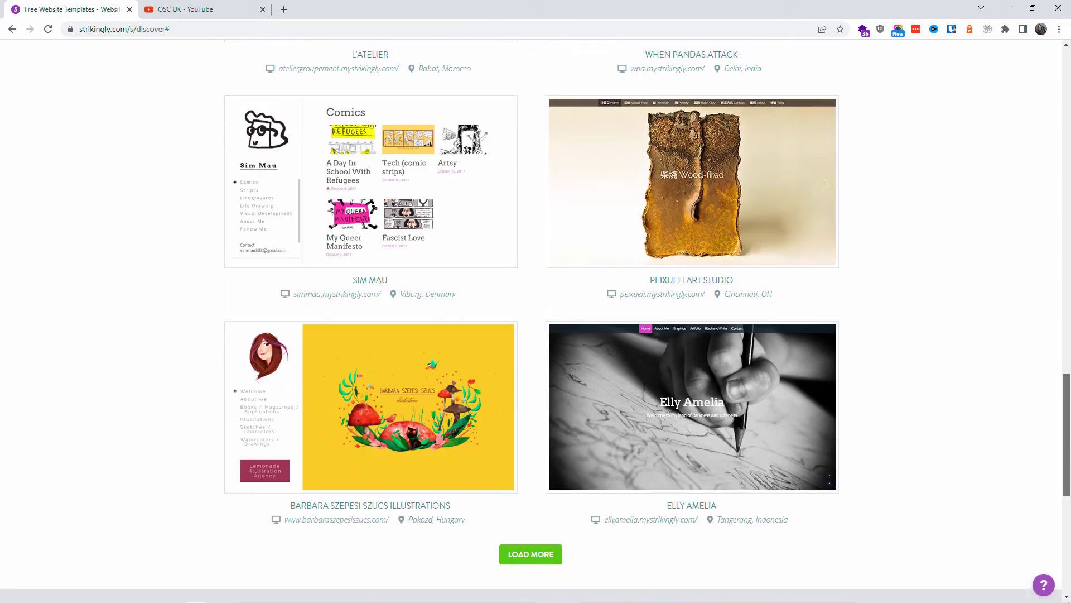
pyautogui.moveTo(1067, 390); pyautogui.dragTo(1037, 58)
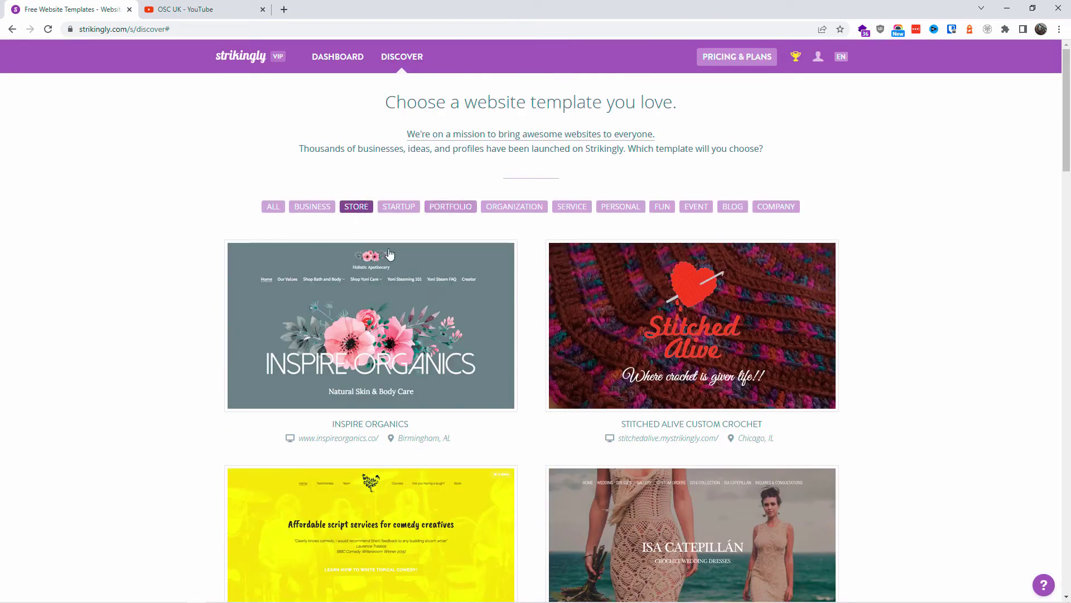
# Step: Browse the Store templates, look through the NOMAD example site and open its site template
pyautogui.scroll(-5, 1006, 302)
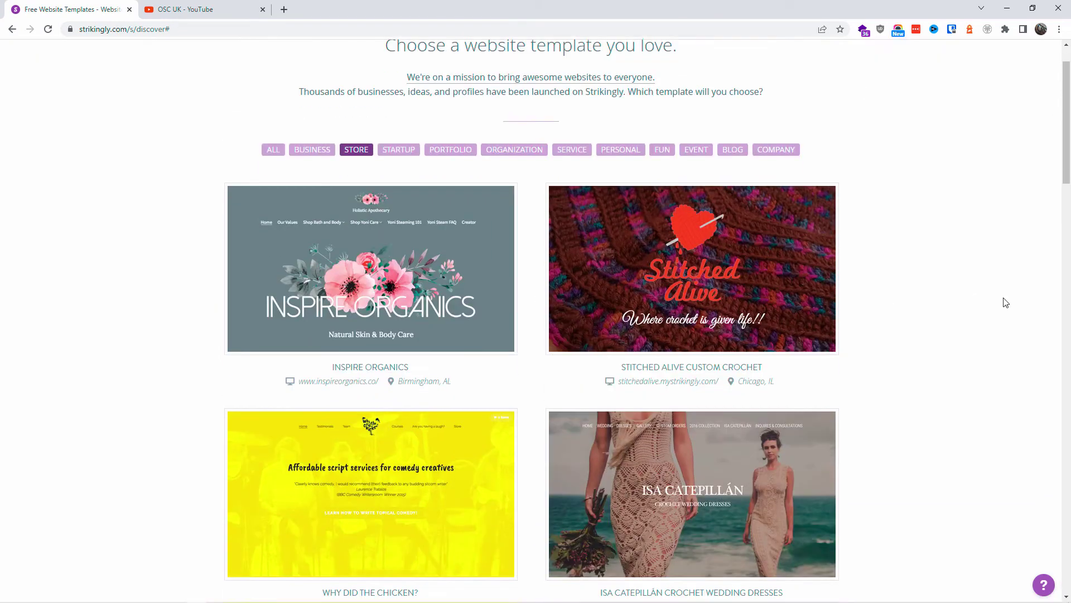
pyautogui.scroll(-4, 1004, 302)
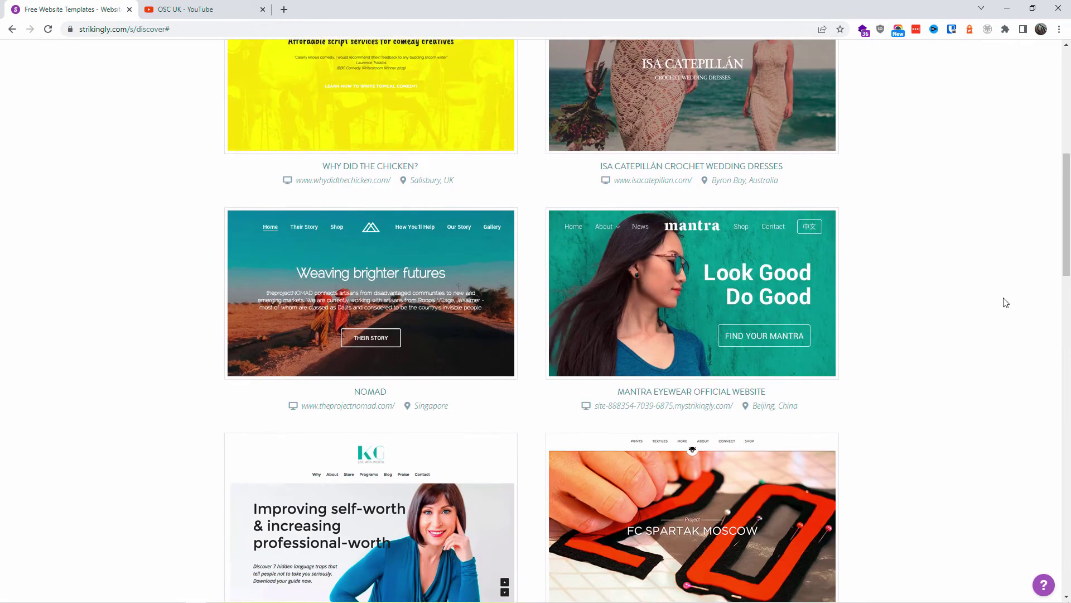
pyautogui.scroll(2, 363, 370)
pyautogui.click(363, 370)
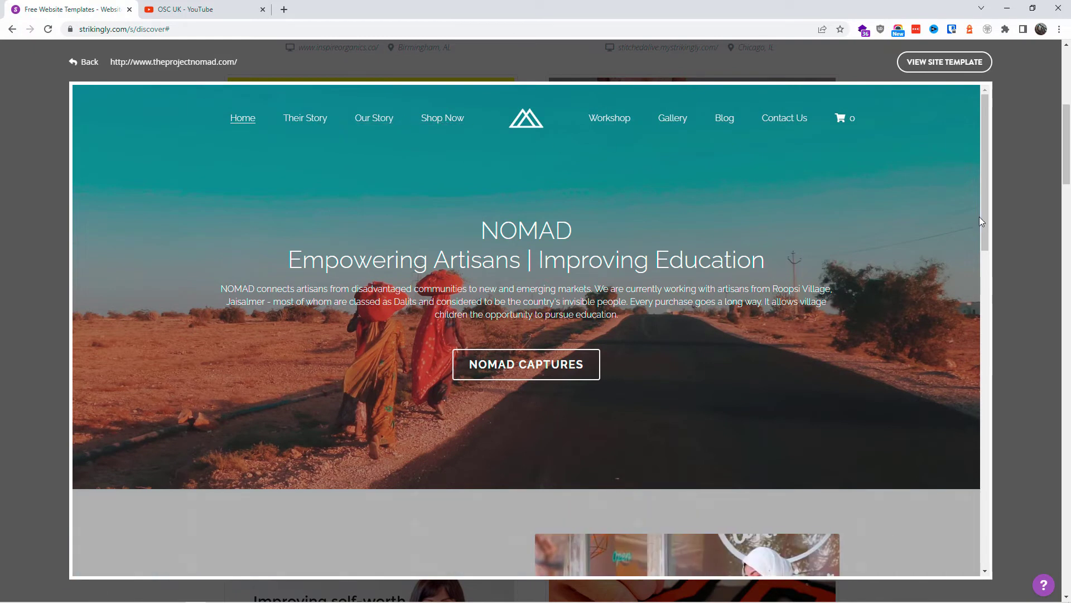
pyautogui.moveTo(985, 216); pyautogui.dragTo(993, 144)
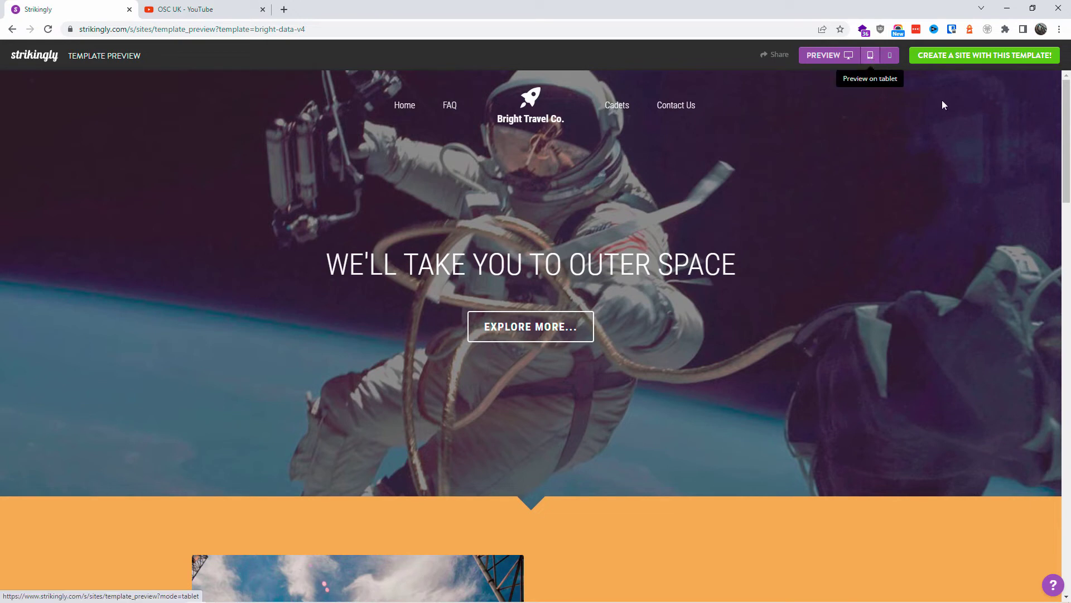
# Step: Look through the whole Bright Travel Co. template preview down to its sign-up form, and preview it on tablet
pyautogui.scroll(-3, 1064, 125)
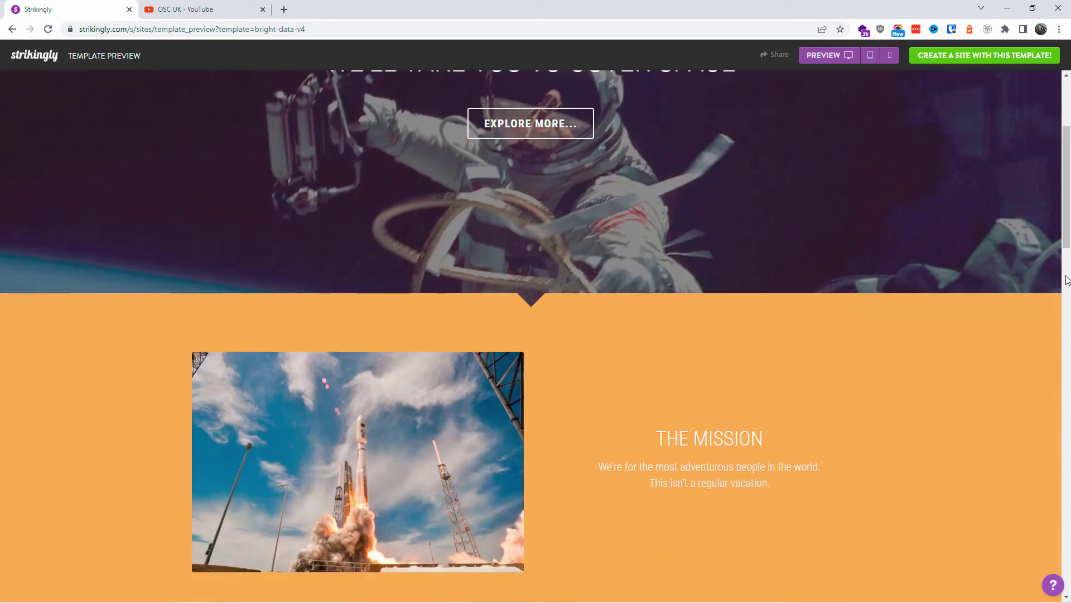
pyautogui.moveTo(1066, 276); pyautogui.dragTo(1067, 438)
pyautogui.scroll(-15, 958, 511)
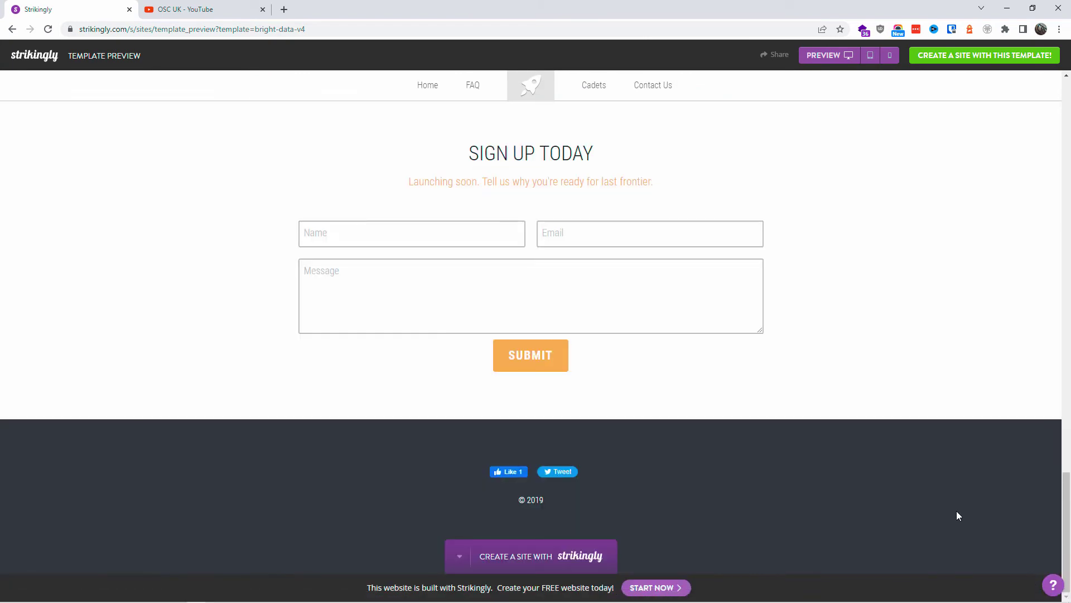
pyautogui.scroll(2, 956, 510)
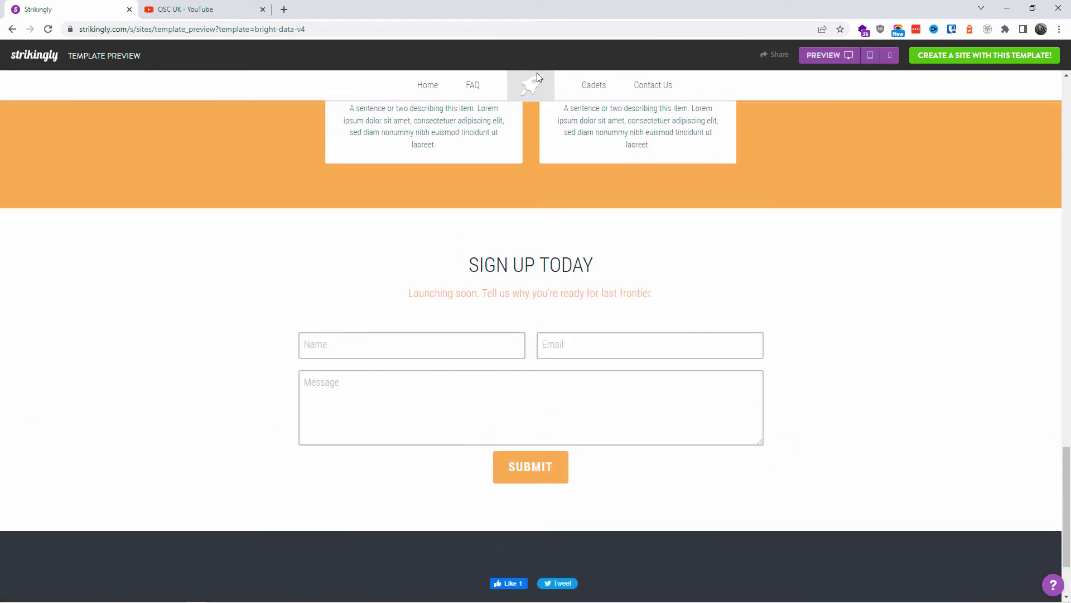
pyautogui.moveTo(1067, 510); pyautogui.dragTo(1070, 51)
pyautogui.click(883, 58)
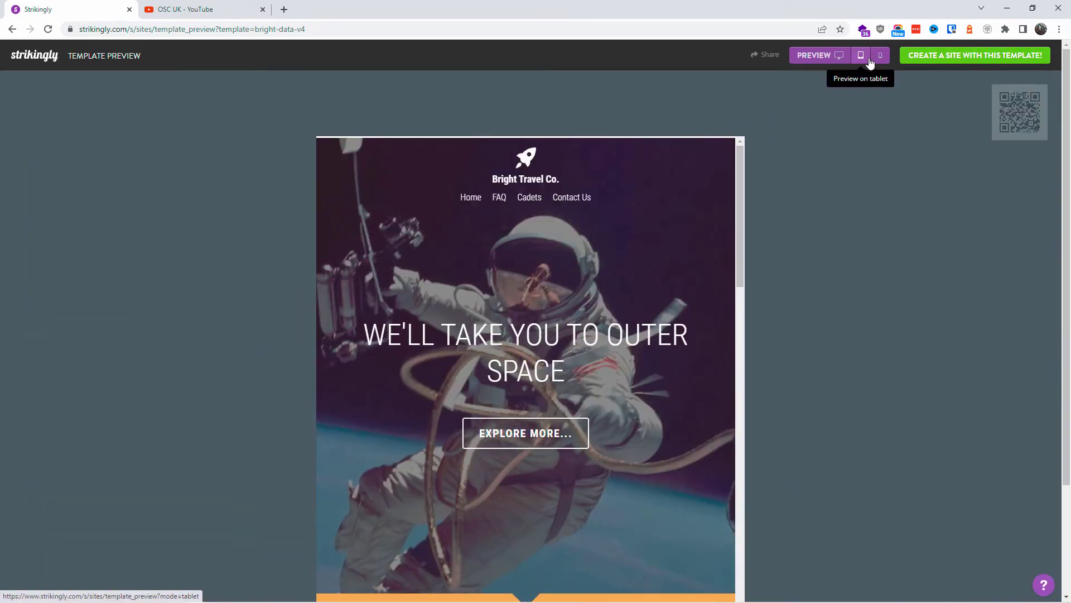
# Step: Preview the Bright Travel Co. template on phone through to its end, and follow its Strikingly link back to the dashboard
pyautogui.click(881, 65)
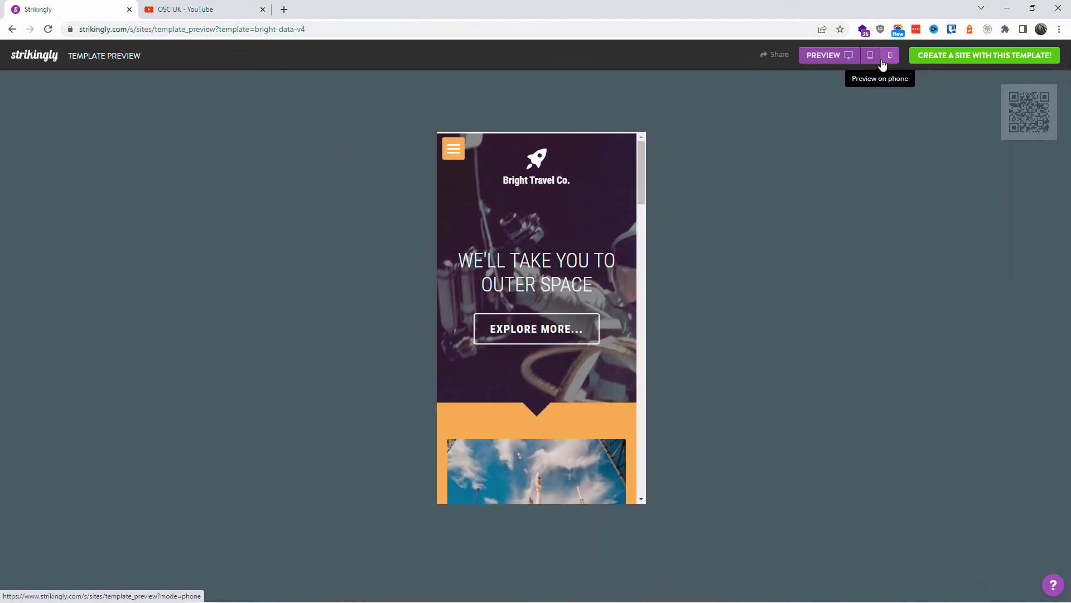
pyautogui.moveTo(642, 186); pyautogui.dragTo(645, 490)
pyautogui.click(572, 414)
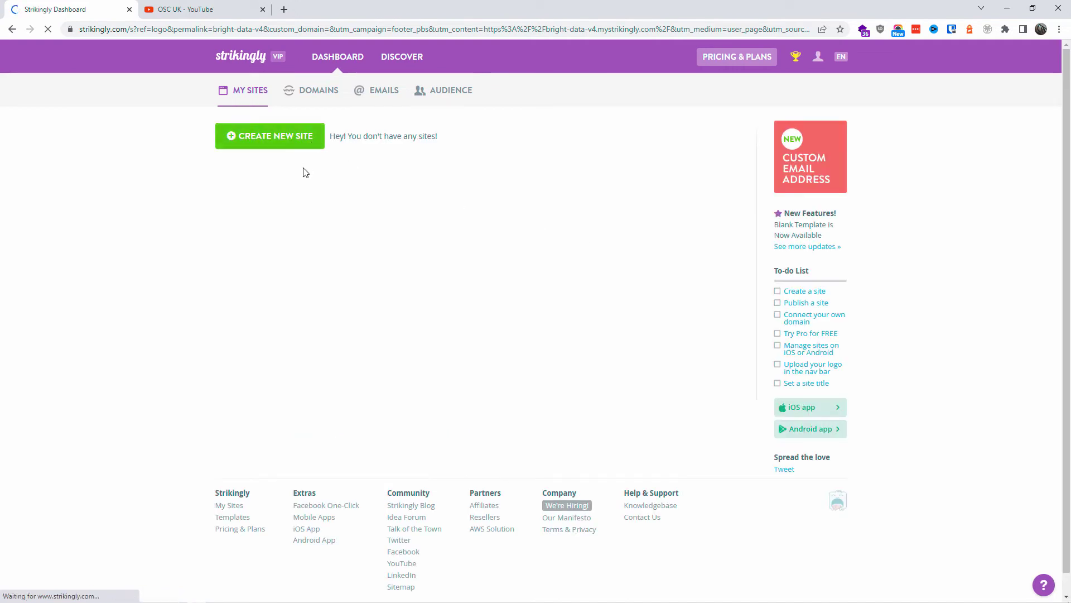
# Step: Start creating a new site, browse the offered templates and open the Mediterranean template's example site
pyautogui.click(280, 138)
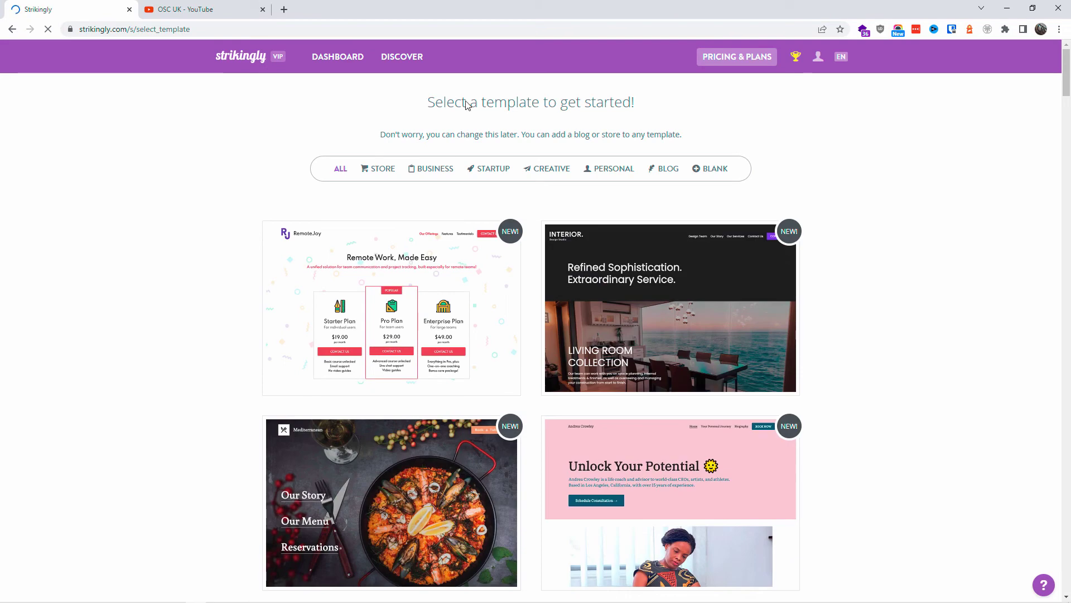
pyautogui.moveTo(428, 104); pyautogui.dragTo(652, 103)
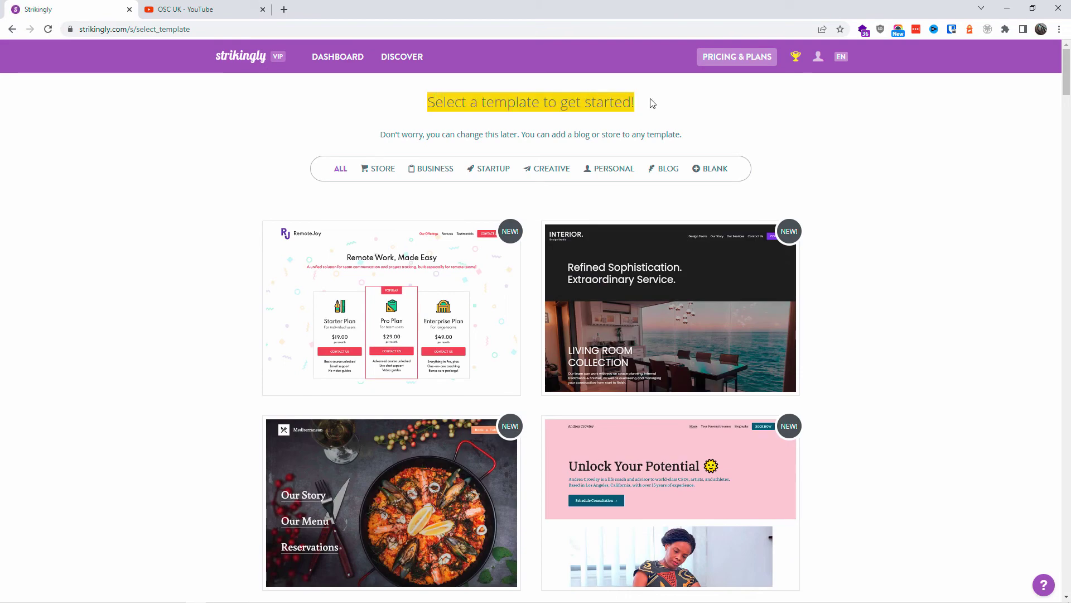
pyautogui.click(978, 214)
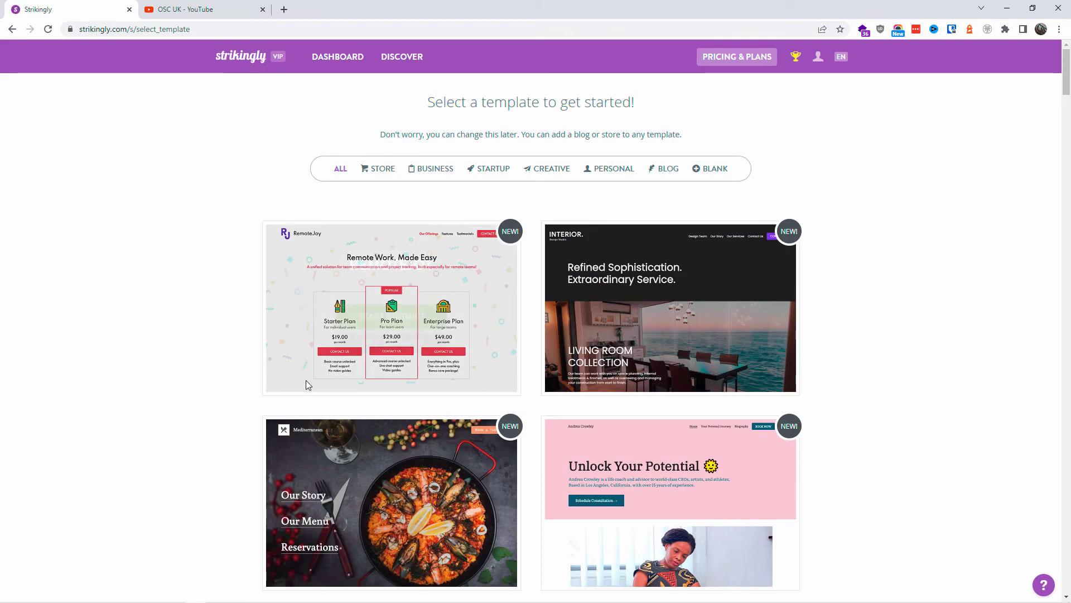
pyautogui.scroll(-5, 385, 263)
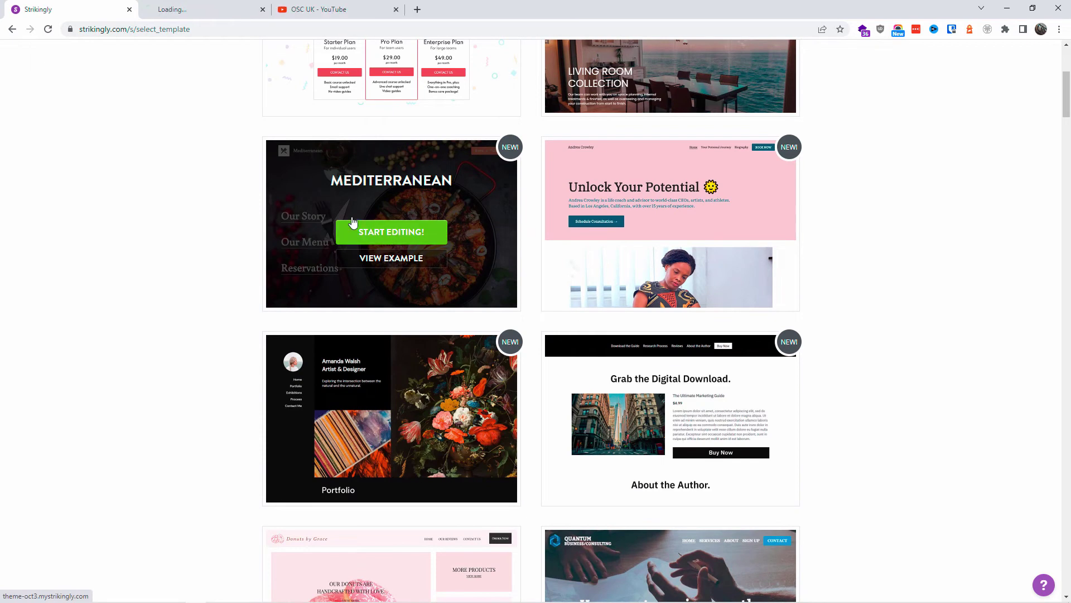
pyautogui.click(215, 5)
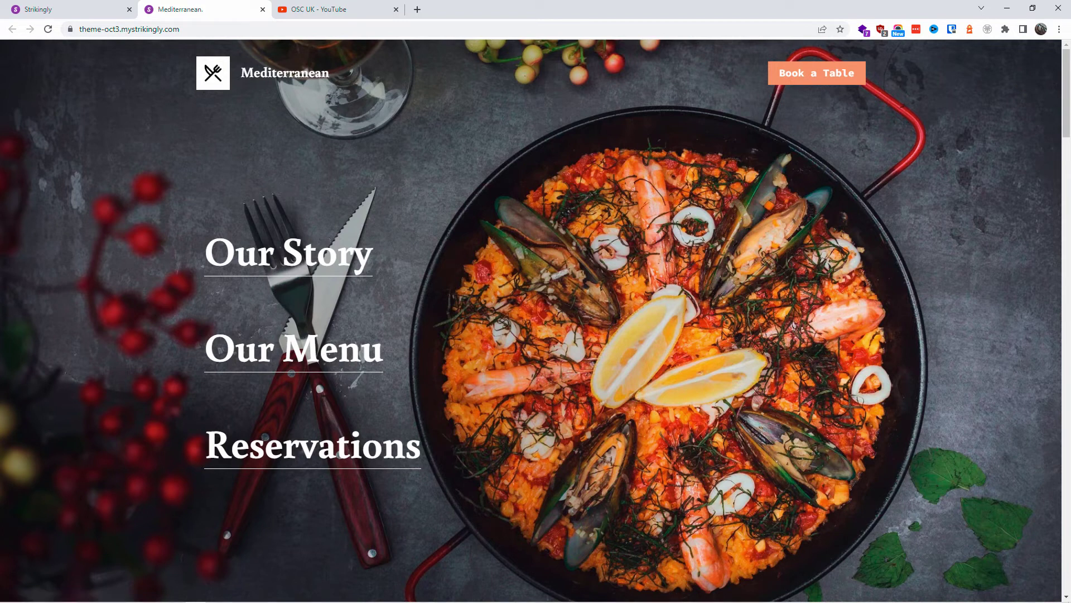
# Step: Look through the Mediterranean example site from its story sections to the footer, and try the full menu link beside Drinks
pyautogui.scroll(-15, 536, 320)
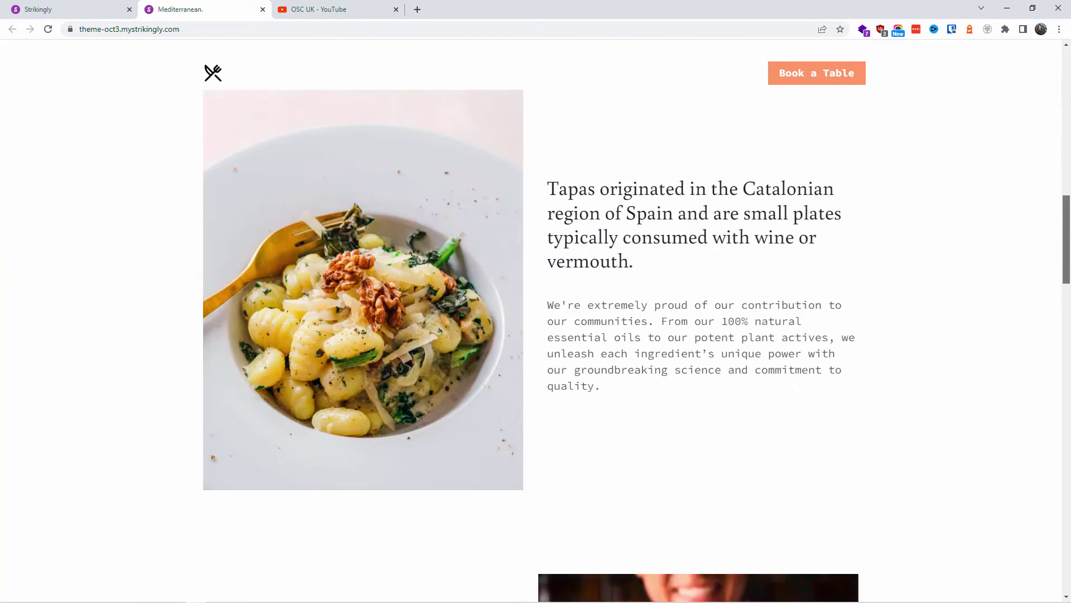
pyautogui.scroll(-8, 1068, 365)
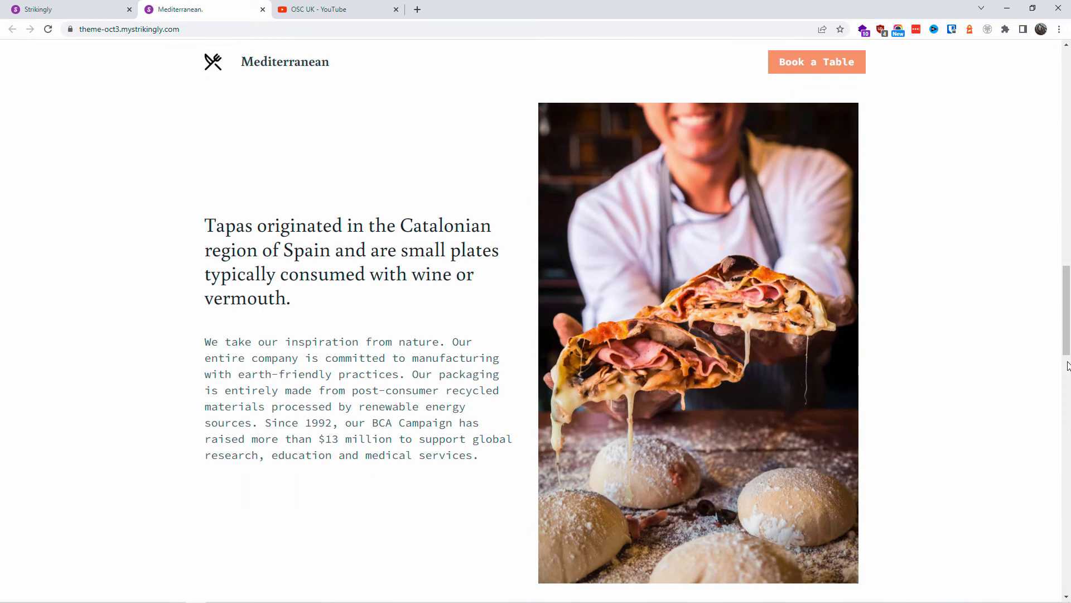
pyautogui.scroll(-8, 1066, 381)
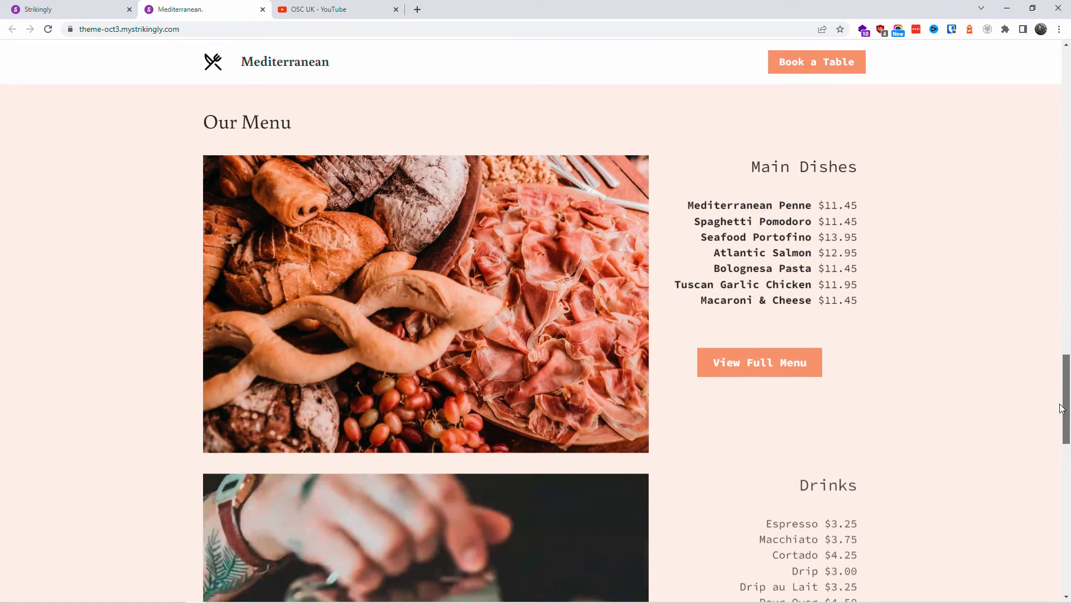
pyautogui.moveTo(1062, 408); pyautogui.dragTo(1067, 566)
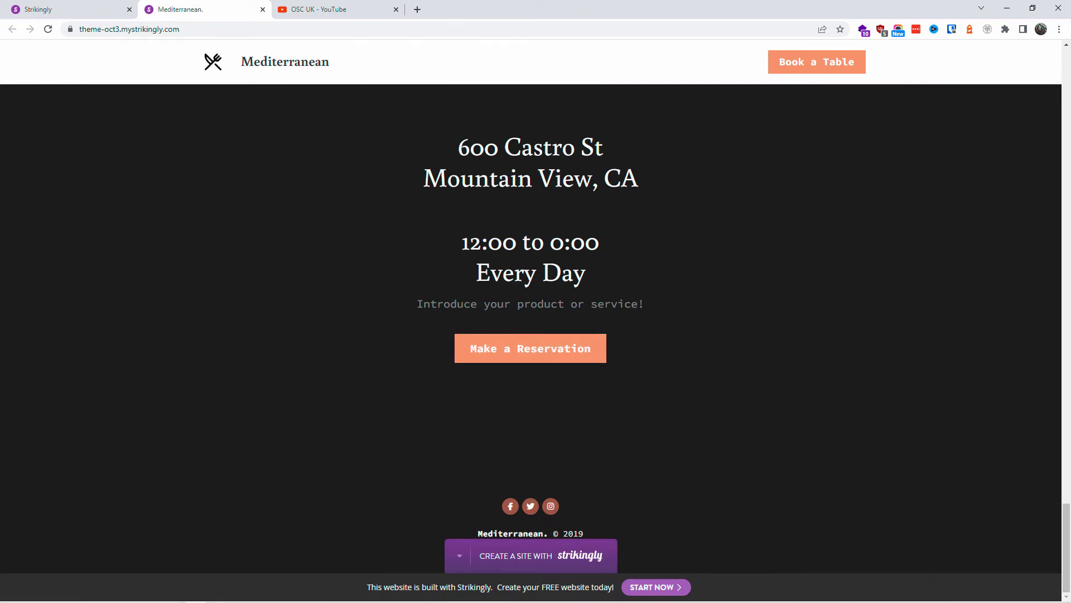
pyautogui.moveTo(1067, 547); pyautogui.dragTo(1067, 482)
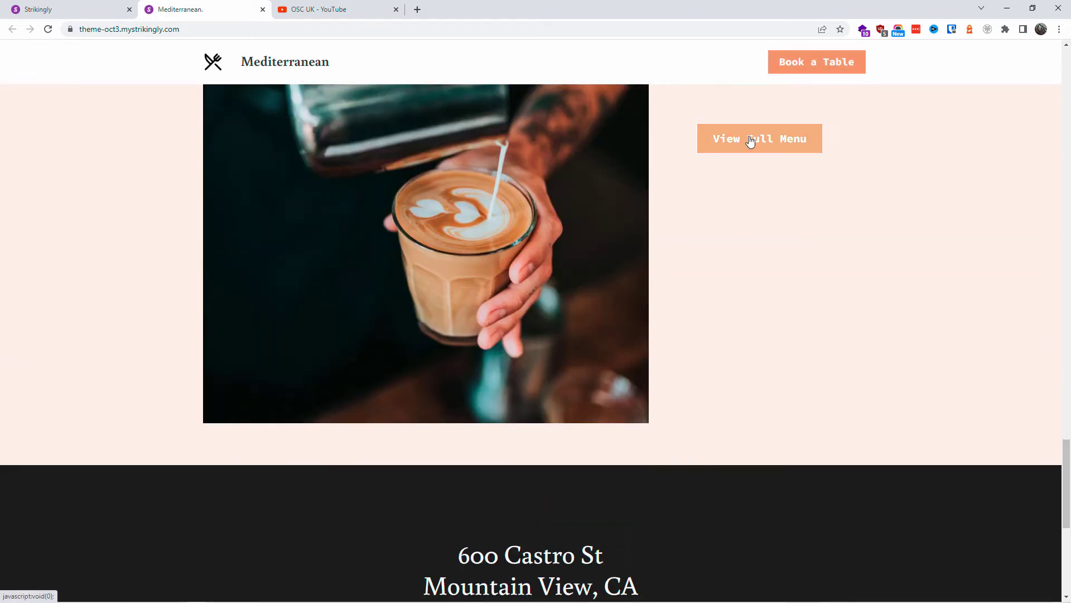
pyautogui.scroll(4, 744, 219)
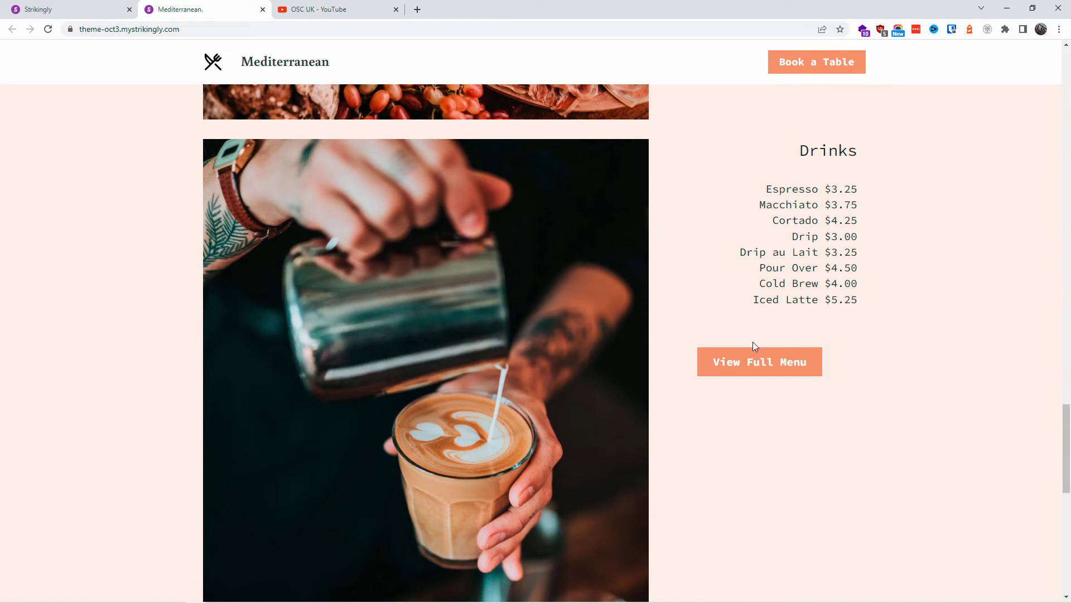
pyautogui.click(744, 370)
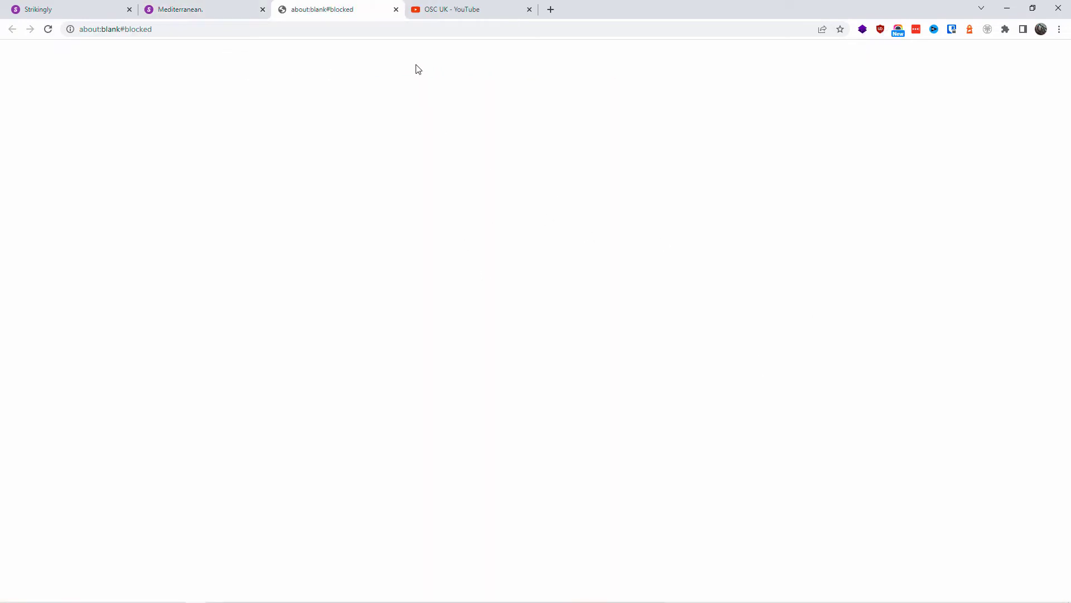
pyautogui.click(396, 10)
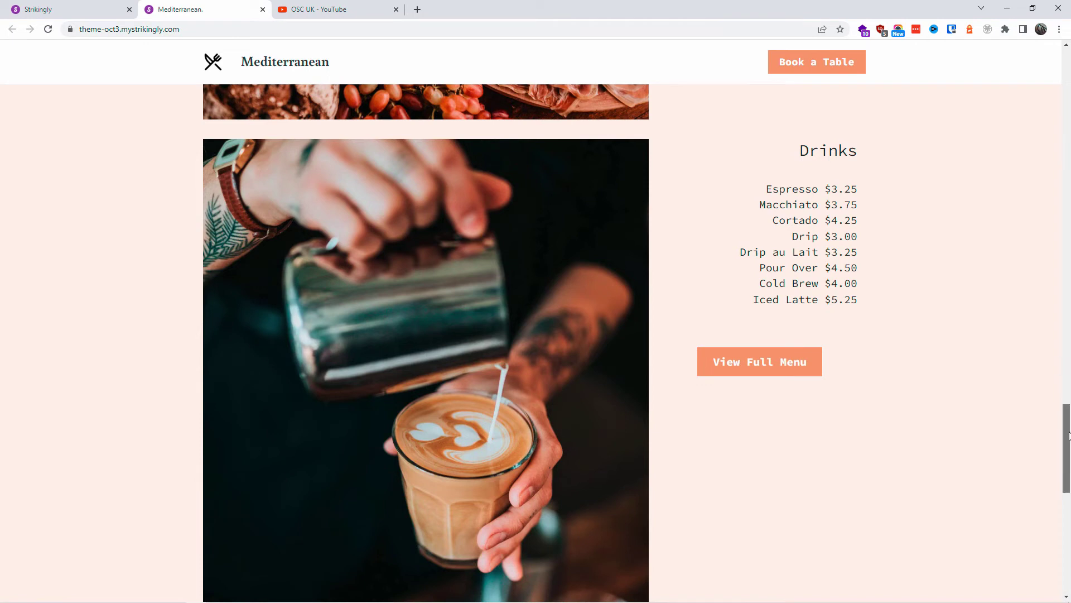
# Step: Close the Mediterranean example site and start editing a new site based on the Mediterranean template
pyautogui.click(262, 9)
pyautogui.click(67, 9)
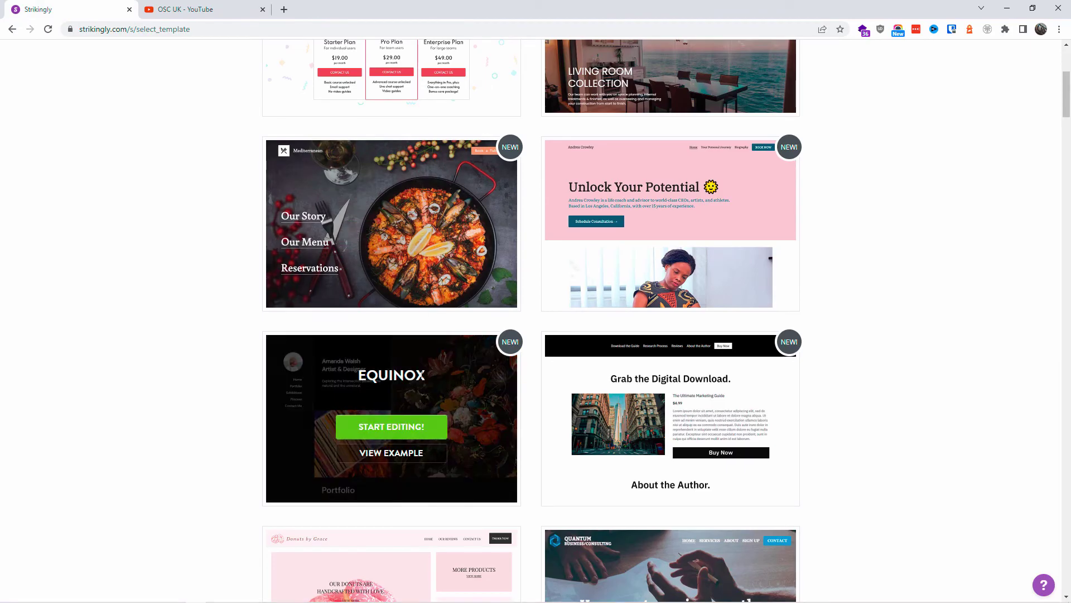
pyautogui.click(376, 233)
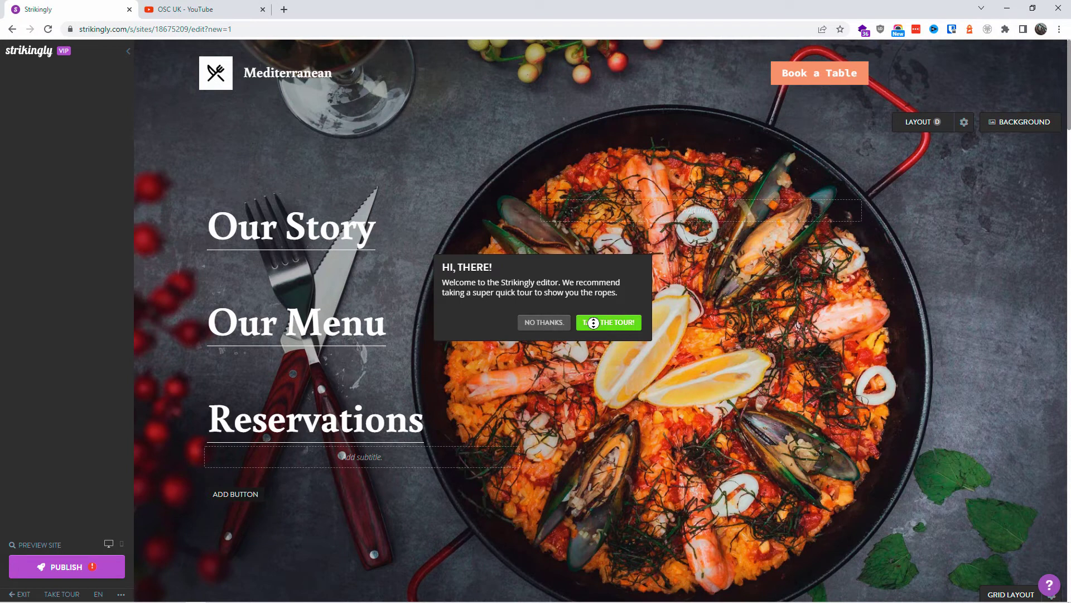
# Step: Take the editor tour through site sections, adding sections, customizing and publishing, up to the Get Help tip
pyautogui.scroll(-1, 594, 323)
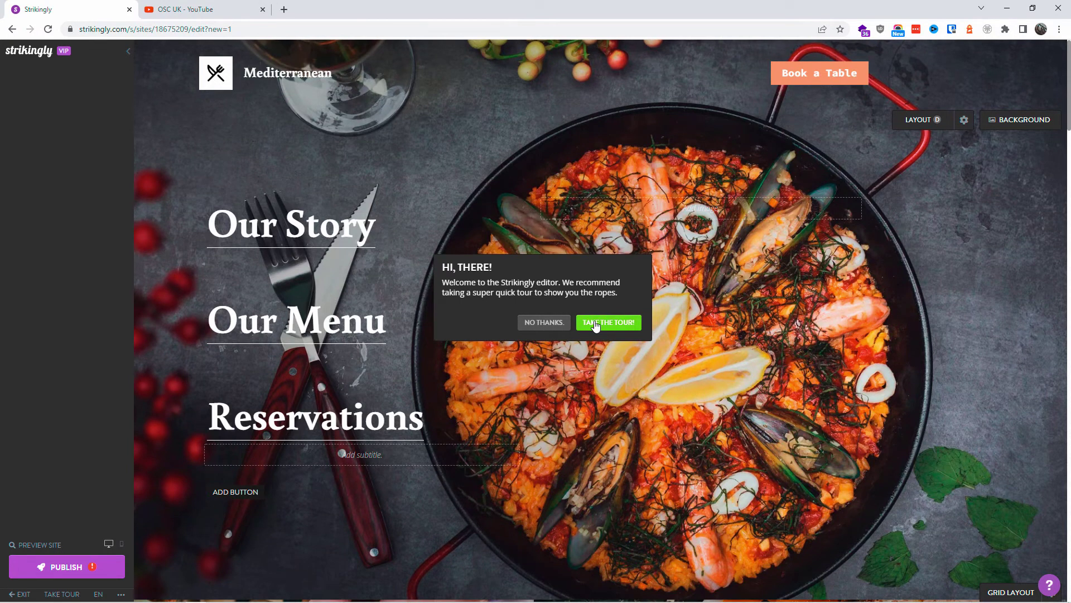
pyautogui.click(595, 324)
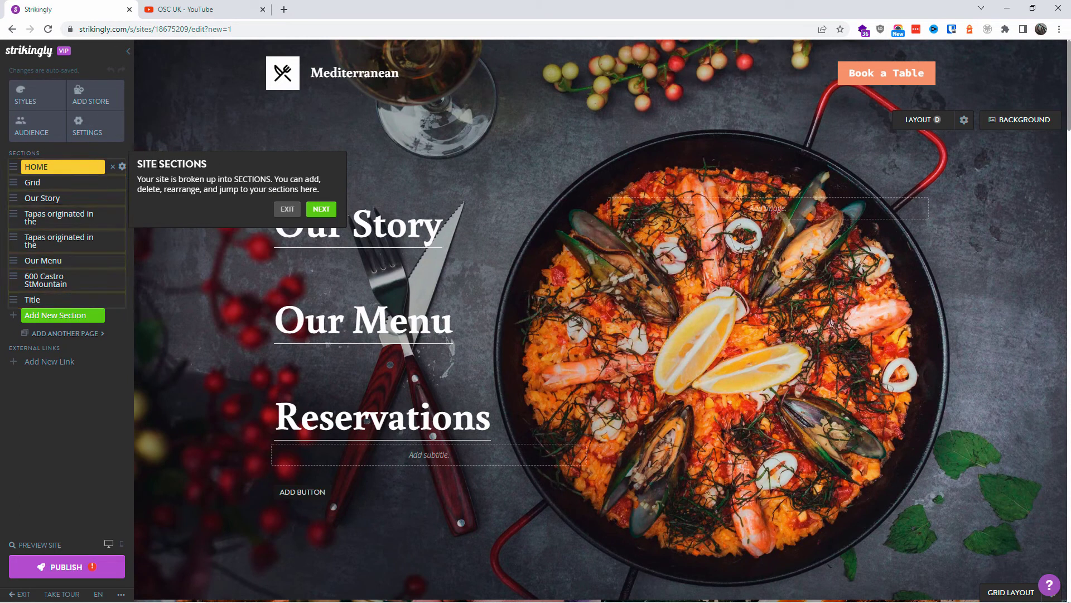
pyautogui.click(322, 211)
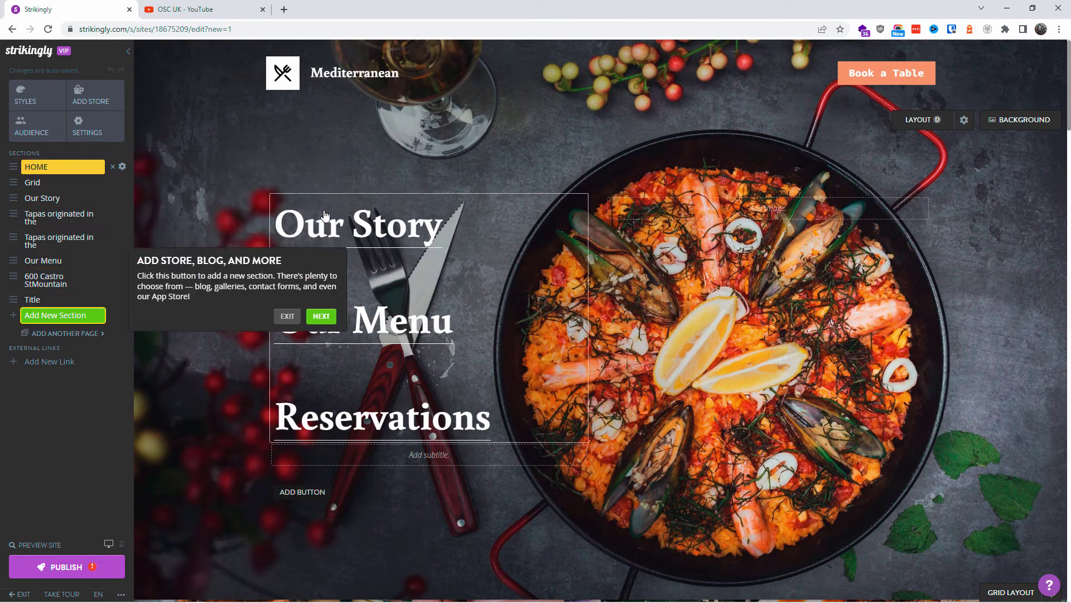
pyautogui.click(321, 361)
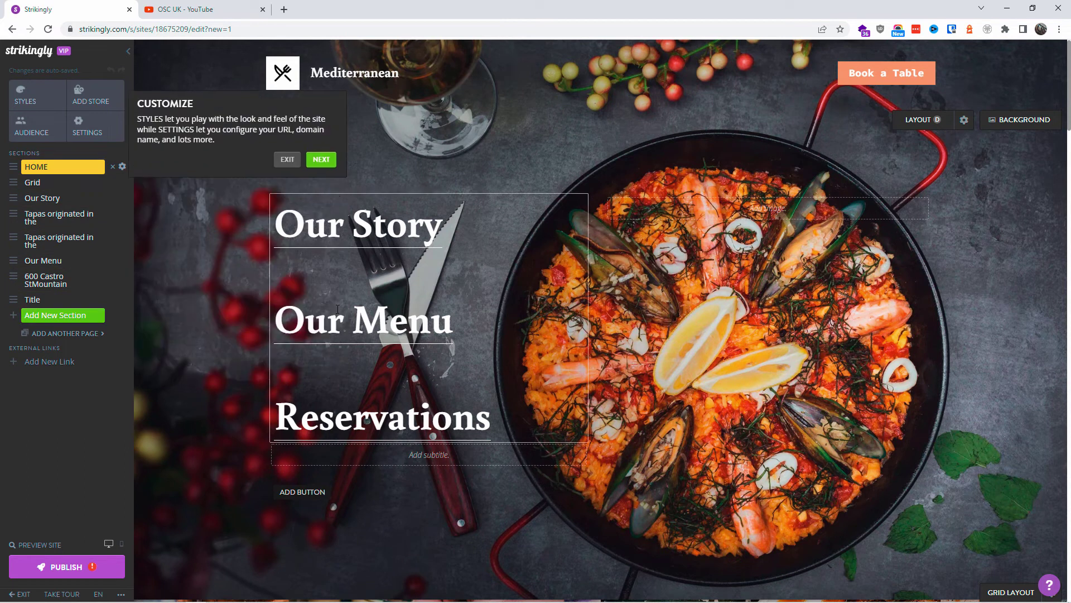
pyautogui.click(321, 160)
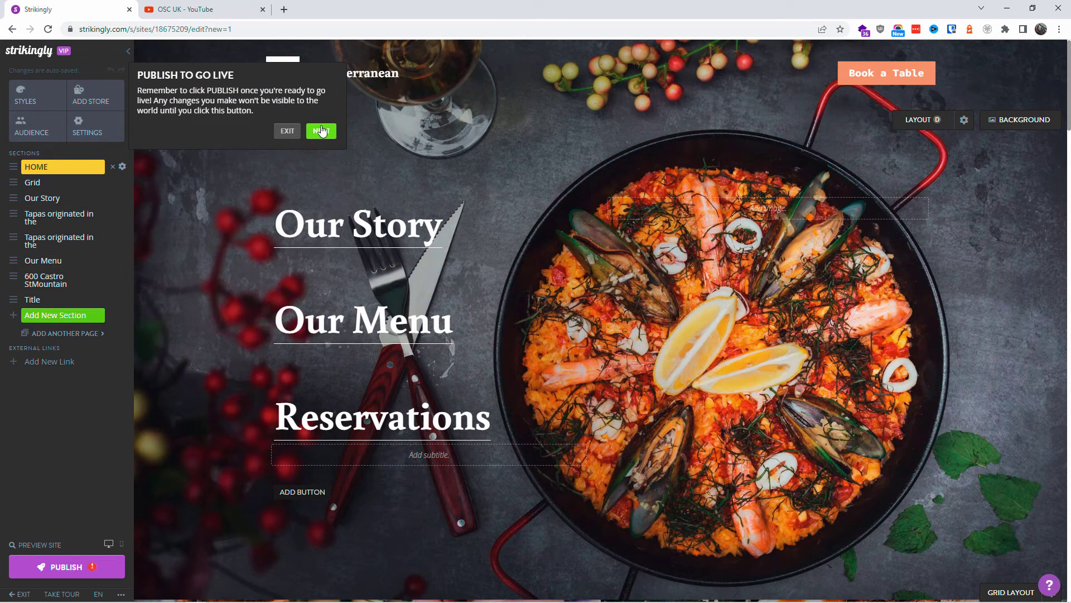
pyautogui.click(321, 132)
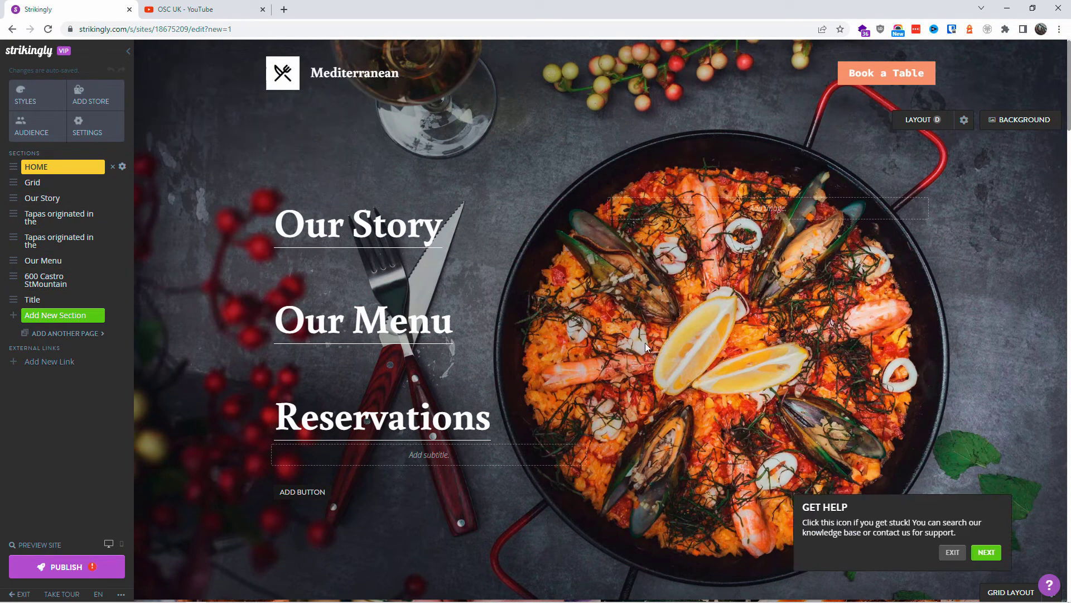
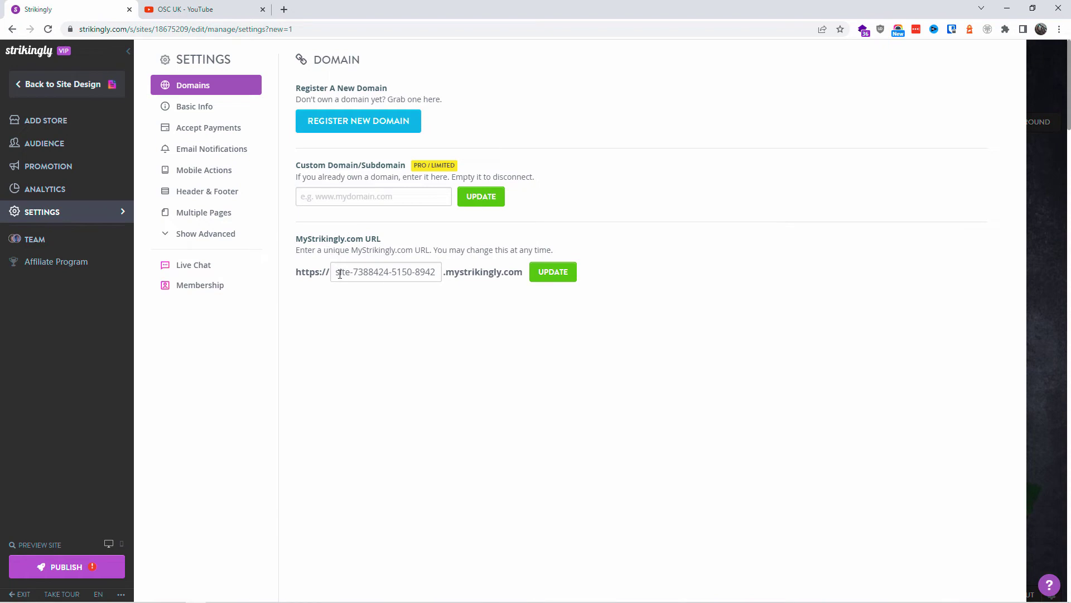
# Step: Replace the site's MyStrikingly.com URL name with "oscuk" in the domain settings and update it
pyautogui.moveTo(335, 274); pyautogui.dragTo(441, 273)
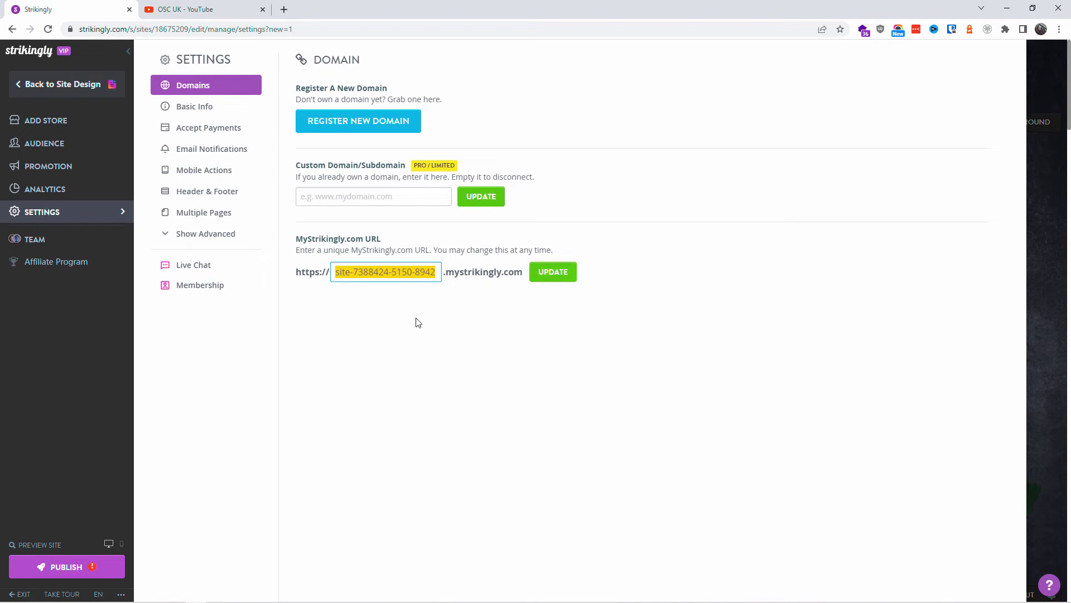
pyautogui.write('oscuk')
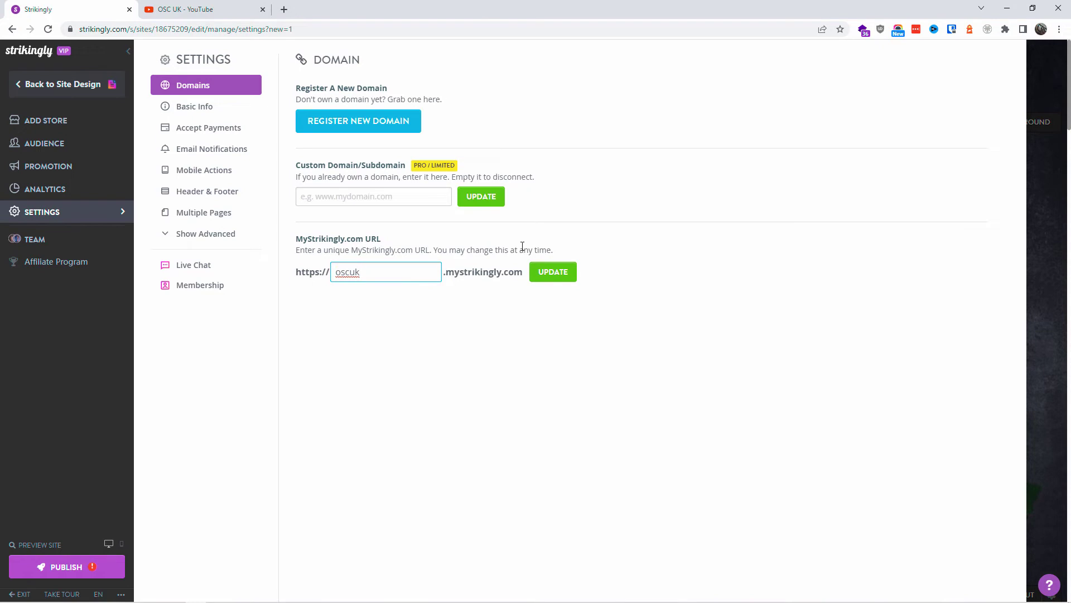
pyautogui.click(548, 274)
# Step: In the site's basic information, set the category to Business and enter "Site Description" as the description
pyautogui.click(195, 107)
pyautogui.click(364, 105)
pyautogui.click(556, 107)
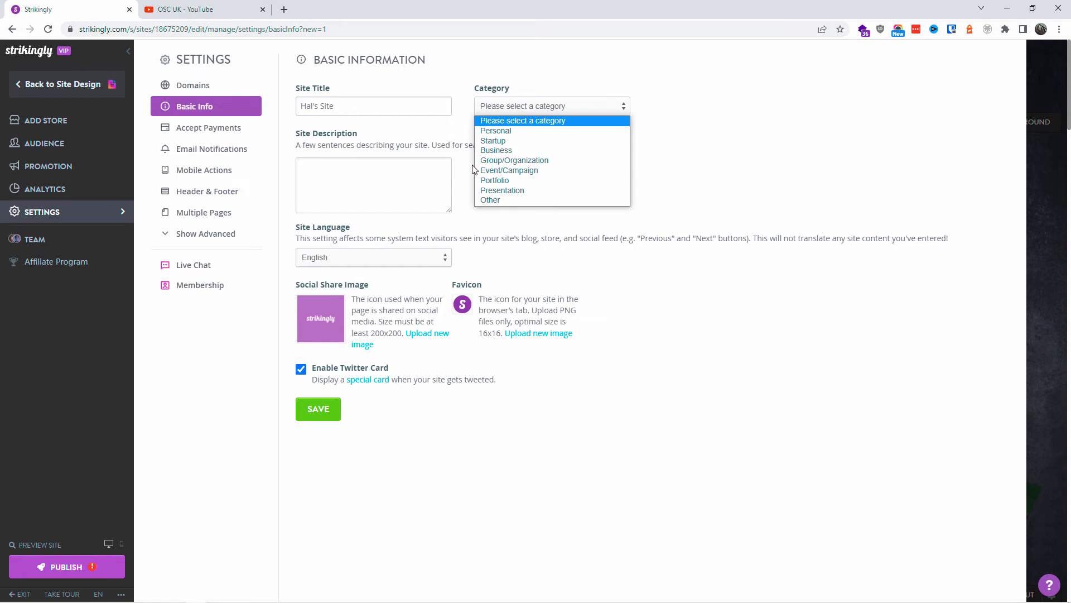
pyautogui.click(495, 151)
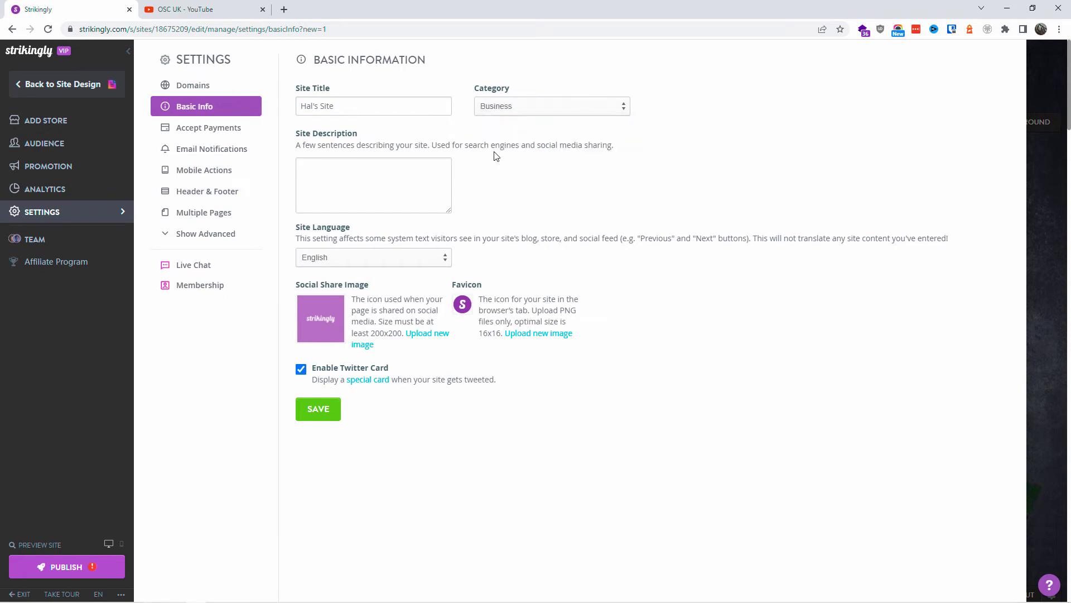
pyautogui.click(337, 177)
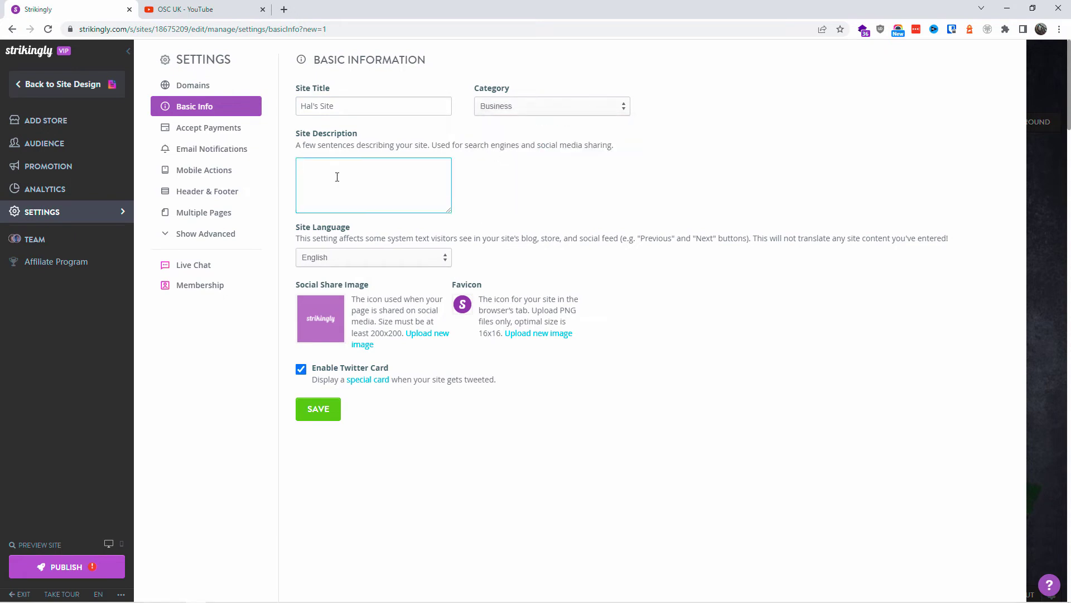
# Step: Keep the site language as English and the Twitter Card enabled, and save the basic information
pyautogui.click(373, 258)
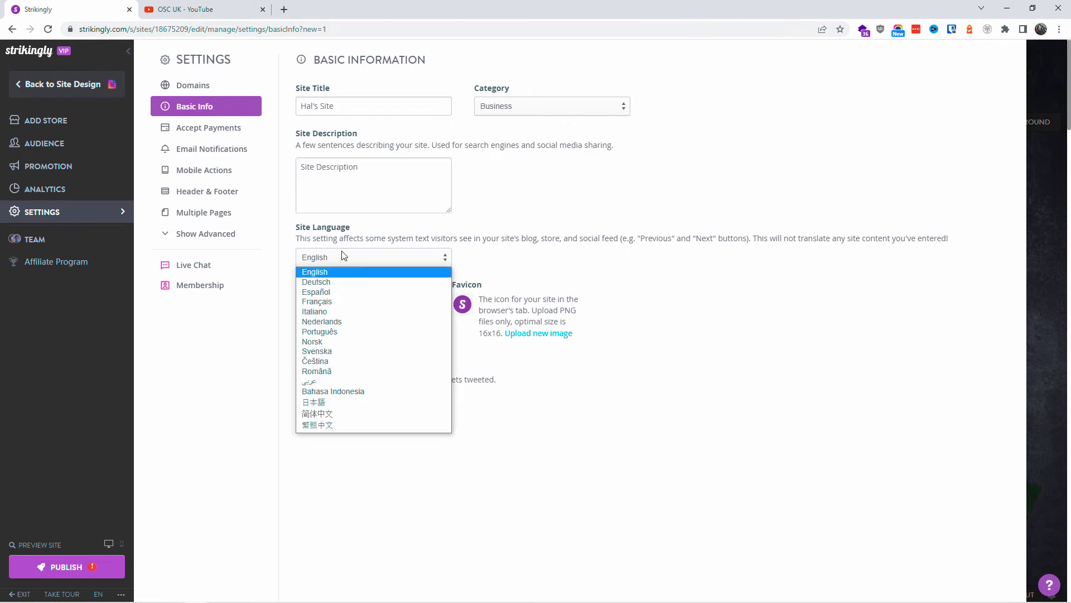
pyautogui.click(394, 269)
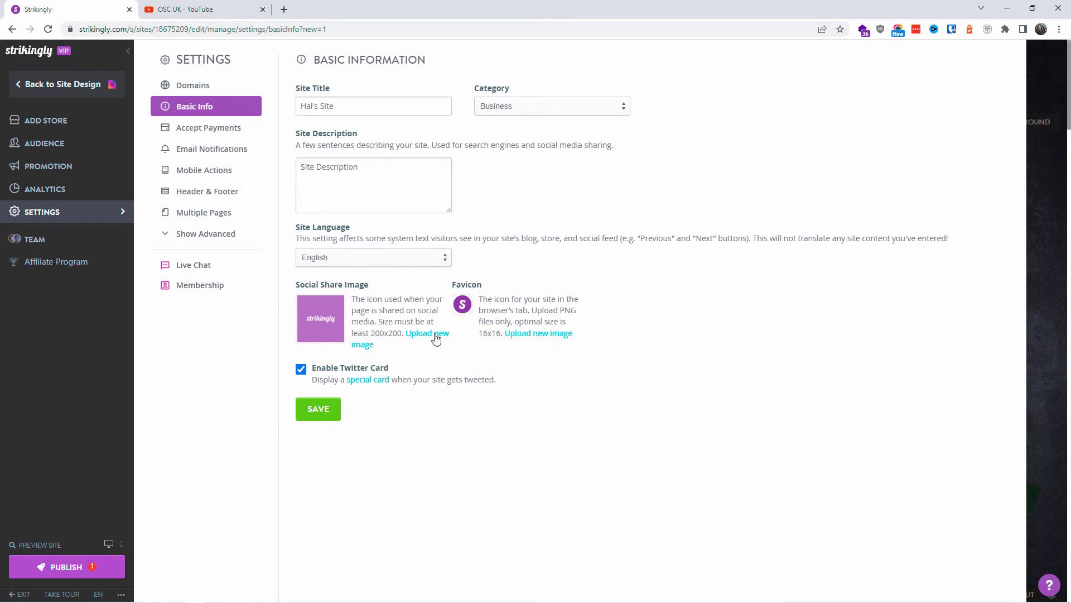
pyautogui.click(301, 369)
pyautogui.click(301, 369)
pyautogui.click(325, 412)
# Step: Examine the store currency choices in the payment settings and expand the PayPal gateway's details
pyautogui.click(247, 136)
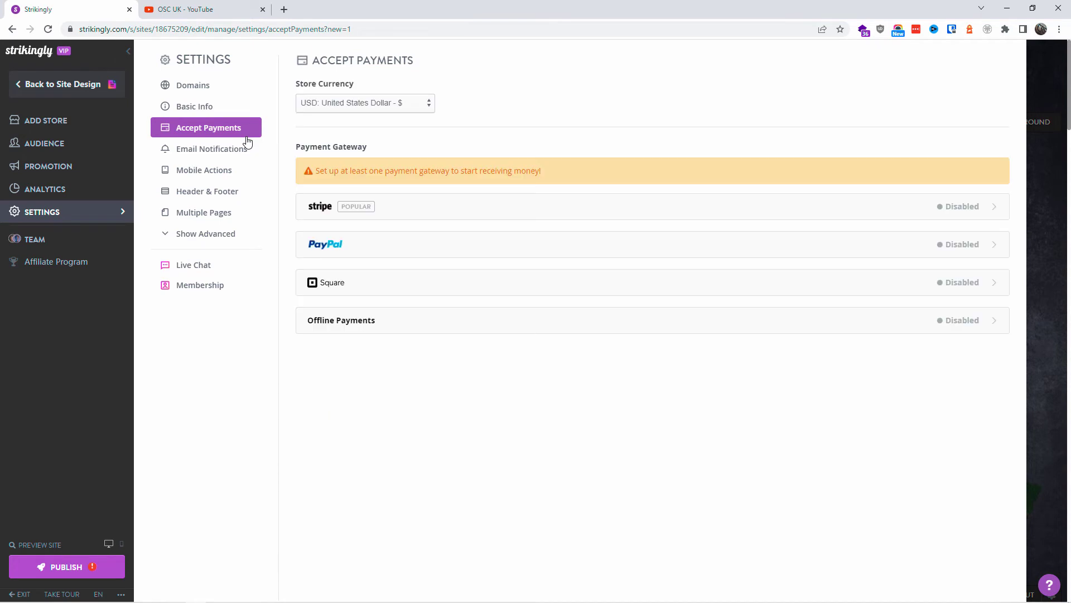
pyautogui.click(383, 110)
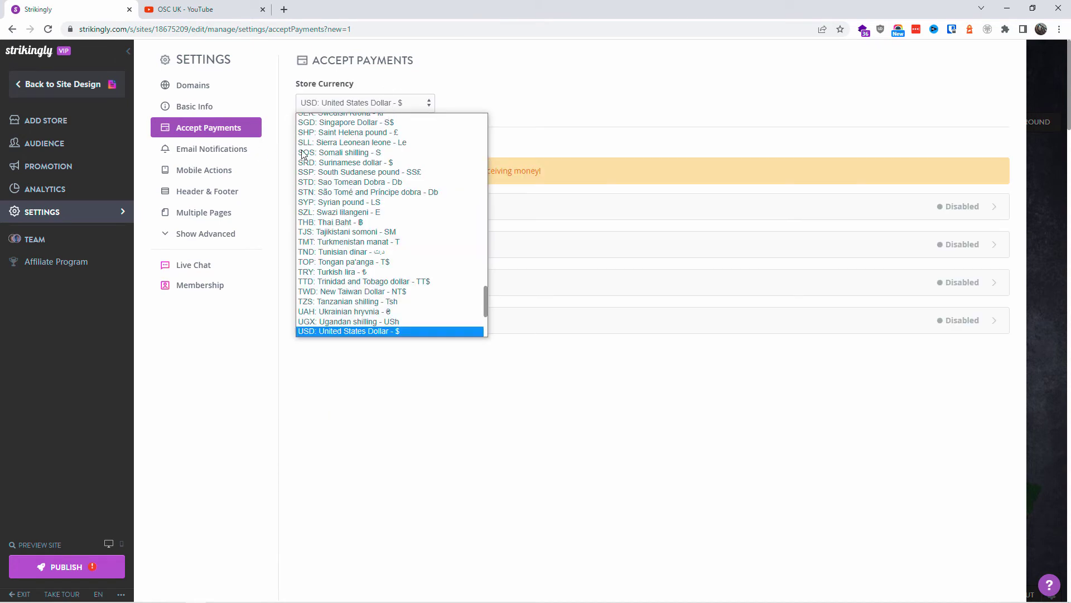
pyautogui.write('sgd')
pyautogui.click(580, 82)
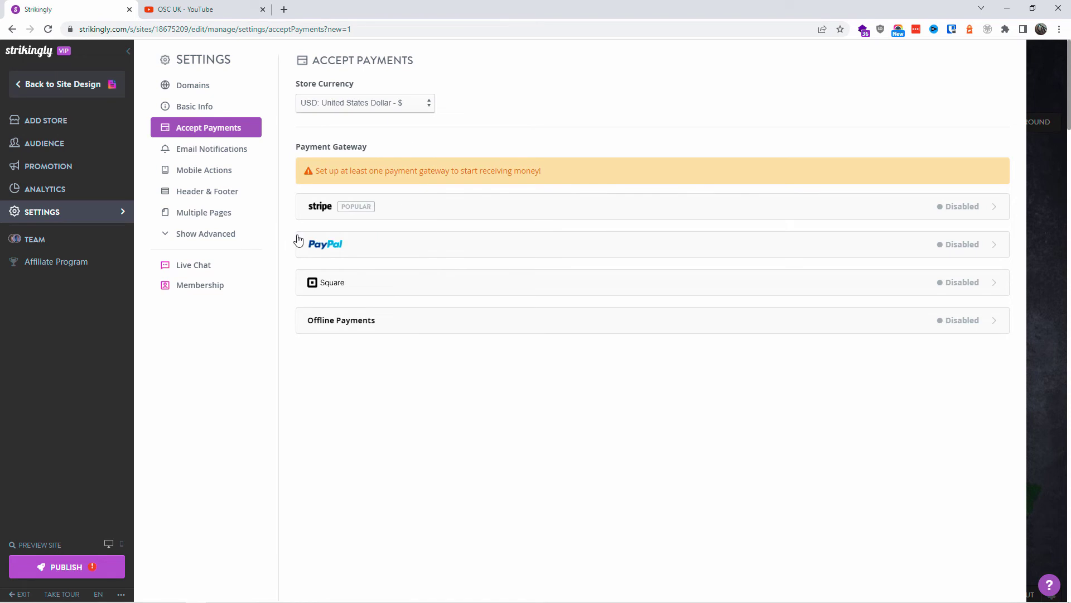
pyautogui.click(966, 250)
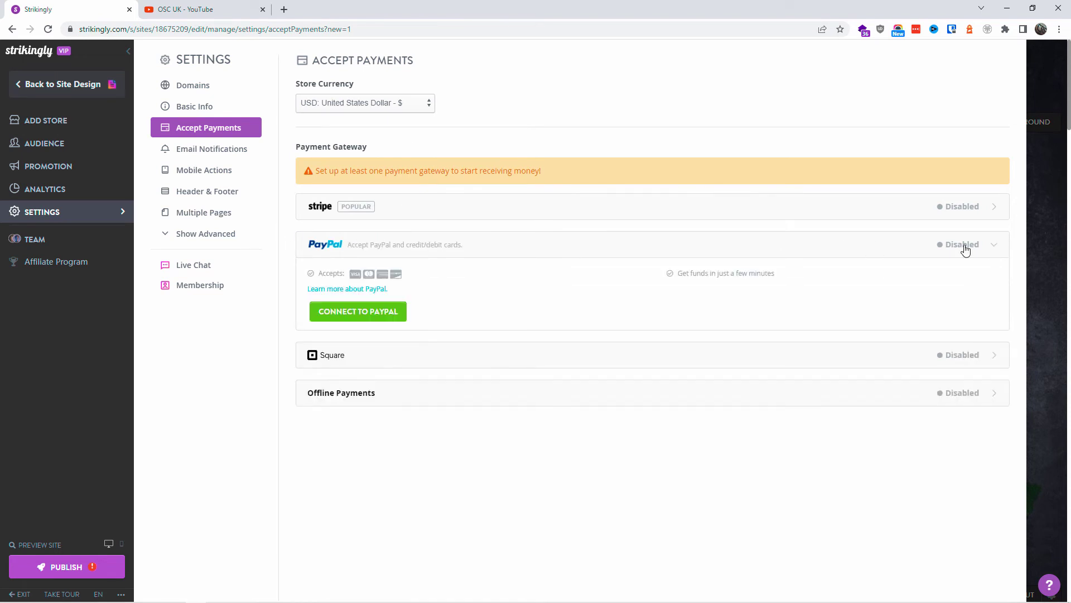
# Step: Open the PayPal account connection page, check its email and country fields, and return to the payment settings
pyautogui.click(370, 310)
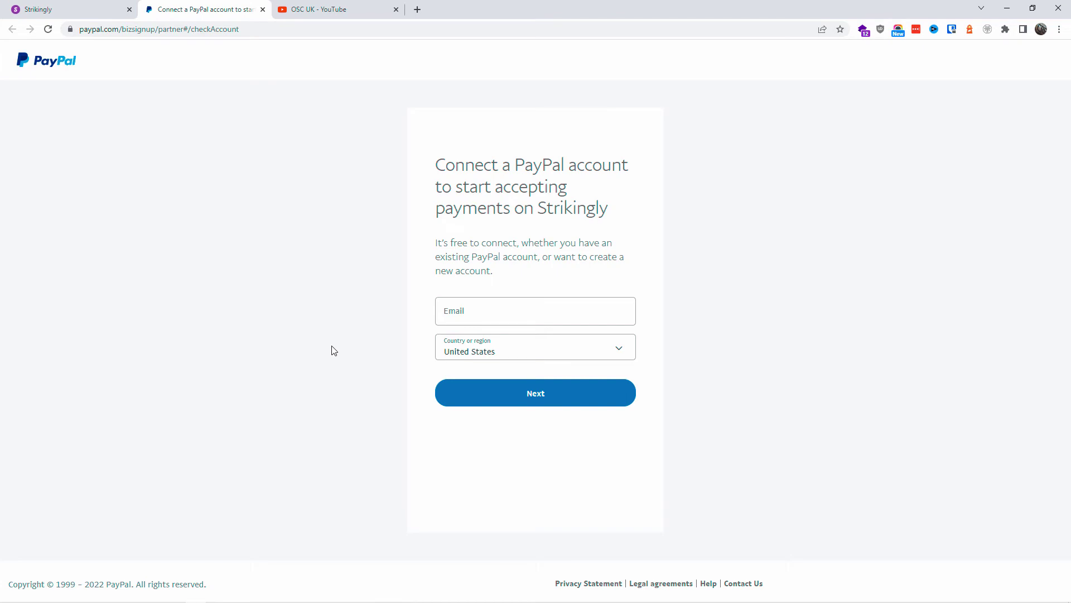
pyautogui.click(510, 307)
pyautogui.click(493, 354)
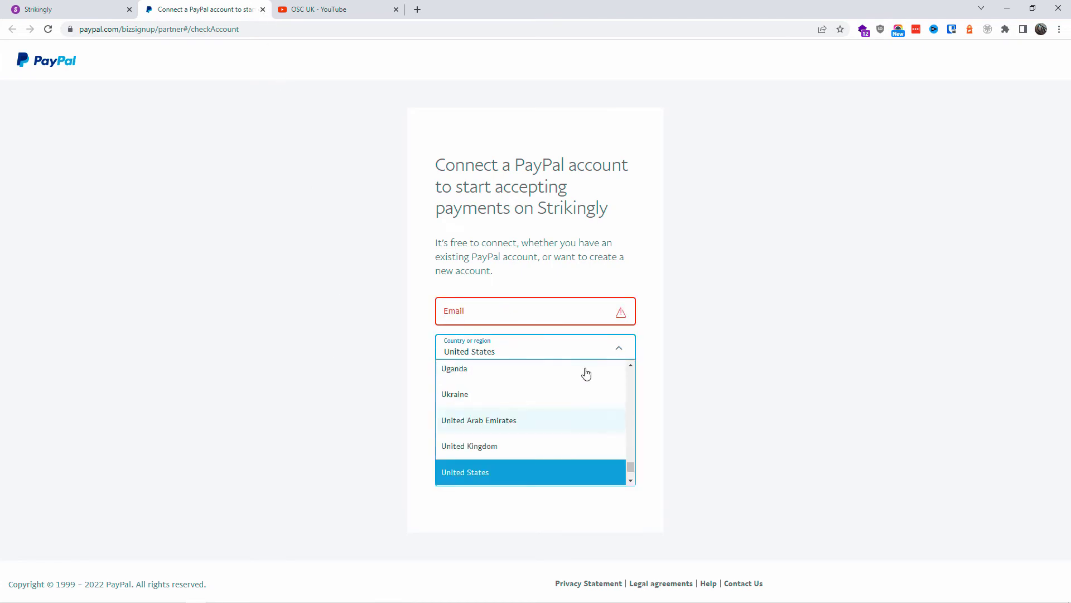
pyautogui.click(760, 421)
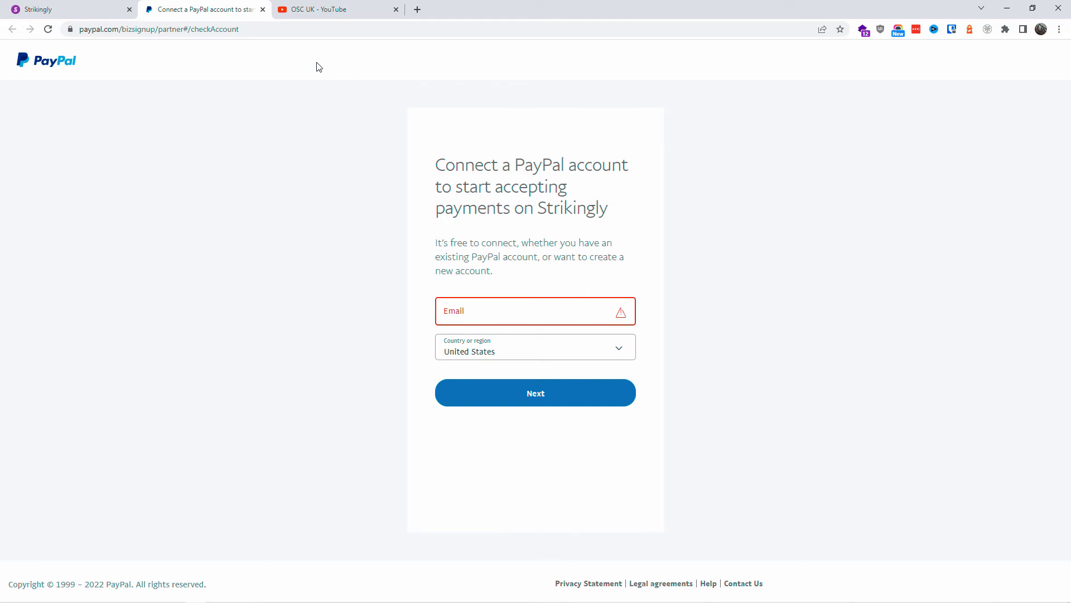
pyautogui.click(263, 10)
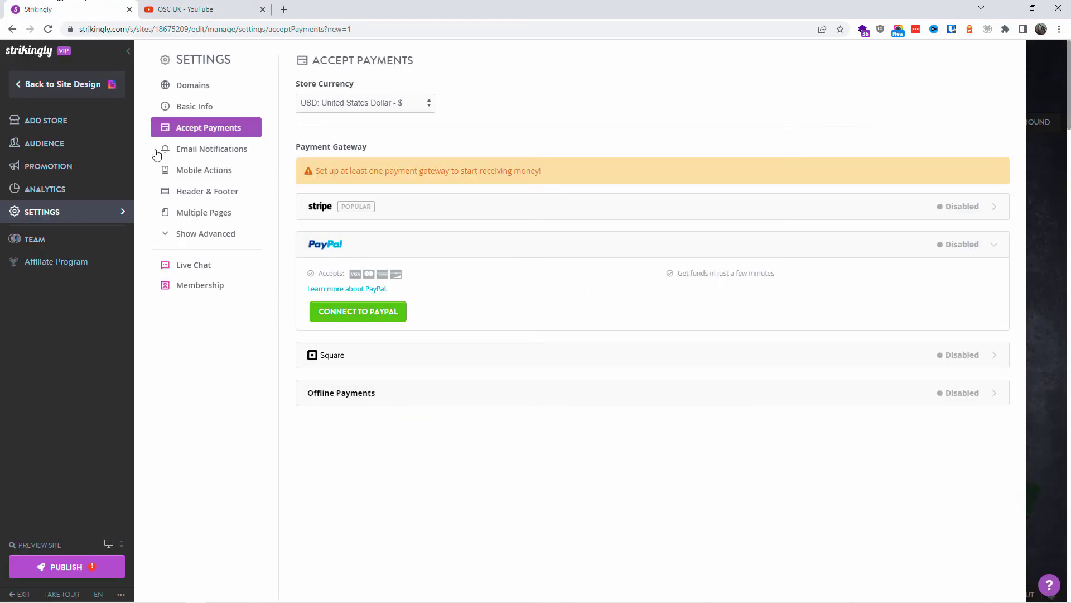
# Step: Expand the Offline Payments, Stripe and Square gateways and examine their setup options
pyautogui.click(356, 396)
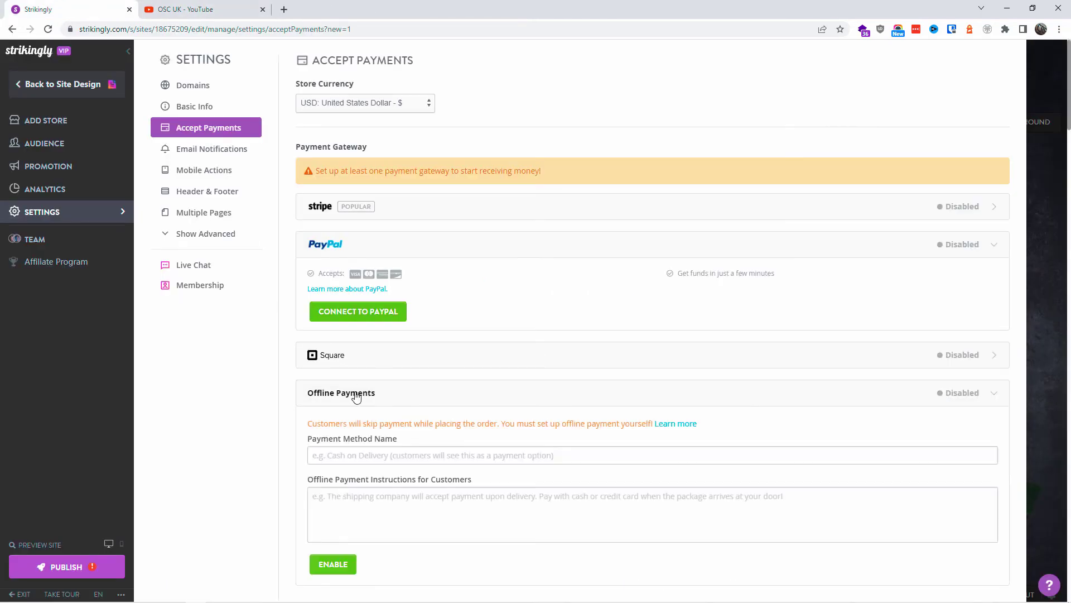
pyautogui.click(430, 453)
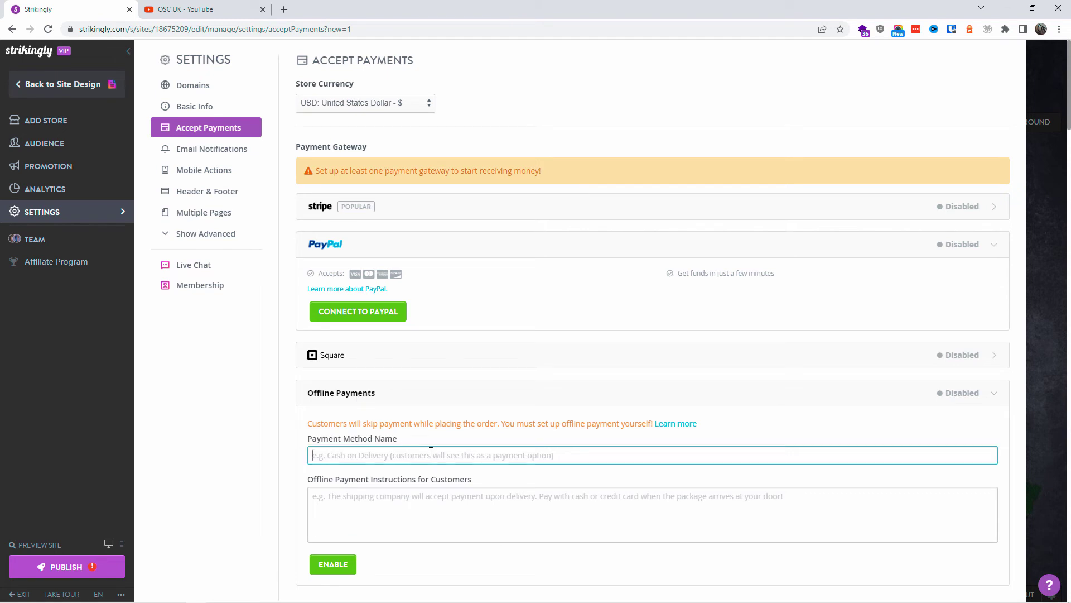
pyautogui.click(376, 507)
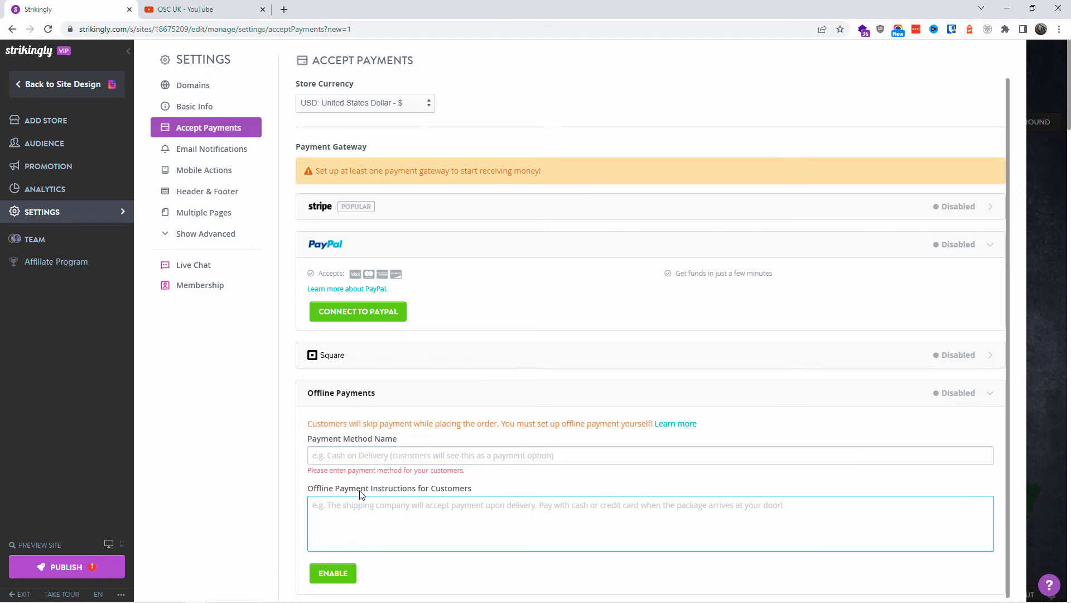
pyautogui.click(938, 211)
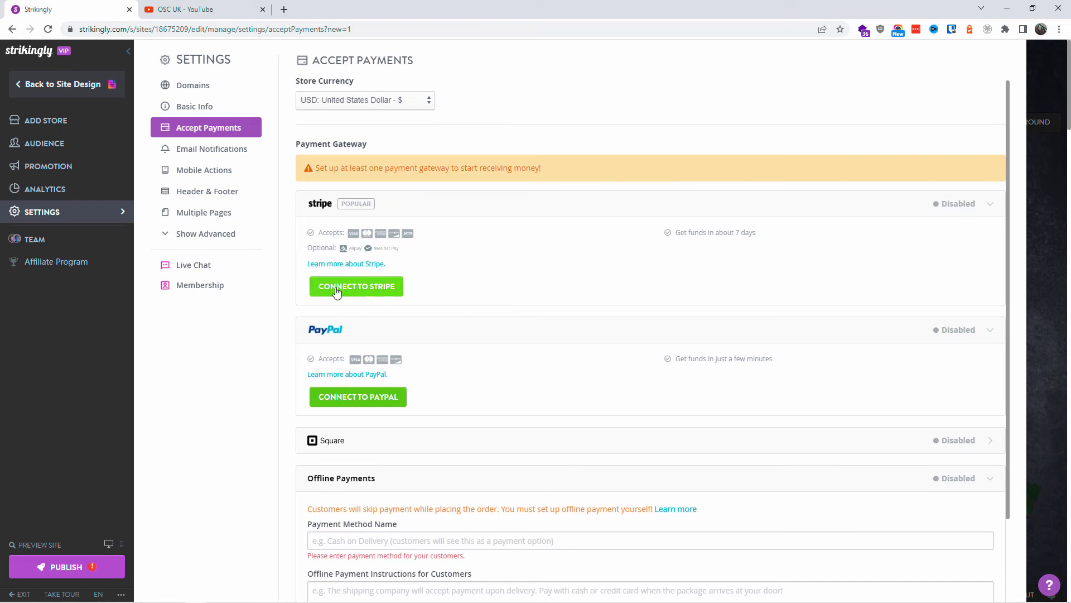
pyautogui.scroll(-2, 335, 290)
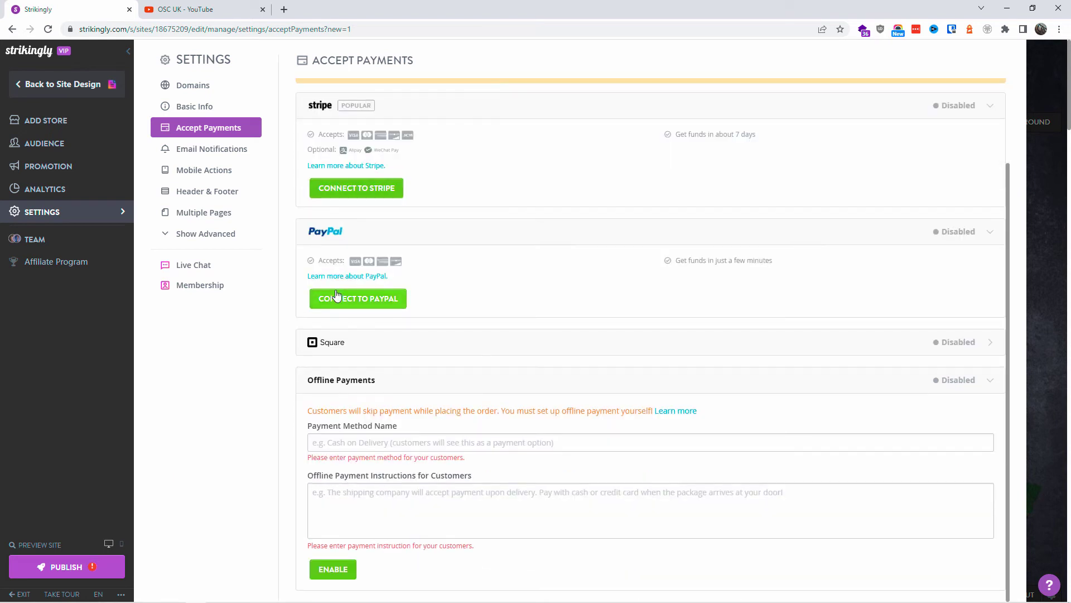
pyautogui.click(943, 345)
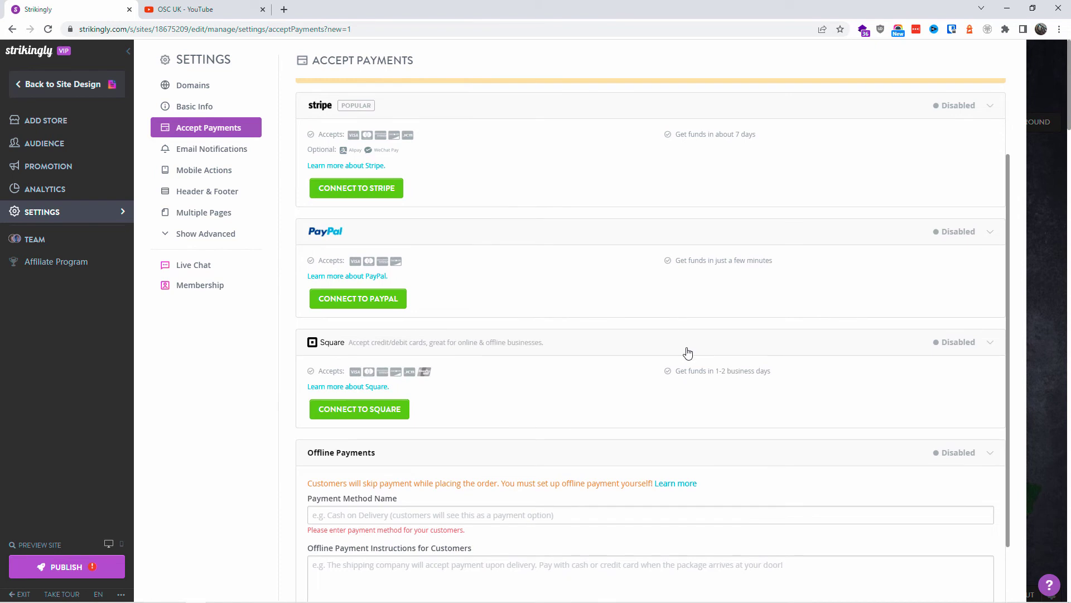
# Step: Open Square's website from its connection option, look over the homepage, and close it
pyautogui.click(357, 392)
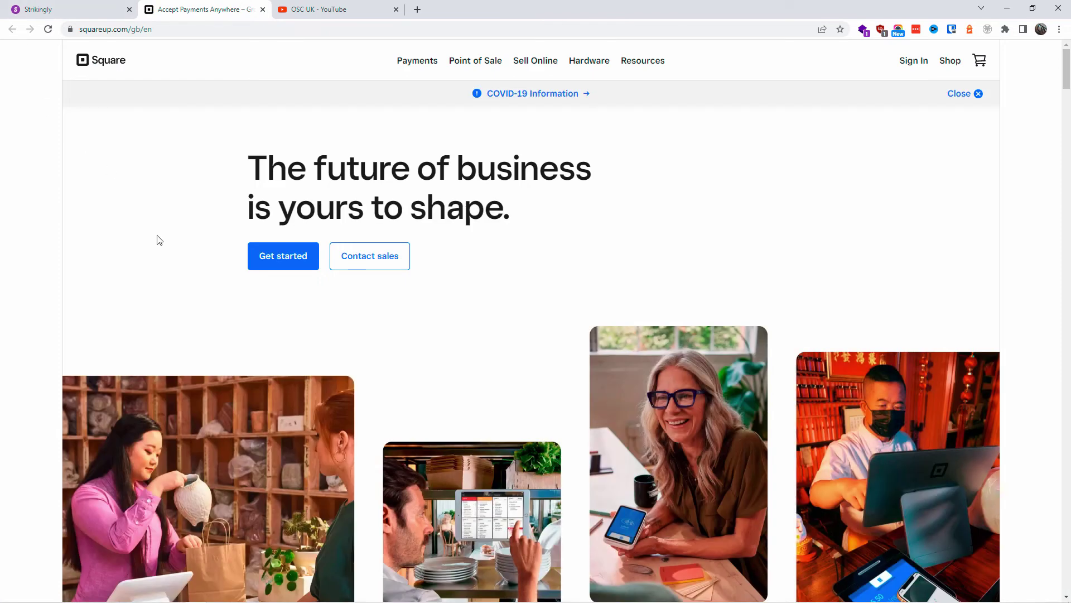
pyautogui.scroll(-5, 176, 272)
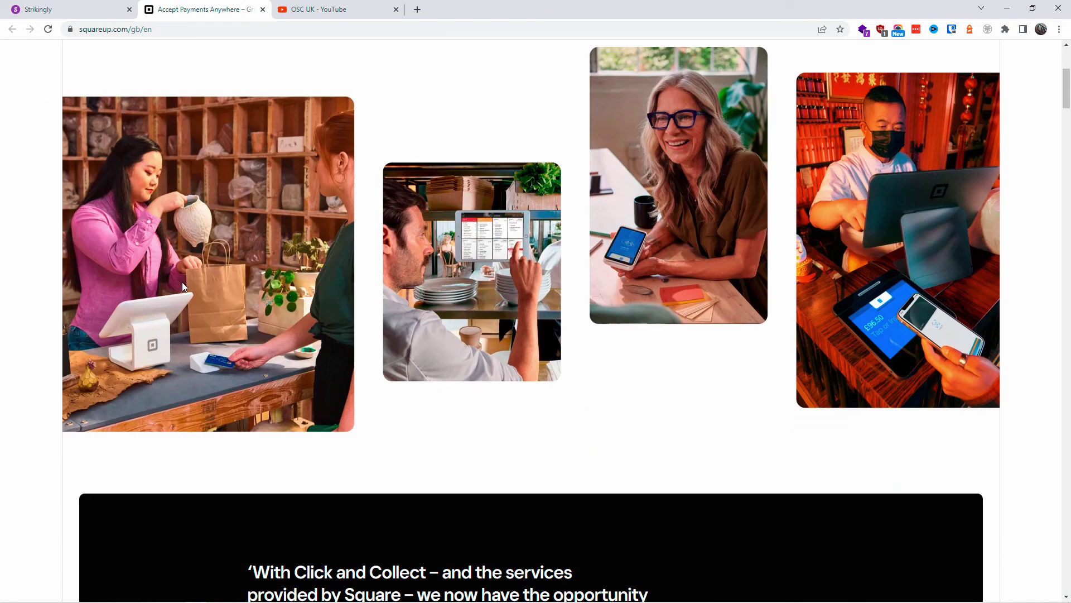
pyautogui.scroll(5, 182, 286)
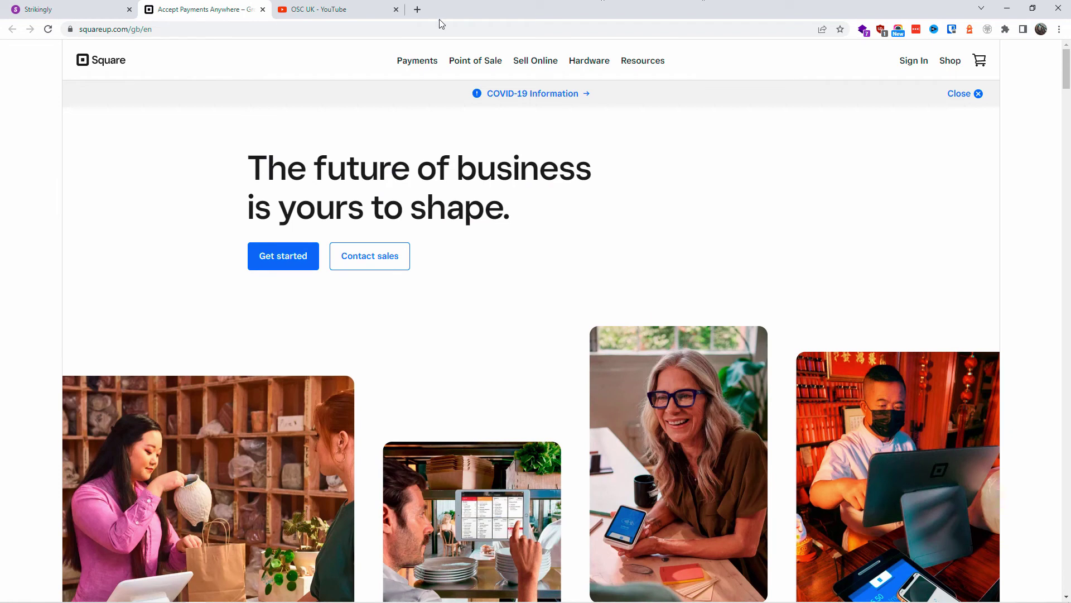
pyautogui.click(262, 10)
pyautogui.click(262, 10)
# Step: Open the email notification settings and examine the sender profile's From Name and From Email fields
pyautogui.click(222, 152)
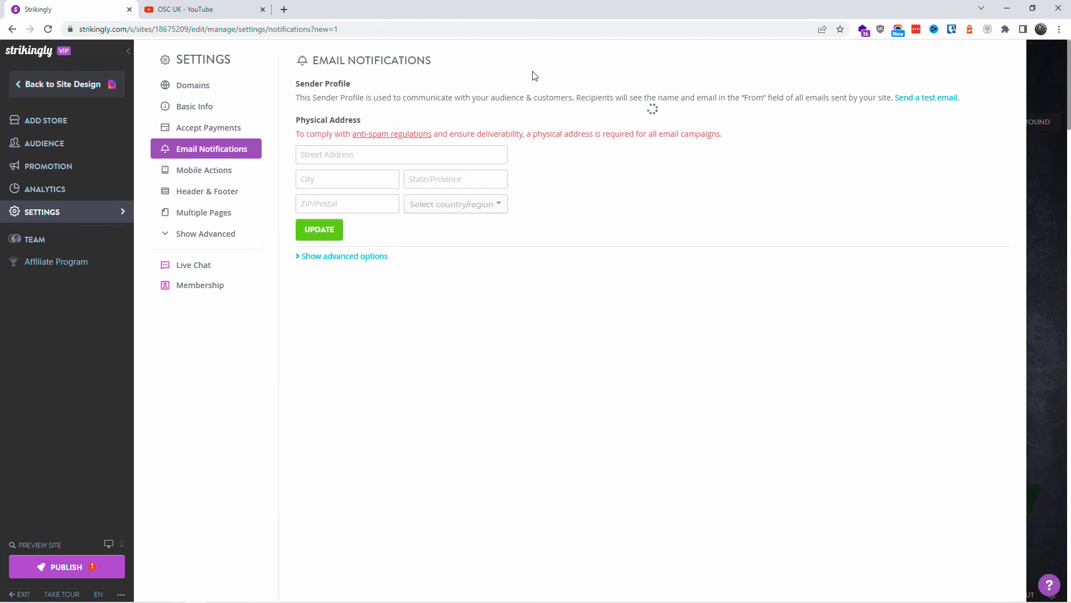
pyautogui.tripleClick(356, 126)
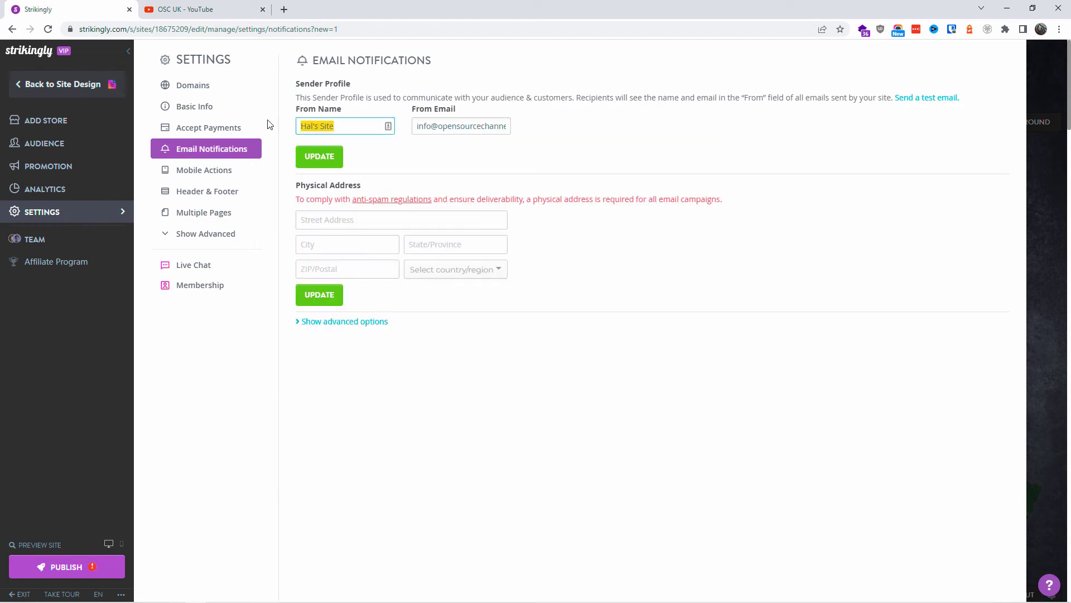
pyautogui.moveTo(417, 126); pyautogui.dragTo(519, 134)
pyautogui.click(580, 139)
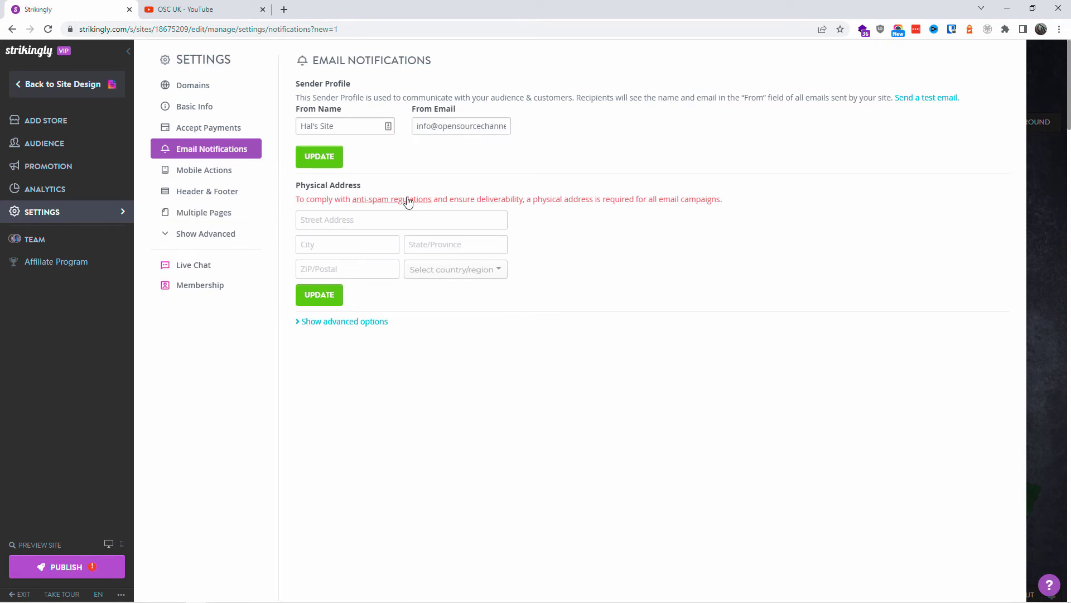
# Step: Open the mobile actions settings and examine the button types that can be added to the mobile site
pyautogui.click(225, 178)
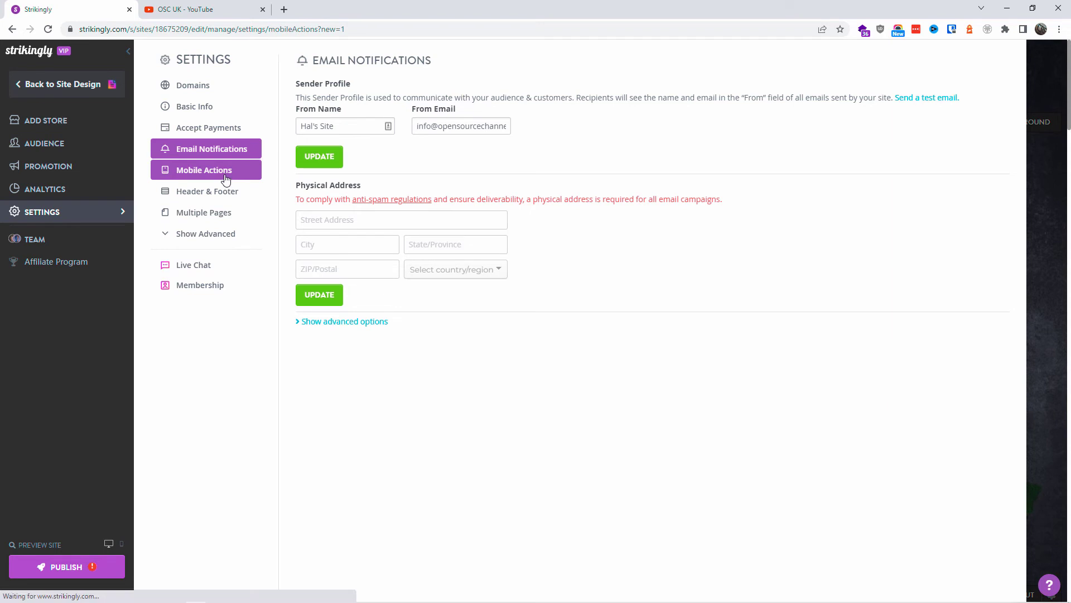
pyautogui.click(376, 100)
pyautogui.click(374, 100)
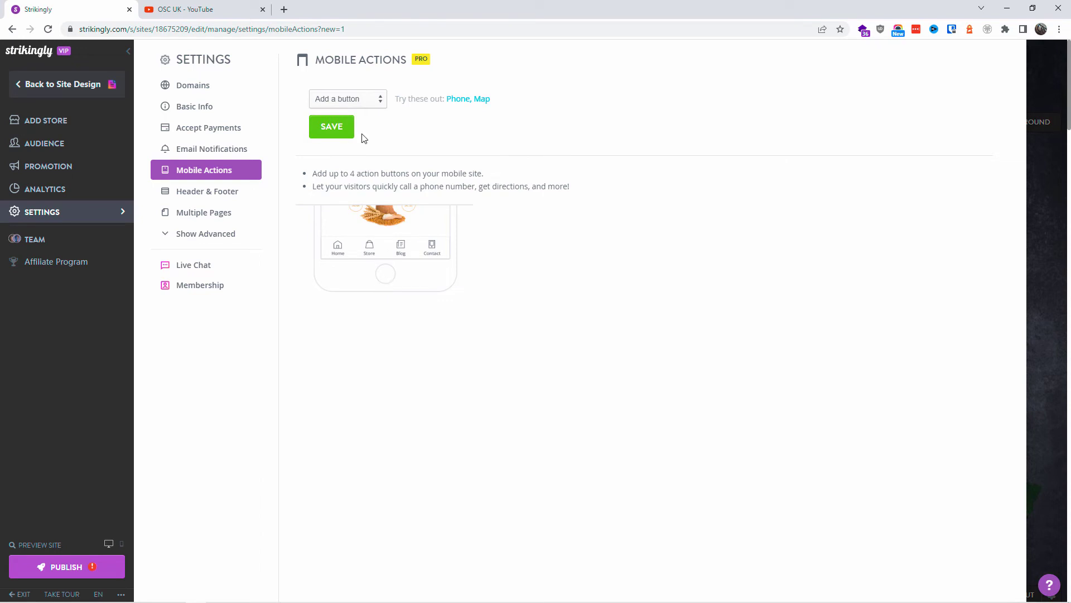
pyautogui.click(363, 106)
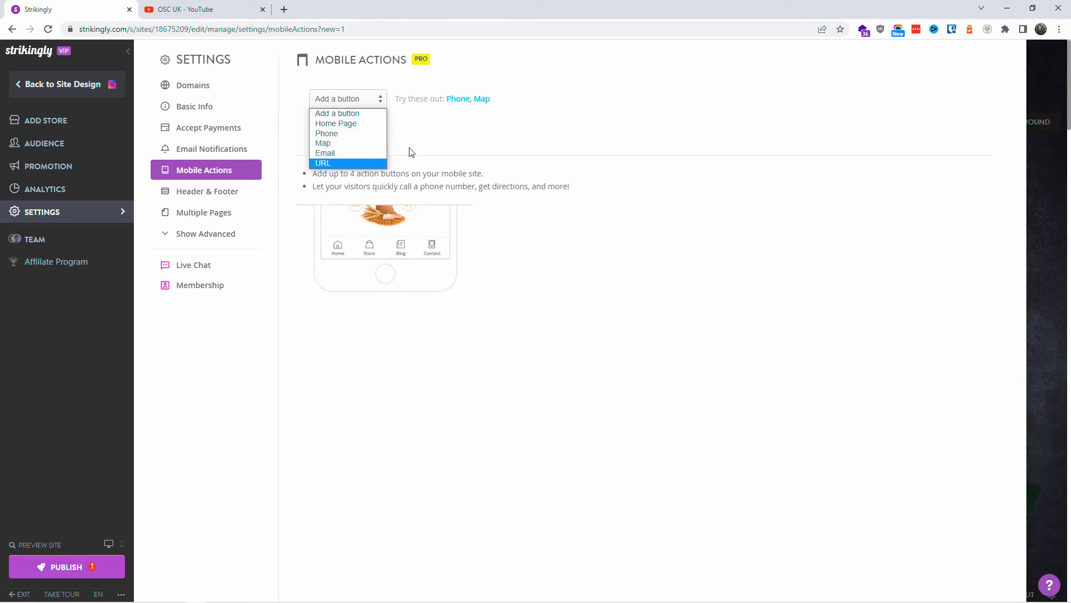
pyautogui.click(656, 158)
pyautogui.moveTo(321, 170); pyautogui.dragTo(489, 179)
# Step: In the header and footer display settings, try toggling the navigation buttons, shopping cart icon, mobile navigation menu and navigation menu options
pyautogui.click(205, 202)
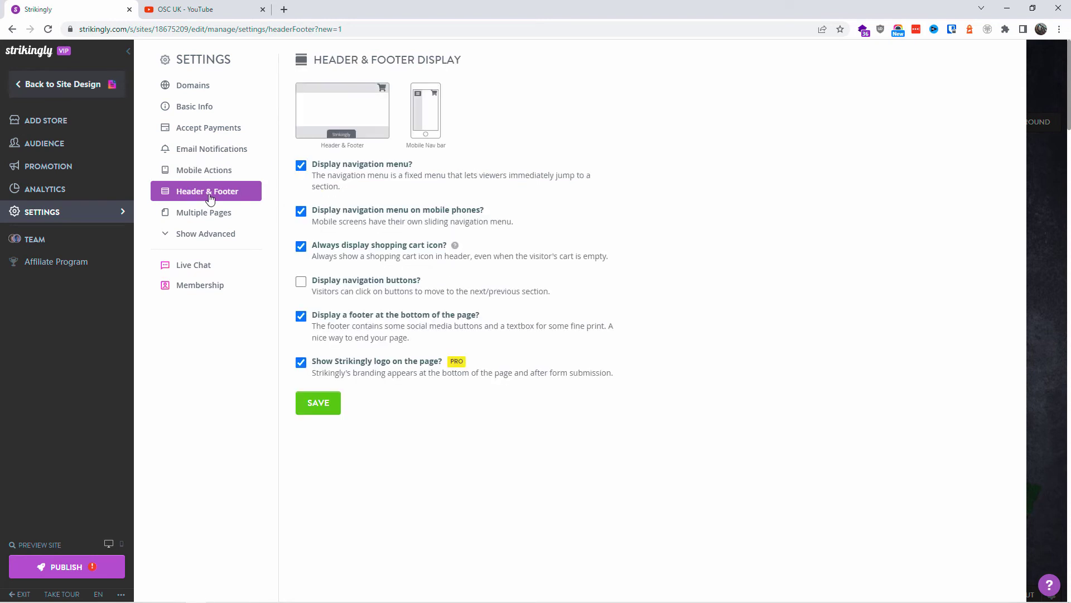
pyautogui.click(301, 284)
pyautogui.click(300, 284)
pyautogui.click(301, 249)
pyautogui.click(302, 249)
pyautogui.click(302, 212)
pyautogui.click(302, 212)
pyautogui.click(301, 165)
pyautogui.click(301, 166)
# Step: Review the Multiple Pages settings and examine the header and footer custom code areas in the advanced settings
pyautogui.click(206, 217)
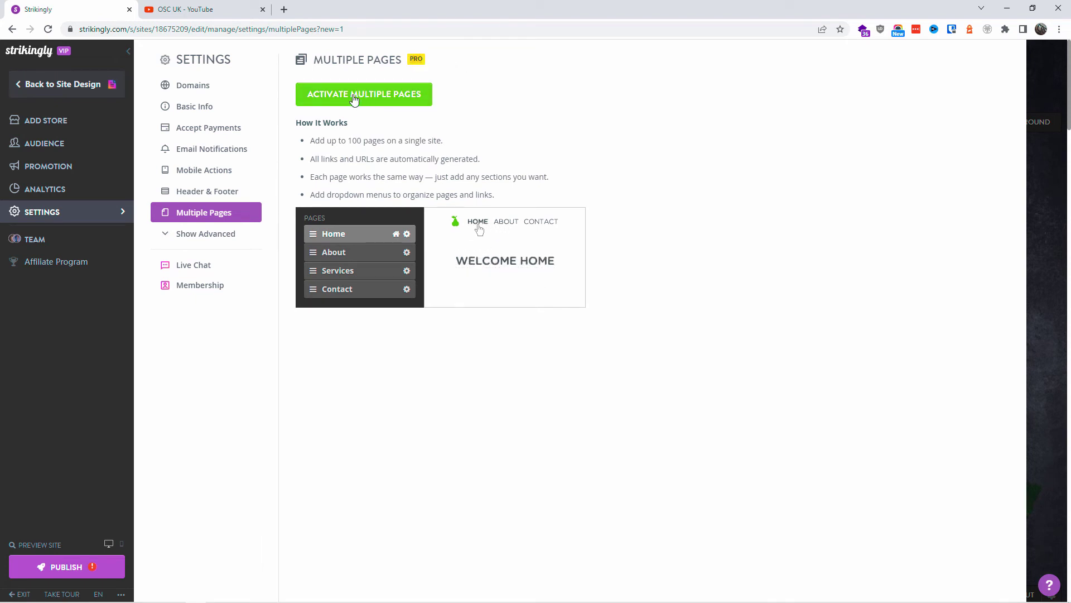
pyautogui.click(218, 233)
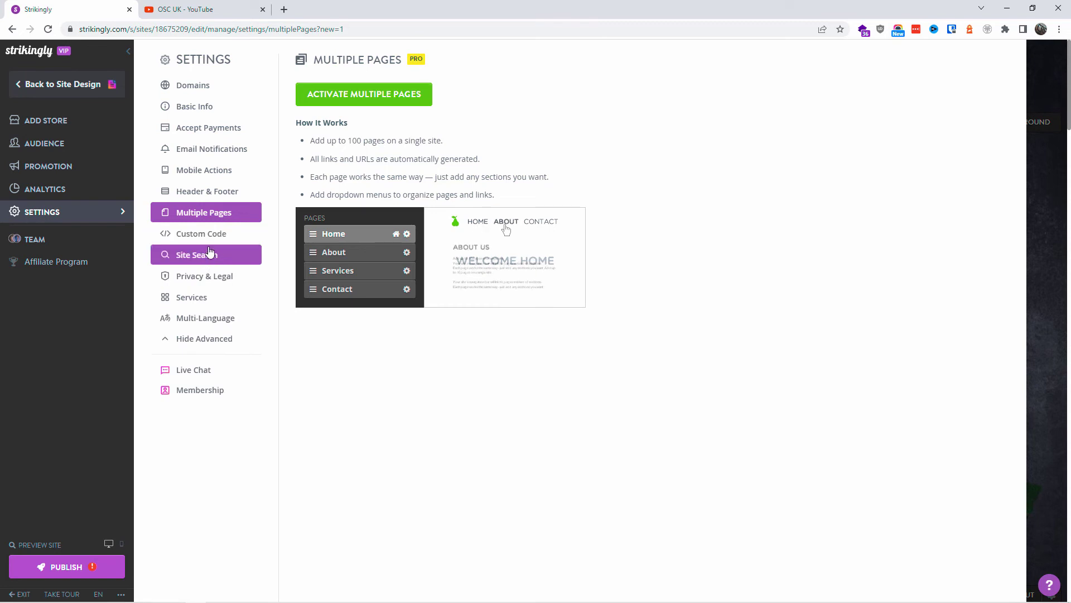
pyautogui.click(212, 239)
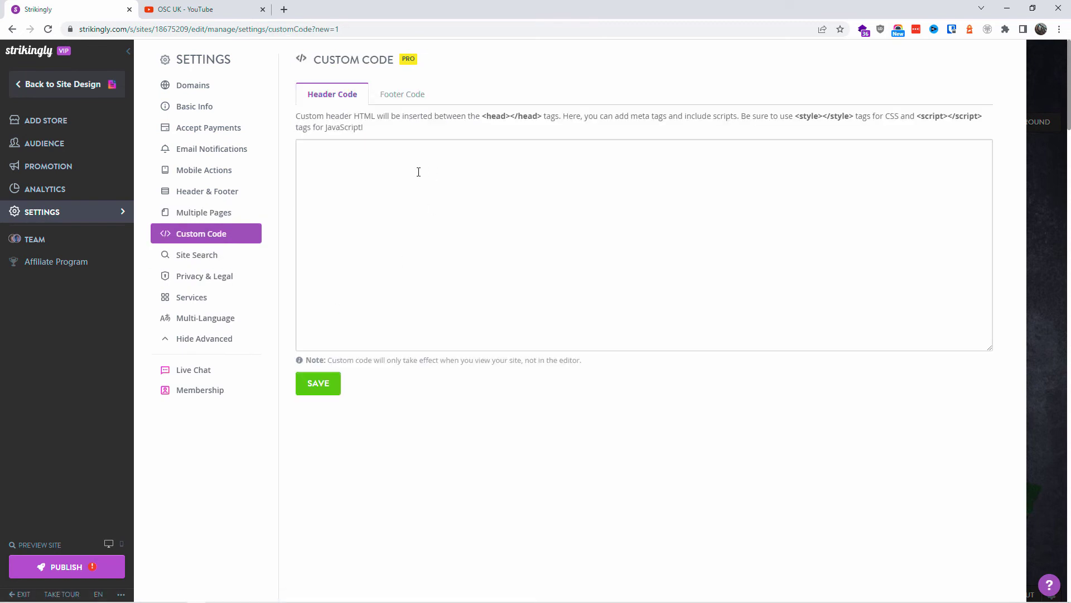
pyautogui.click(474, 263)
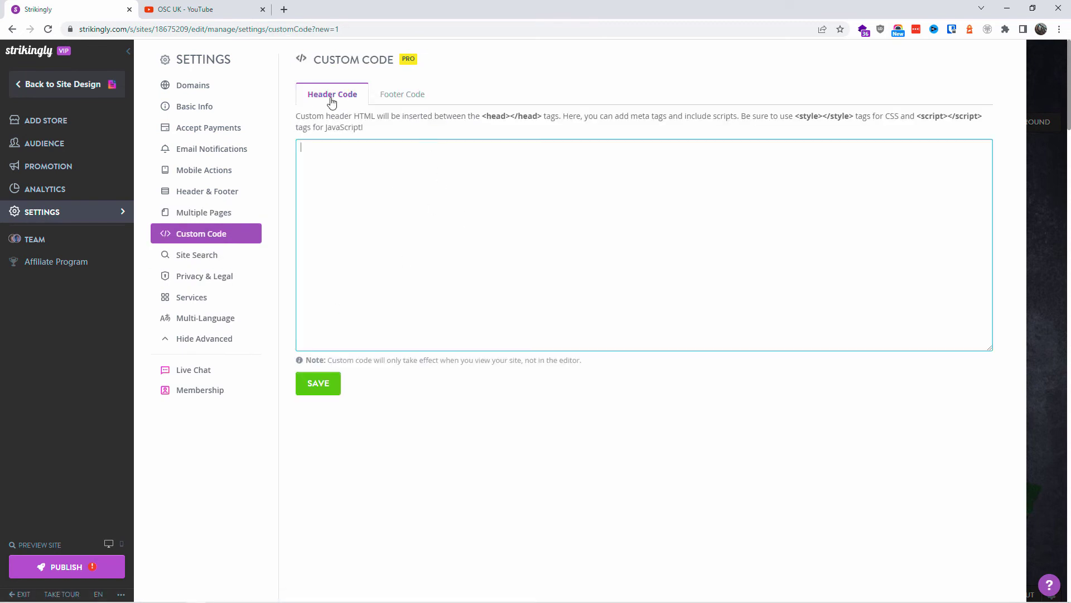
pyautogui.moveTo(880, 118); pyautogui.dragTo(907, 121)
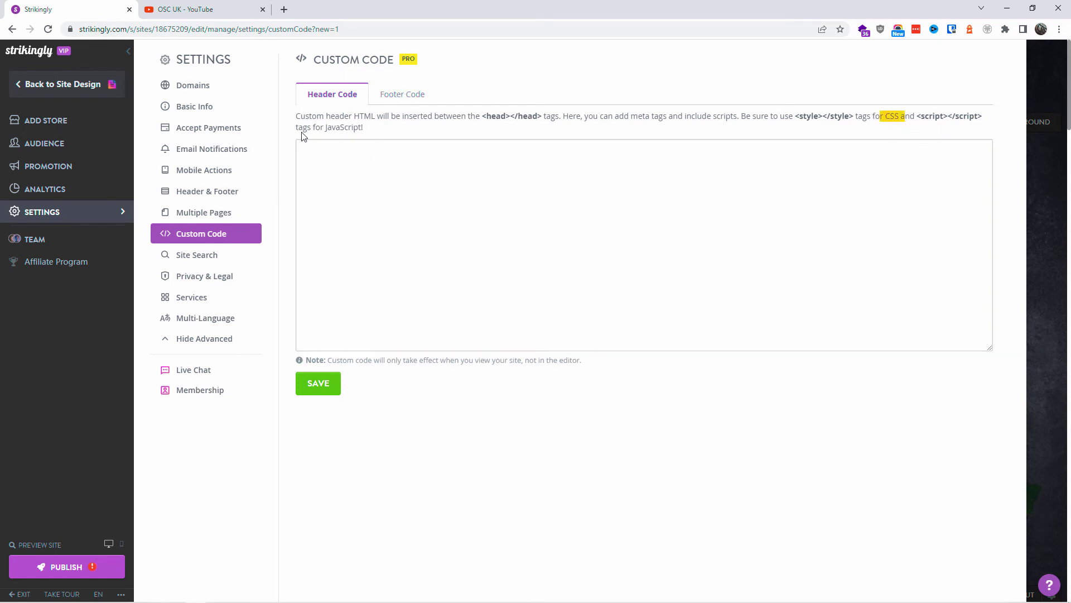
pyautogui.click(402, 94)
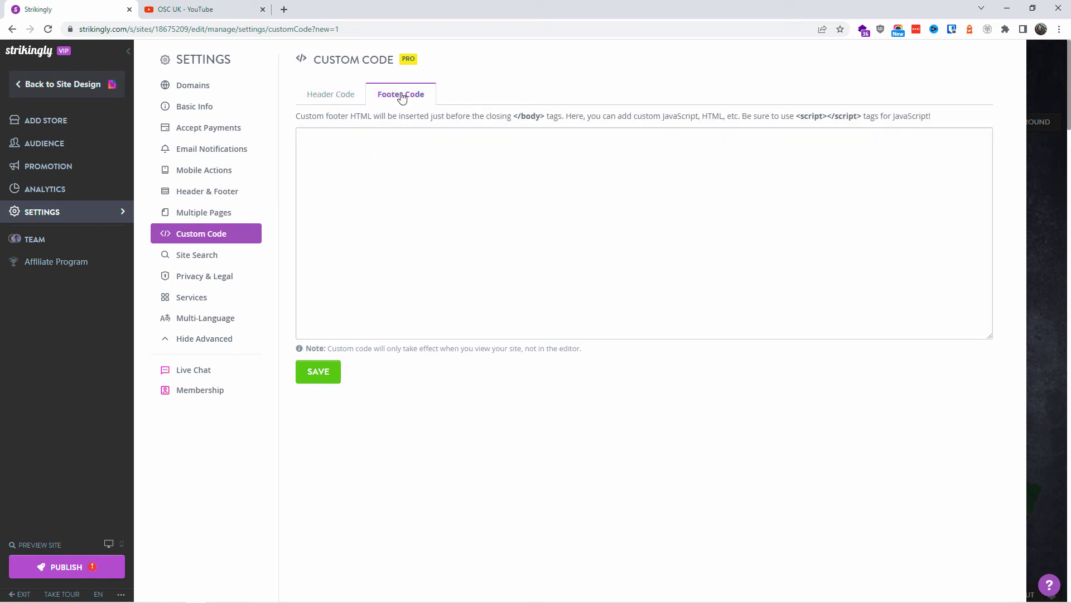
# Step: Open the site search settings and try toggling Enable Site Search
pyautogui.click(254, 255)
pyautogui.click(301, 142)
pyautogui.click(301, 143)
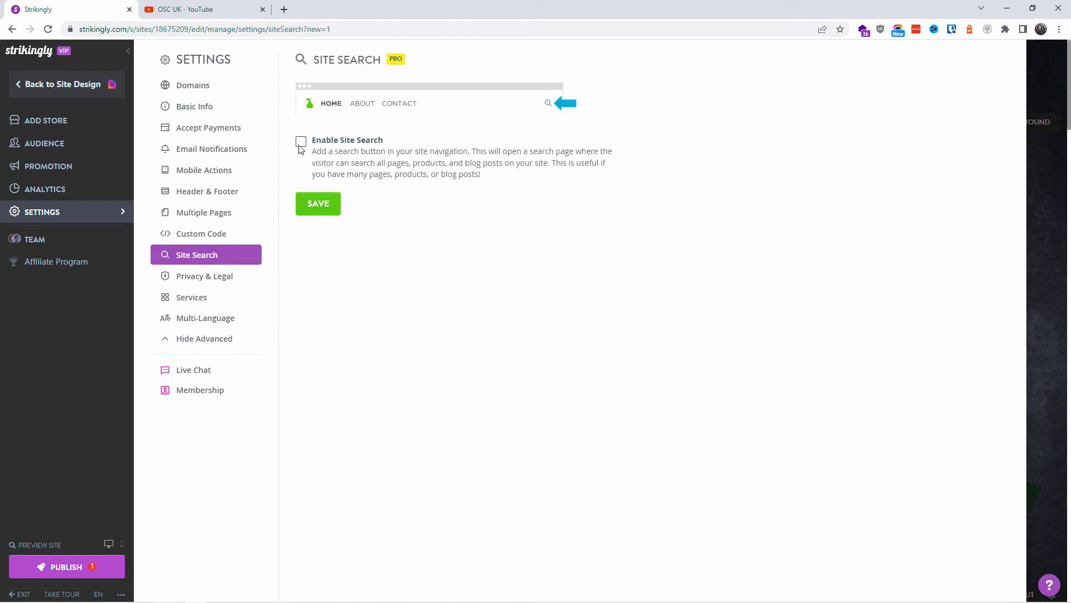
# Step: In the privacy and legal settings, enable Terms & Conditions and Privacy Policy, and enter "Paste your content" as the terms text
pyautogui.click(234, 276)
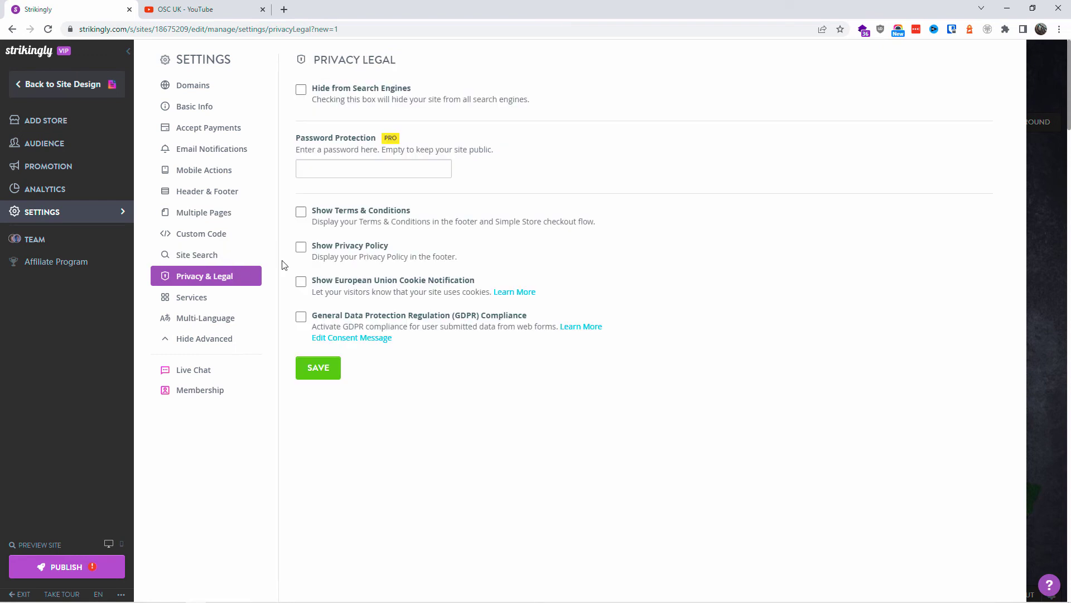
pyautogui.click(301, 90)
pyautogui.click(303, 216)
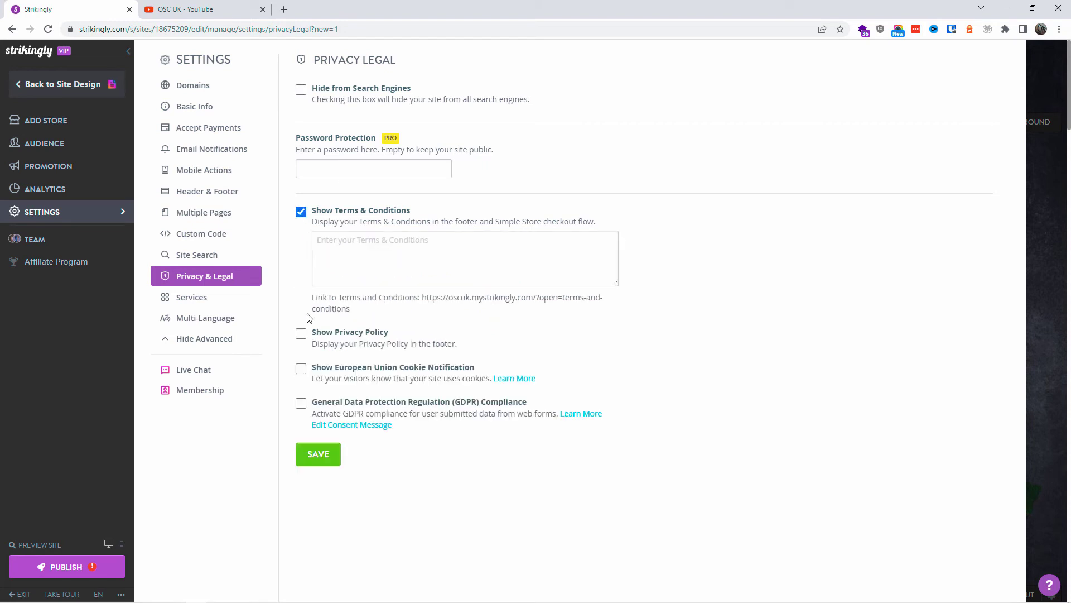
pyautogui.click(302, 334)
pyautogui.click(381, 373)
pyautogui.rightClick(381, 372)
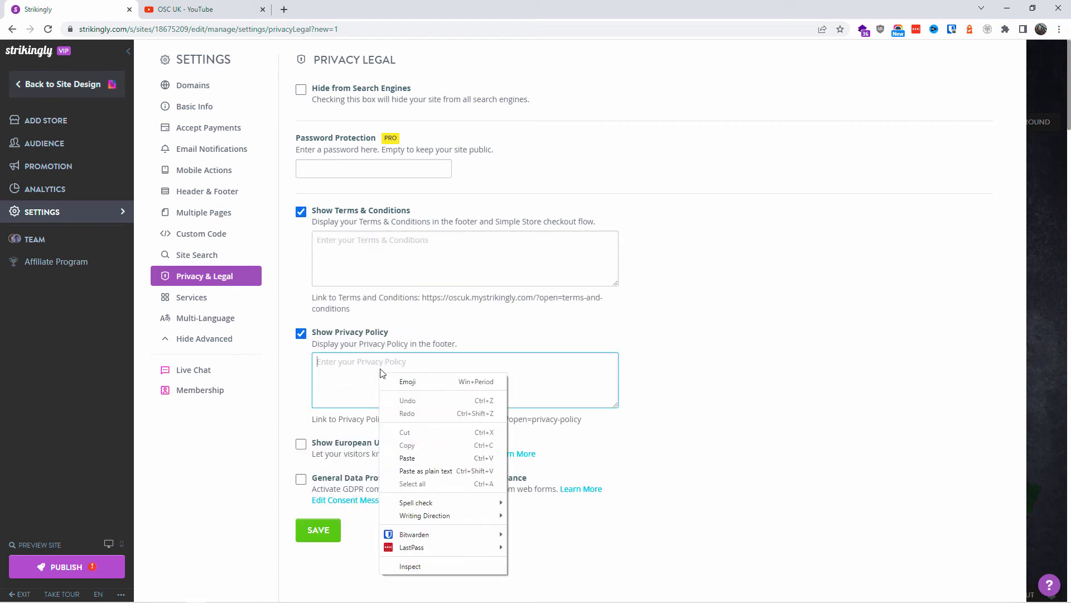
pyautogui.click(366, 262)
pyautogui.write('Paste your content')
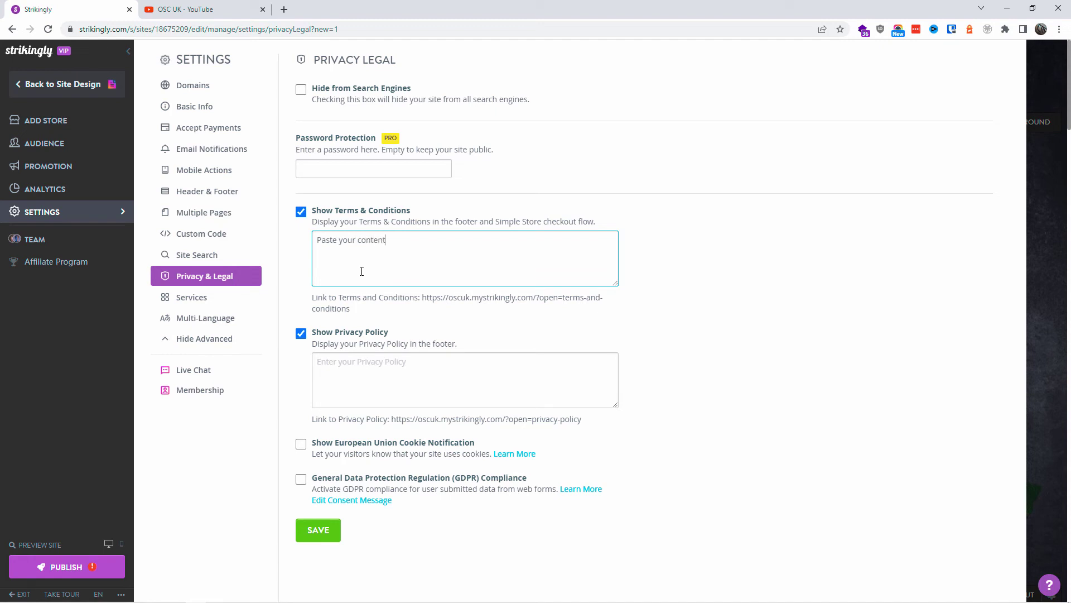
# Step: Review the Services tracking settings, open the Ads.txt & App-ads.txt setup, and dismiss its custom domain dialog
pyautogui.click(192, 297)
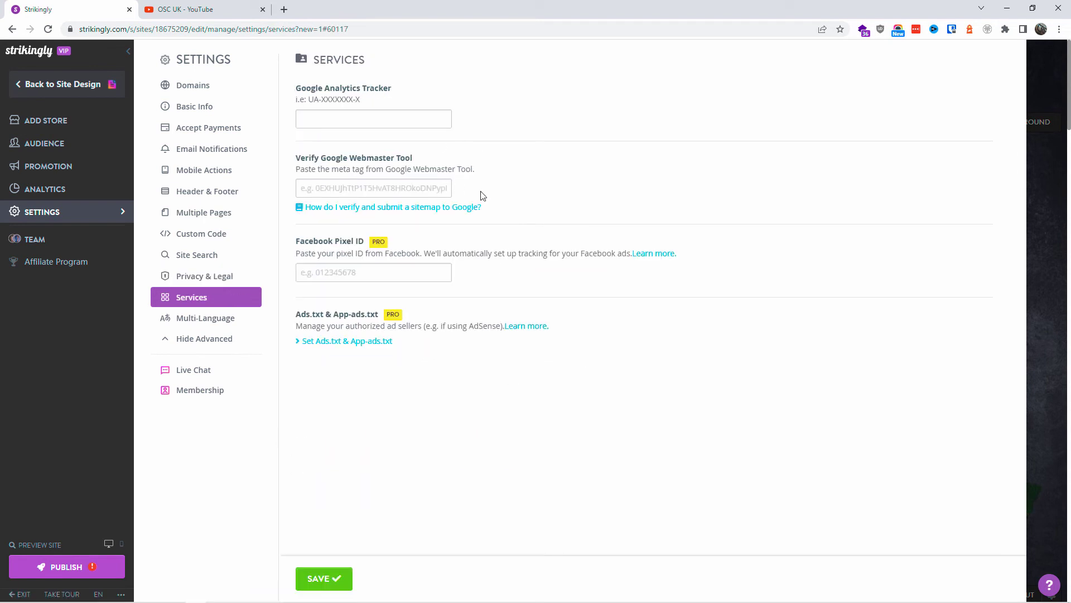
pyautogui.click(313, 342)
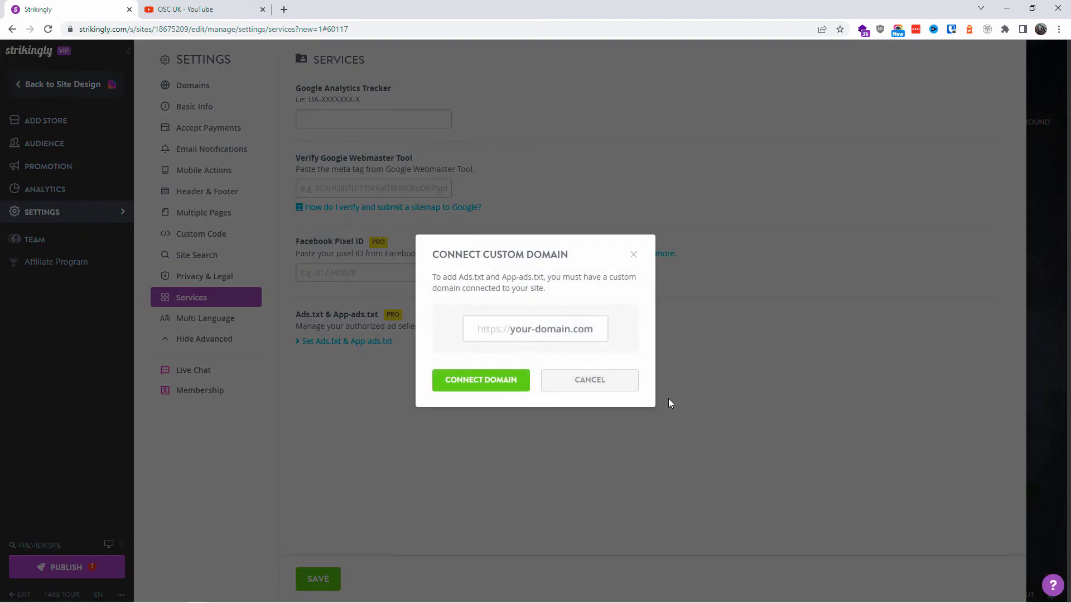
pyautogui.click(633, 255)
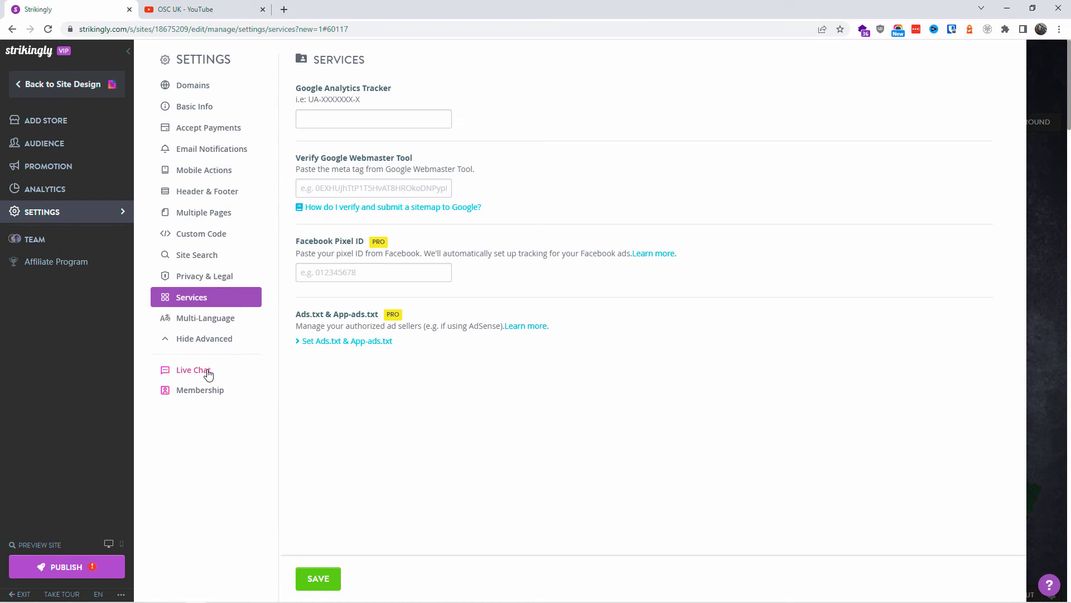
# Step: Review the membership registration options, then explore the form-response trigger for a new email automation and cancel it
pyautogui.click(200, 391)
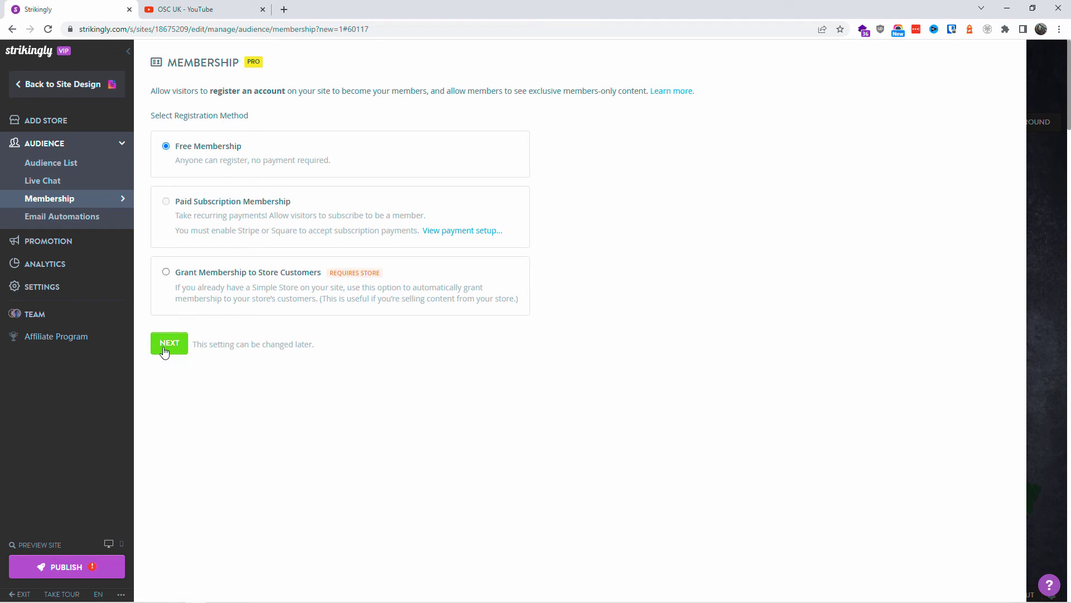
pyautogui.click(81, 219)
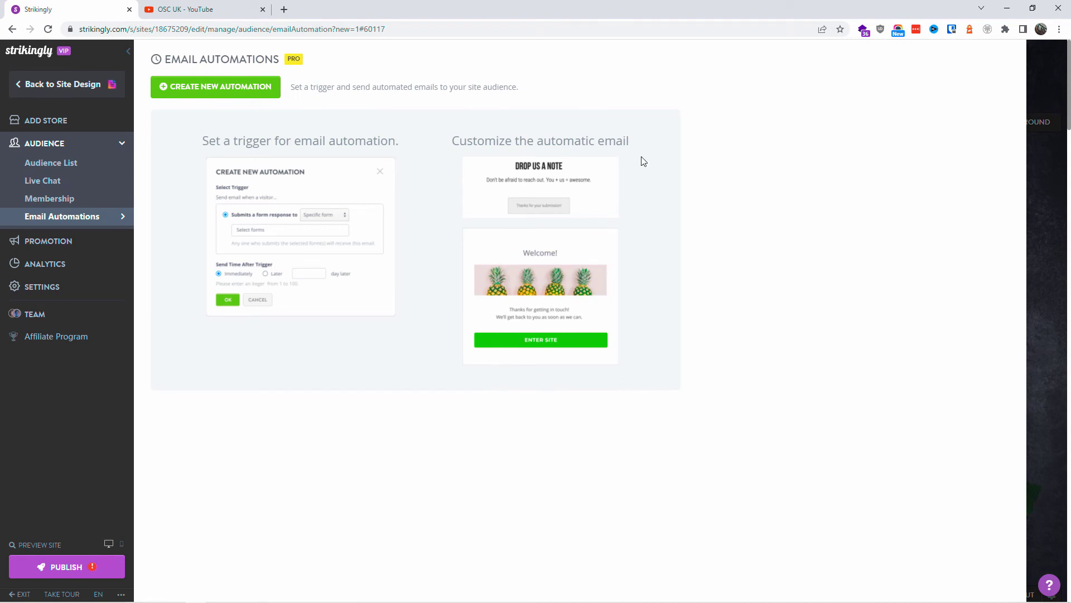
pyautogui.click(243, 86)
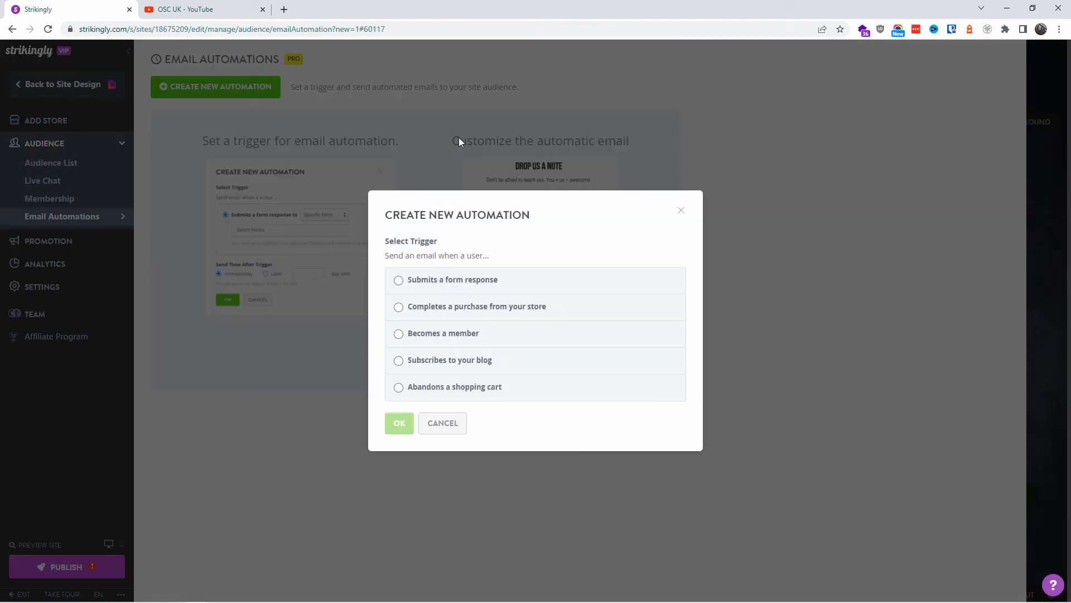
pyautogui.click(450, 282)
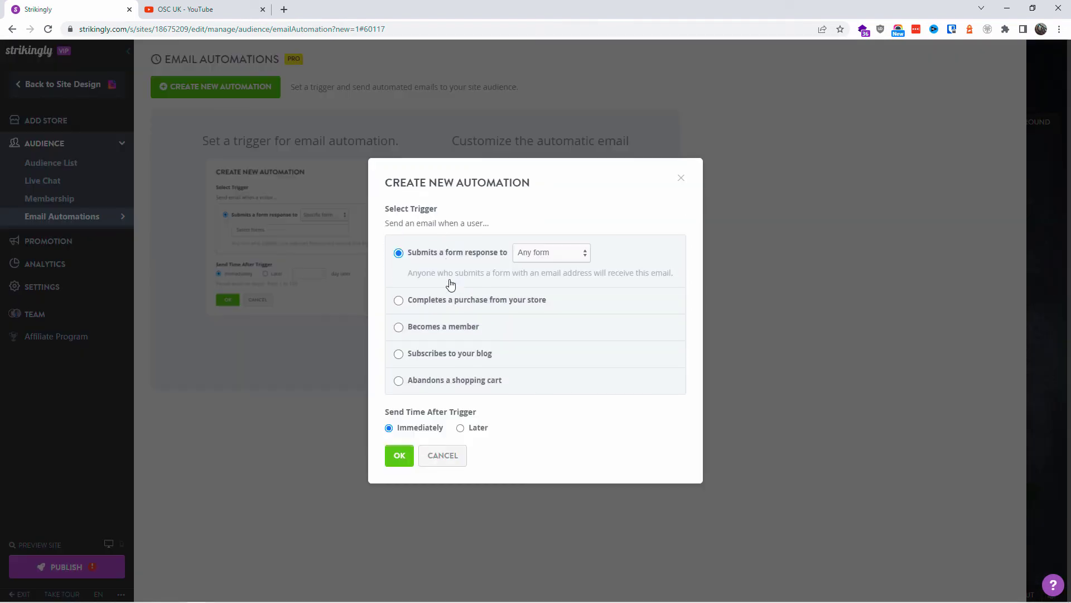
pyautogui.click(564, 258)
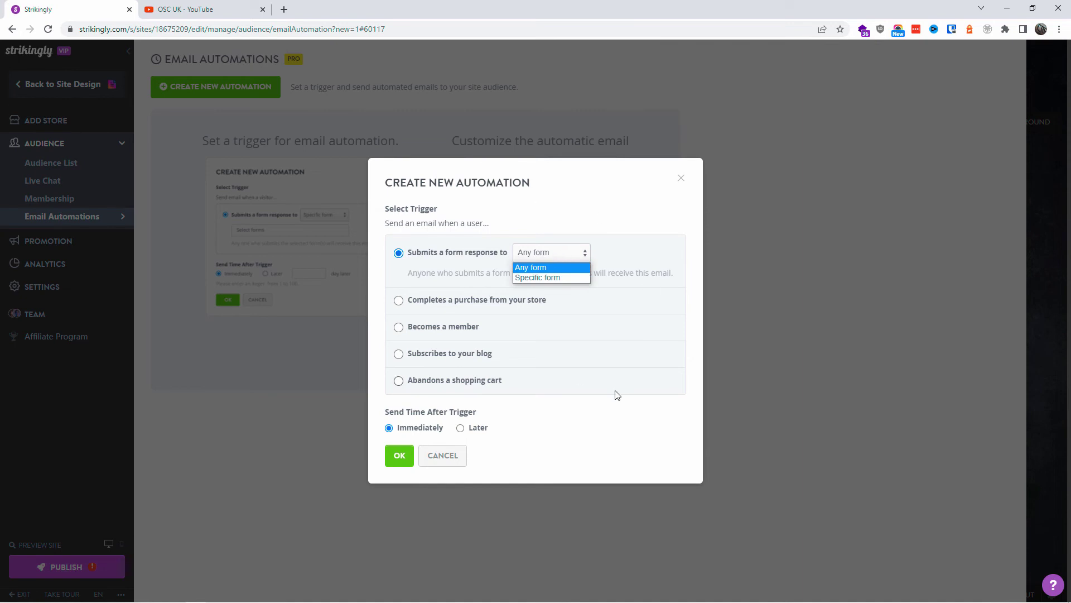
pyautogui.click(570, 416)
pyautogui.click(457, 456)
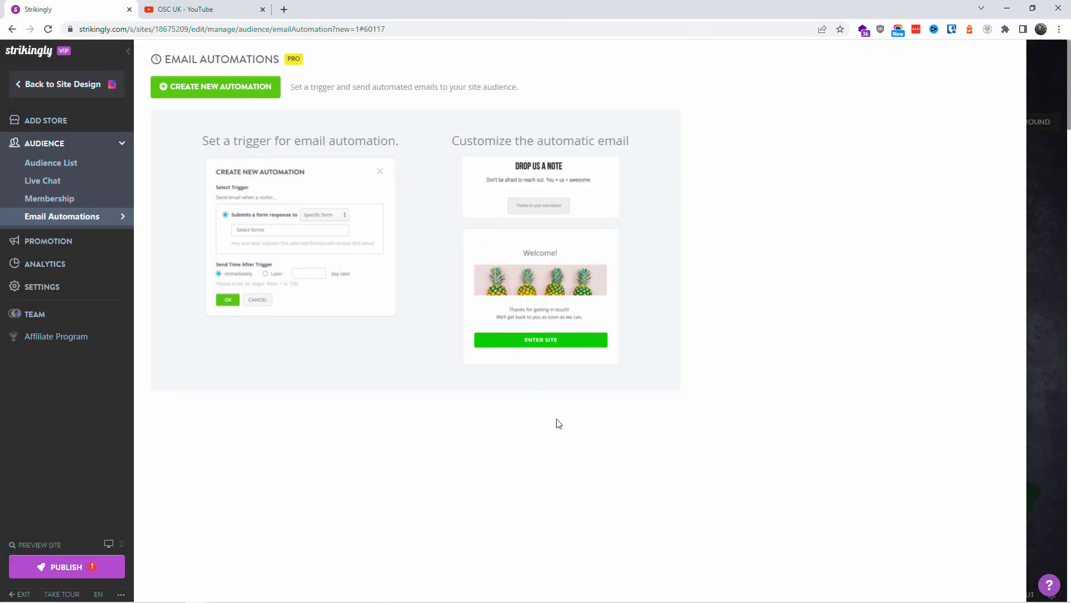
# Step: Review the Pop-Ups, Newsletters, SEO Checklist and Analytics pages, and view and dismiss the offer to add a store section
pyautogui.click(84, 242)
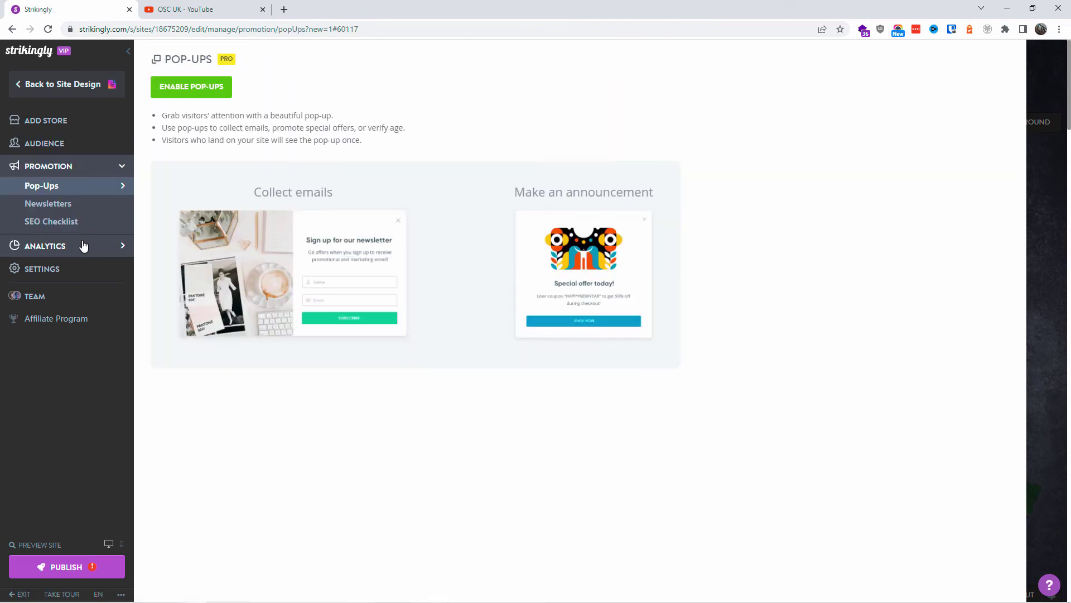
pyautogui.click(56, 206)
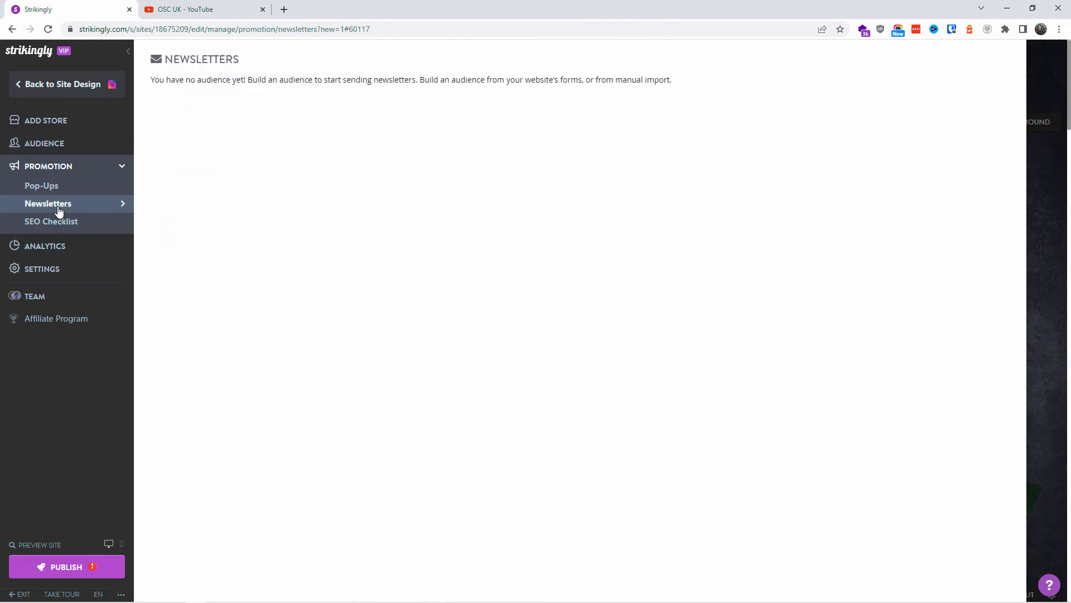
pyautogui.click(52, 223)
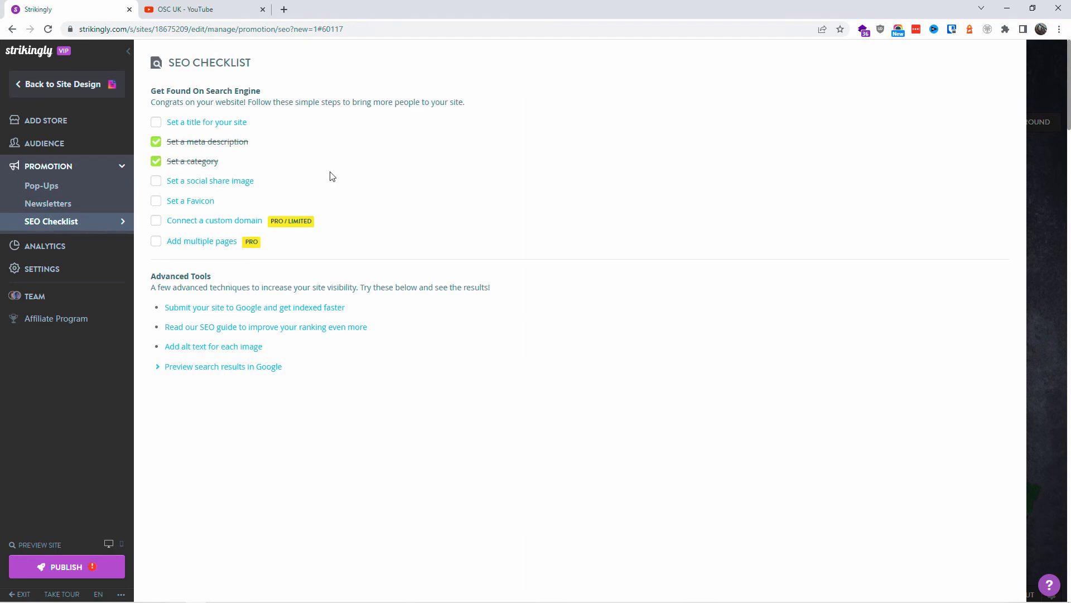
pyautogui.click(86, 244)
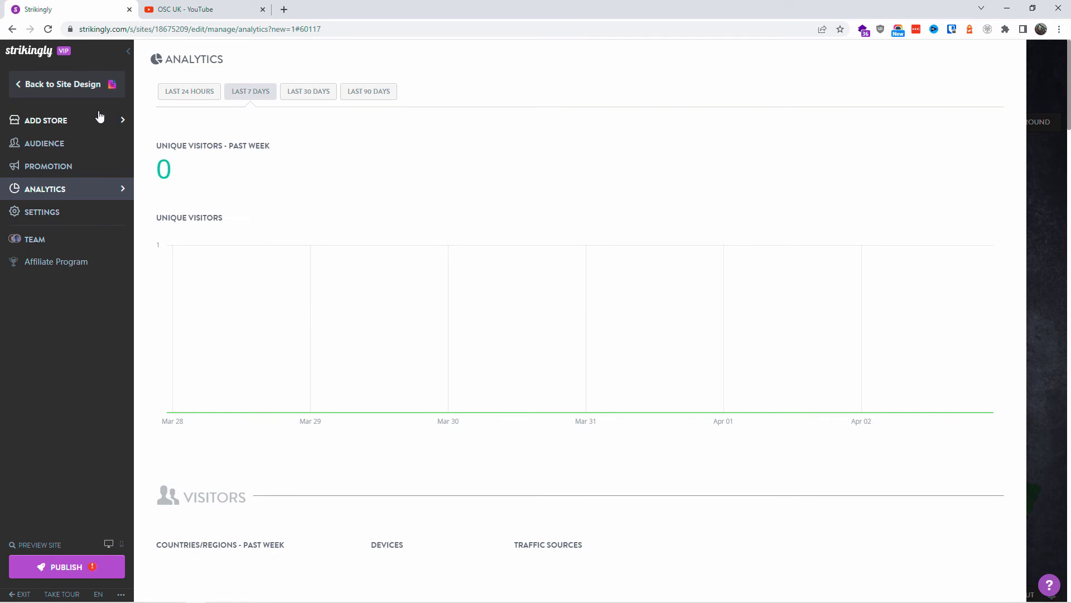
pyautogui.click(61, 123)
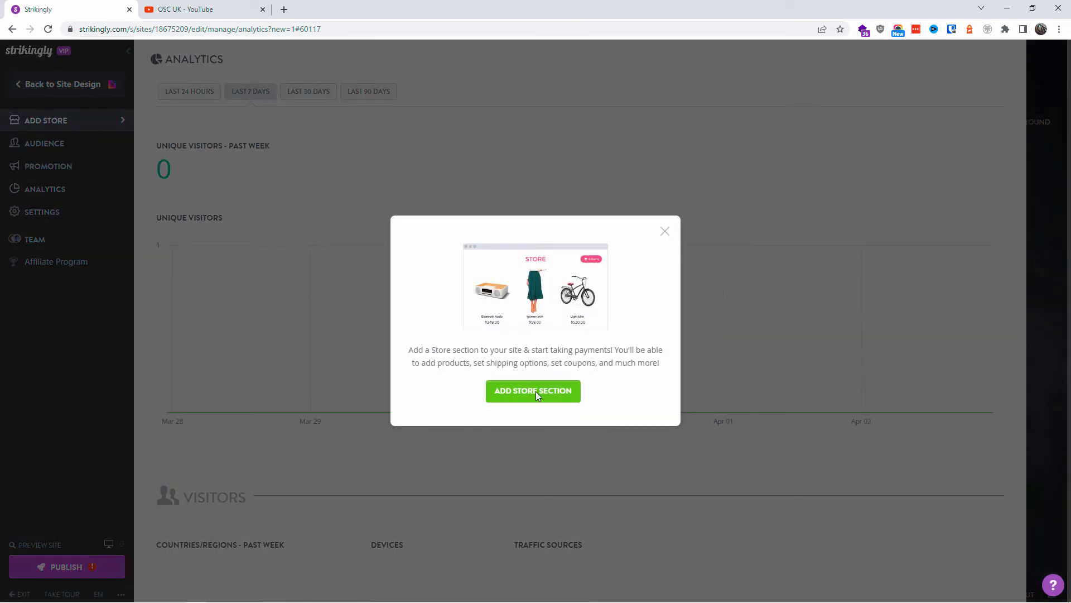
pyautogui.click(665, 231)
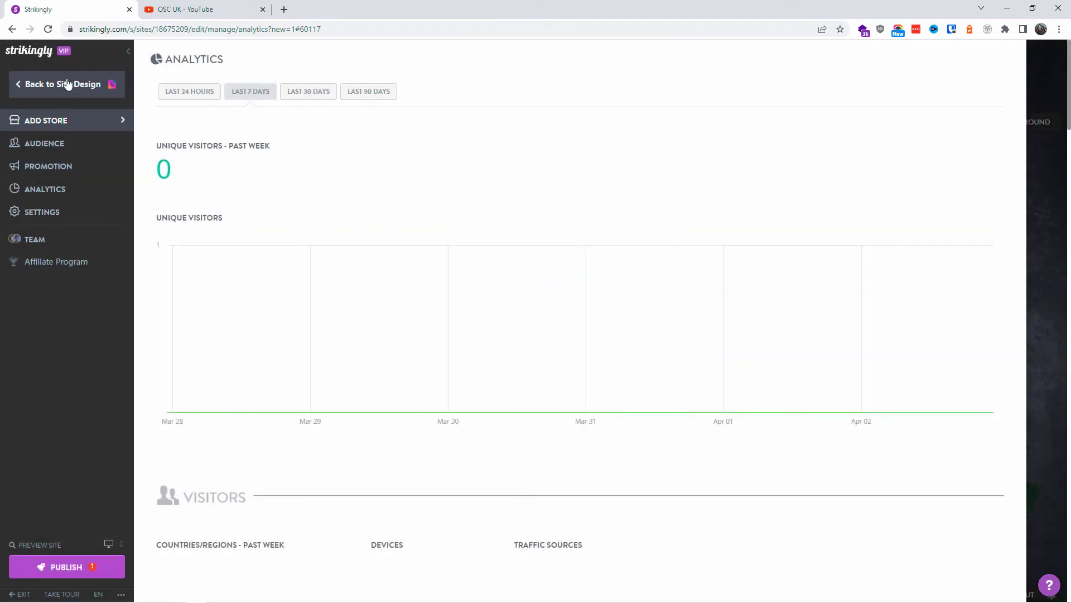
# Step: Return to the site design and replace the site title in the header with "Italian Food"
pyautogui.click(100, 83)
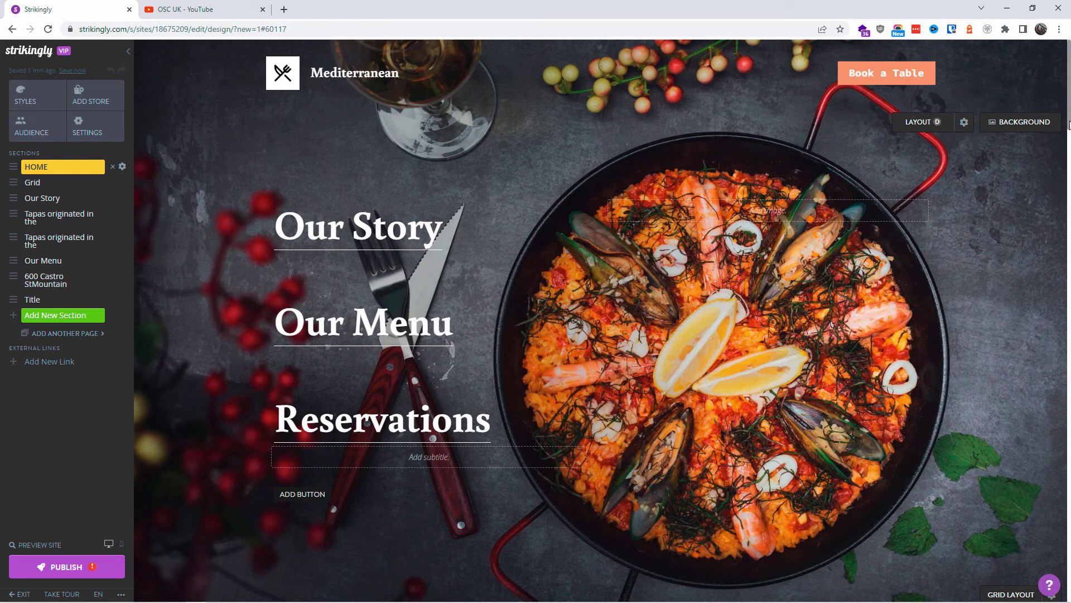
pyautogui.scroll(-10, 1035, 265)
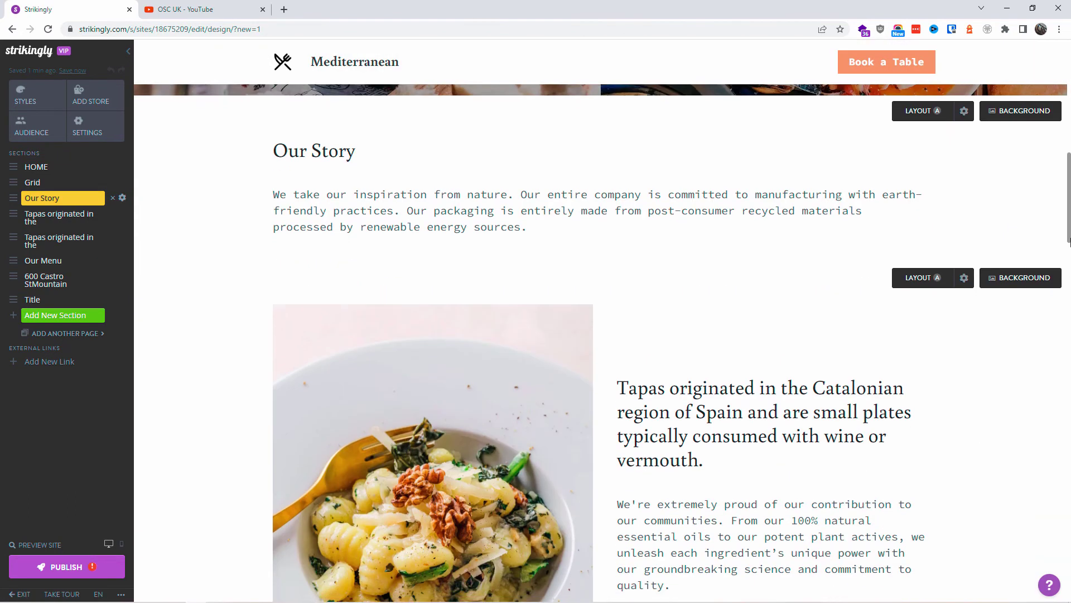
pyautogui.scroll(10, 937, 289)
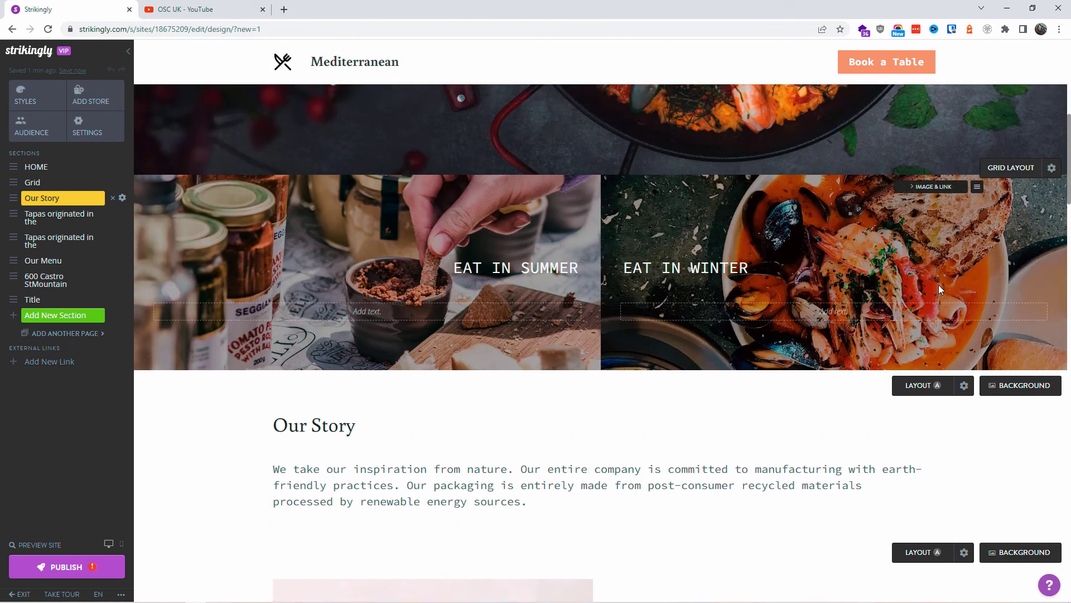
pyautogui.scroll(1, 939, 286)
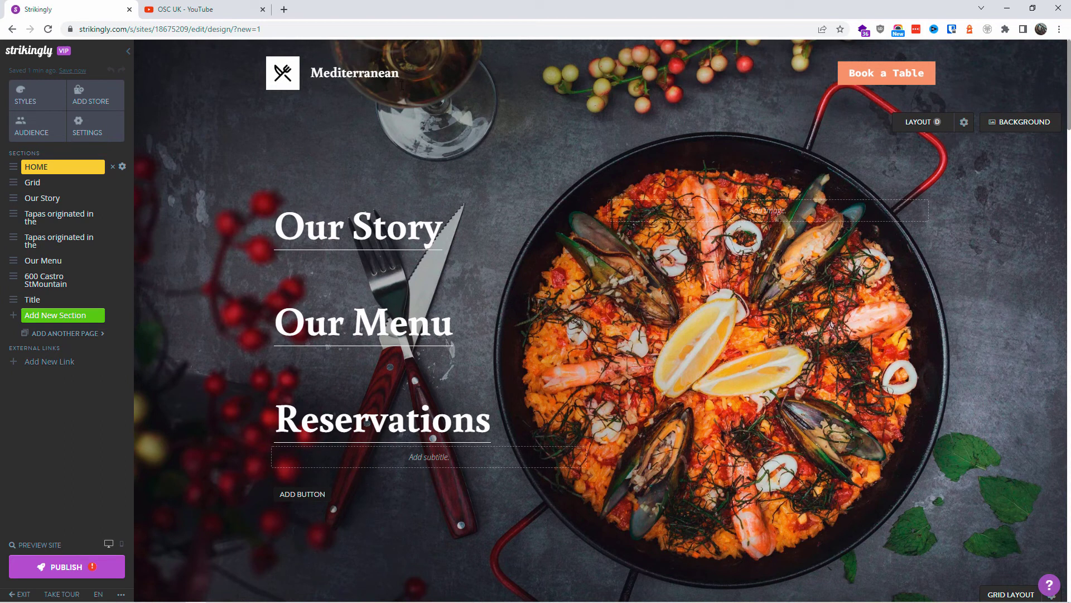
pyautogui.doubleClick(383, 75)
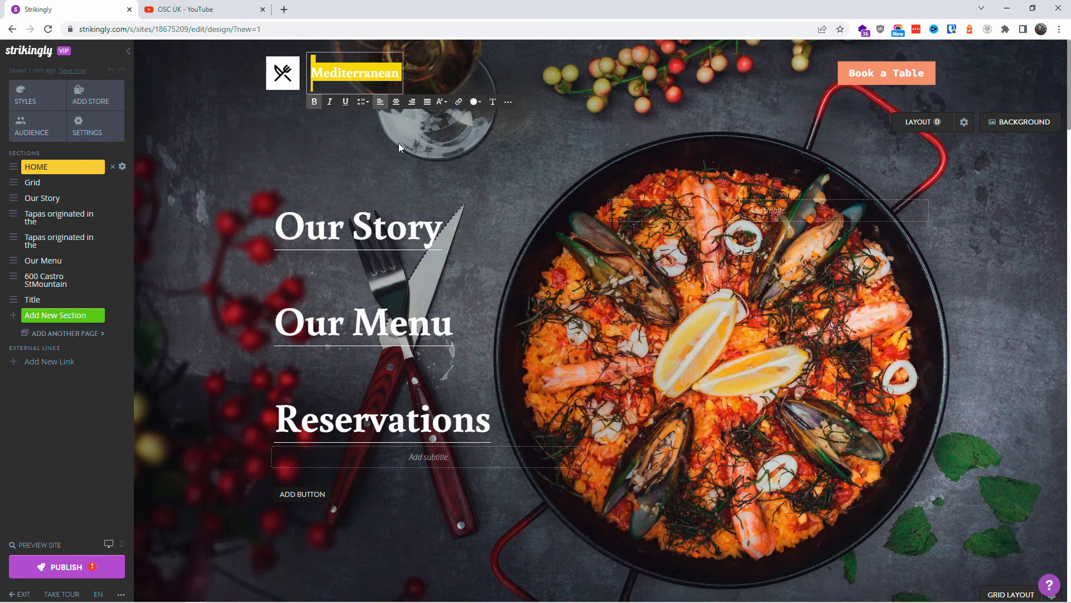
pyautogui.write('Ita')
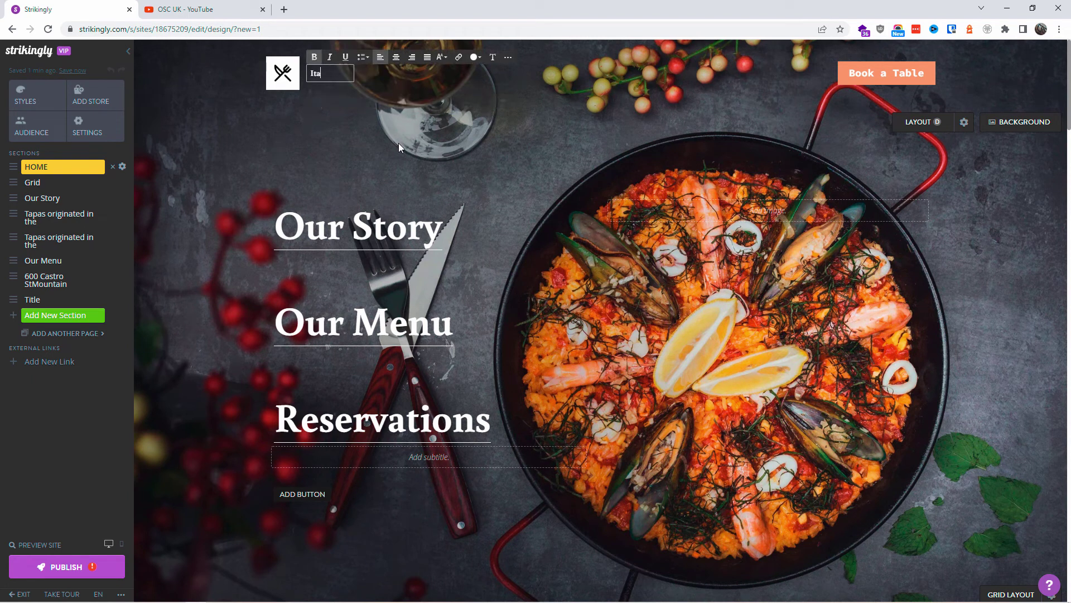
pyautogui.write('lian Food')
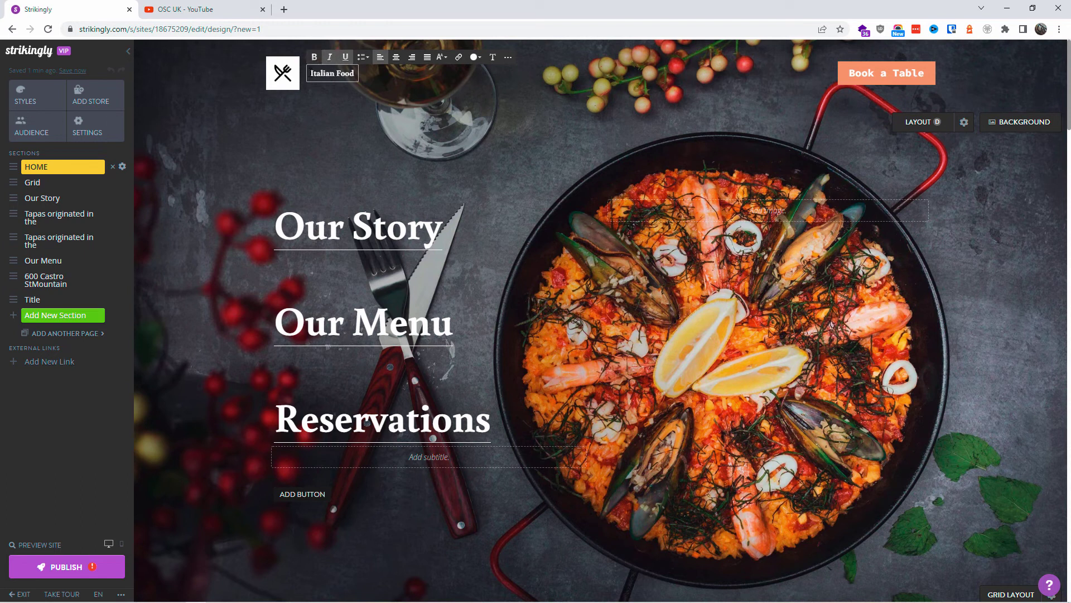
# Step: Try Heading 1 on the site title, then set its text style to Heading 2
pyautogui.click(349, 78)
pyautogui.press('Escape')
pyautogui.click(311, 70)
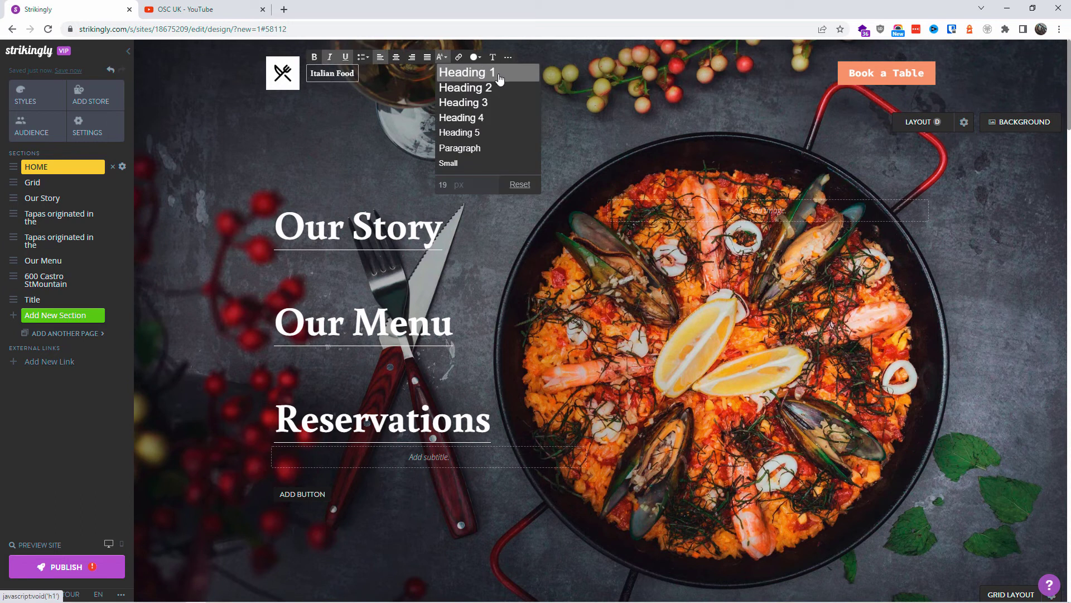
pyautogui.click(491, 76)
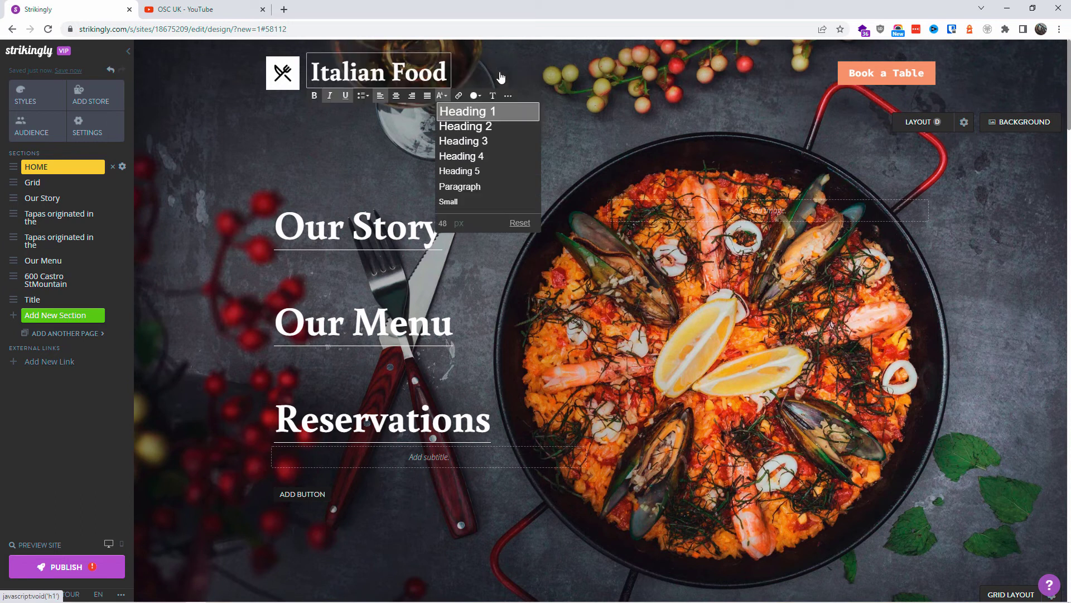
pyautogui.click(478, 127)
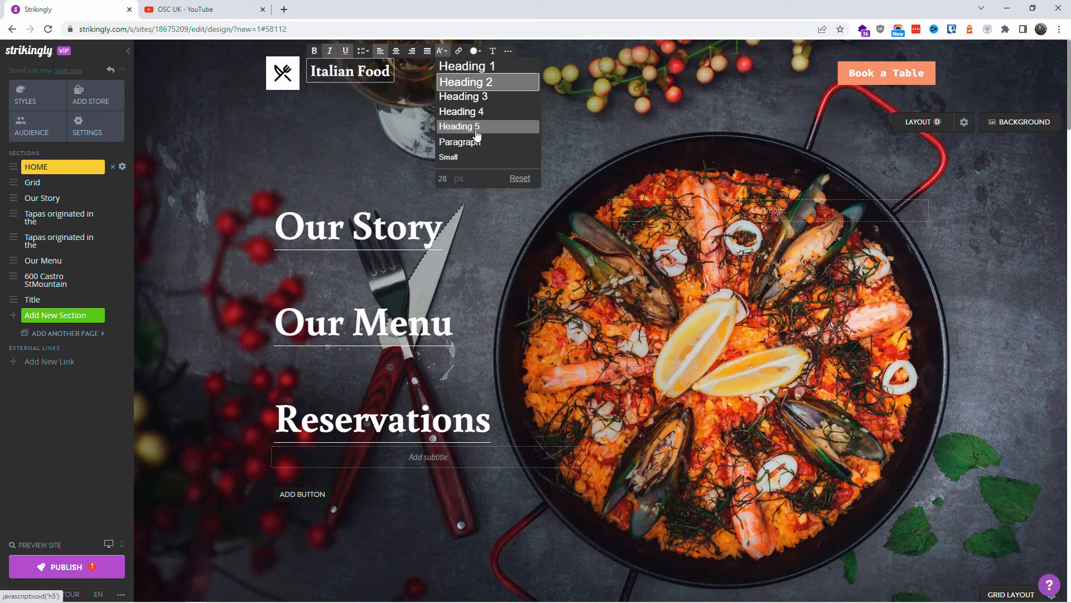
pyautogui.click(500, 123)
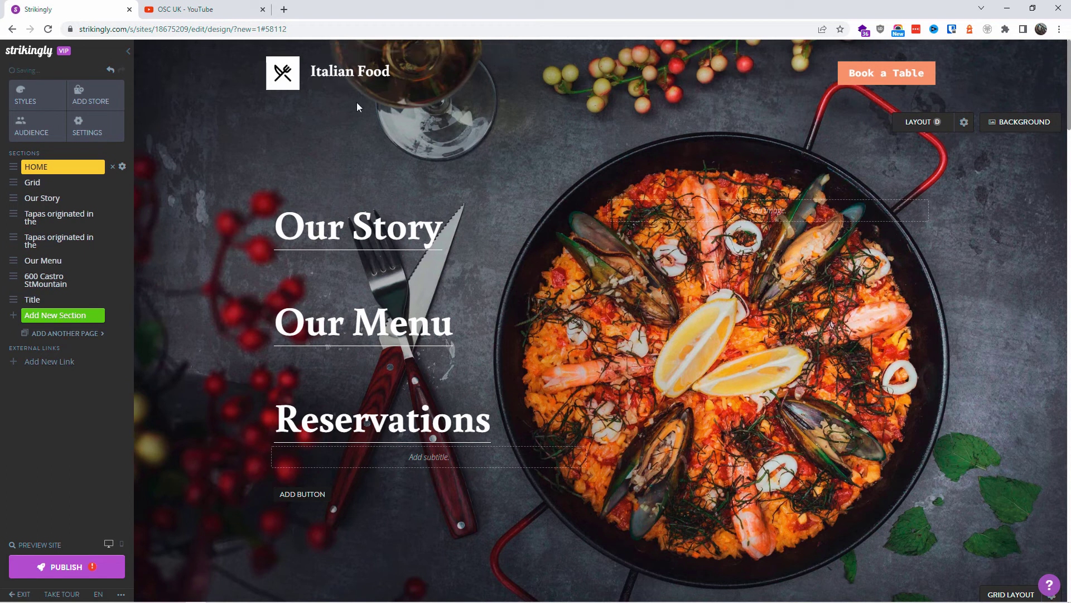
# Step: Change the header button's text from "Book a Table" to "Reservation" and save it
pyautogui.click(891, 77)
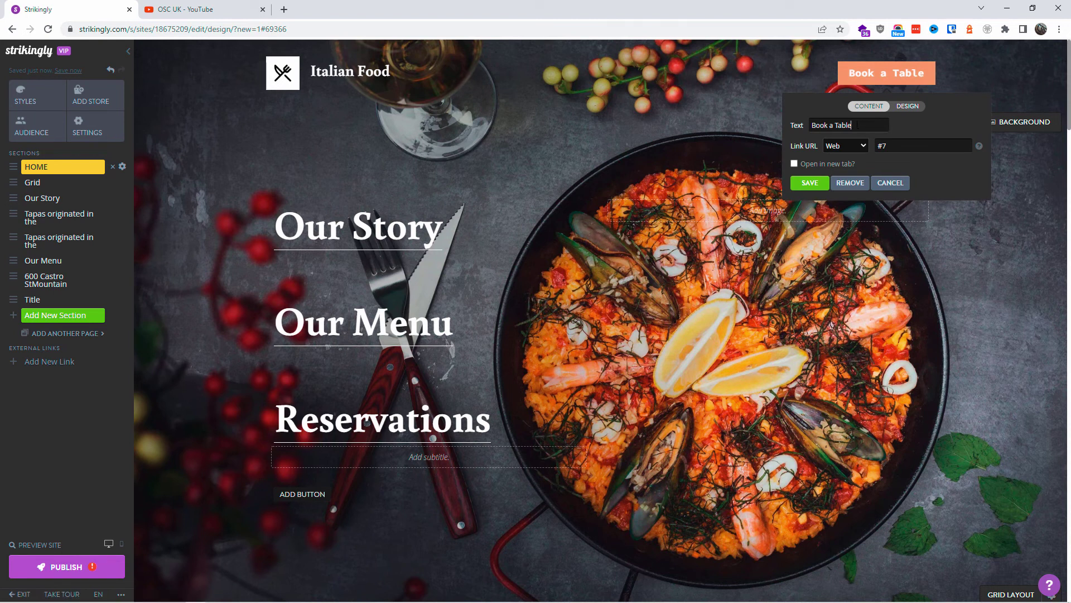
pyautogui.press('BackSpace')
pyautogui.write('Reservation')
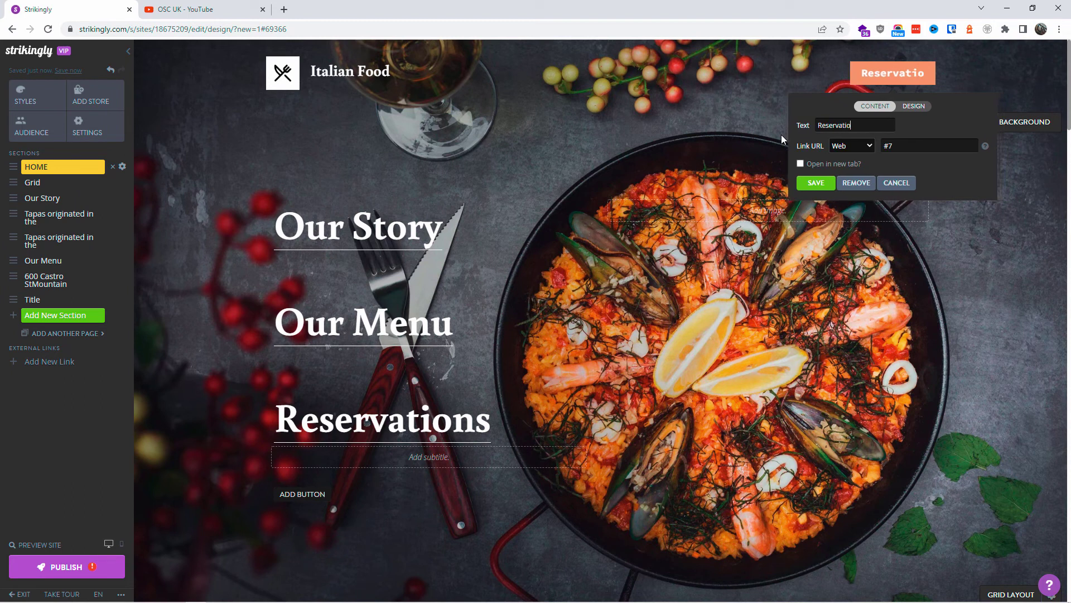
pyautogui.click(812, 182)
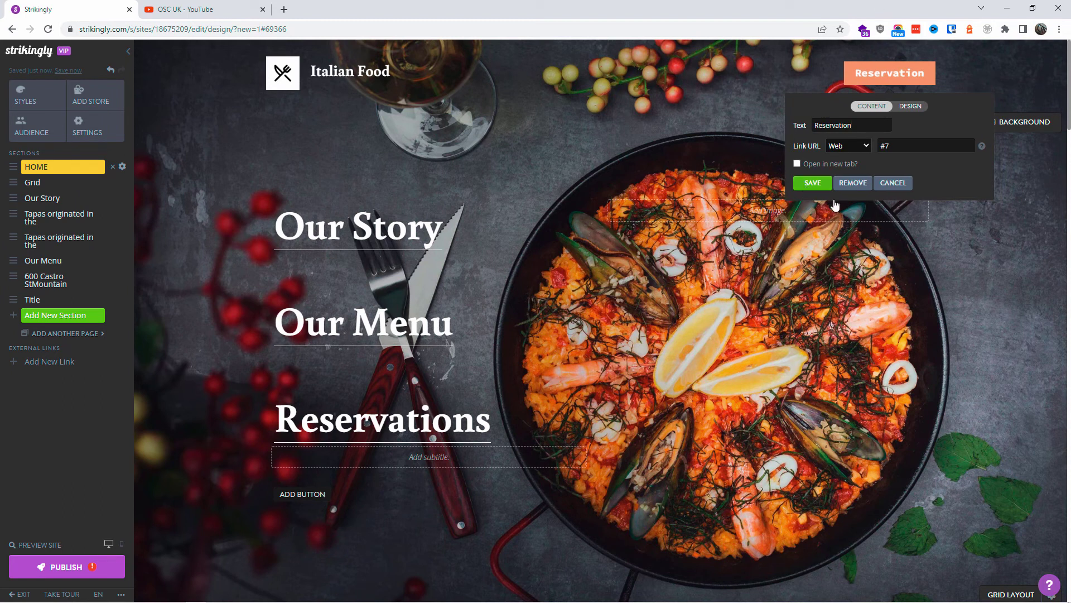
# Step: Examine the link type options for the Reservation button and close its settings without saving
pyautogui.click(891, 75)
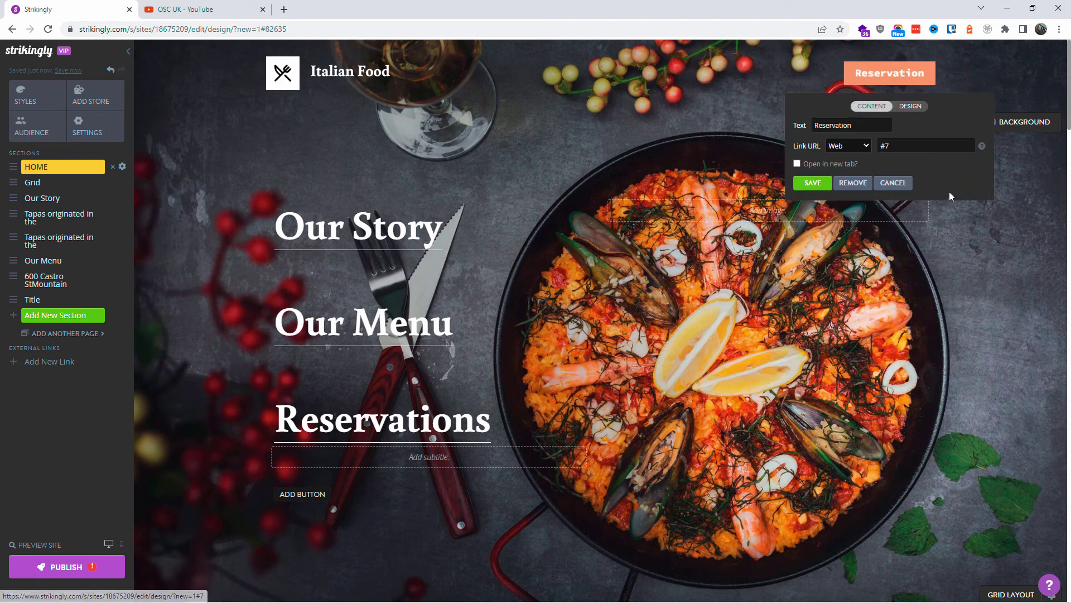
pyautogui.click(868, 148)
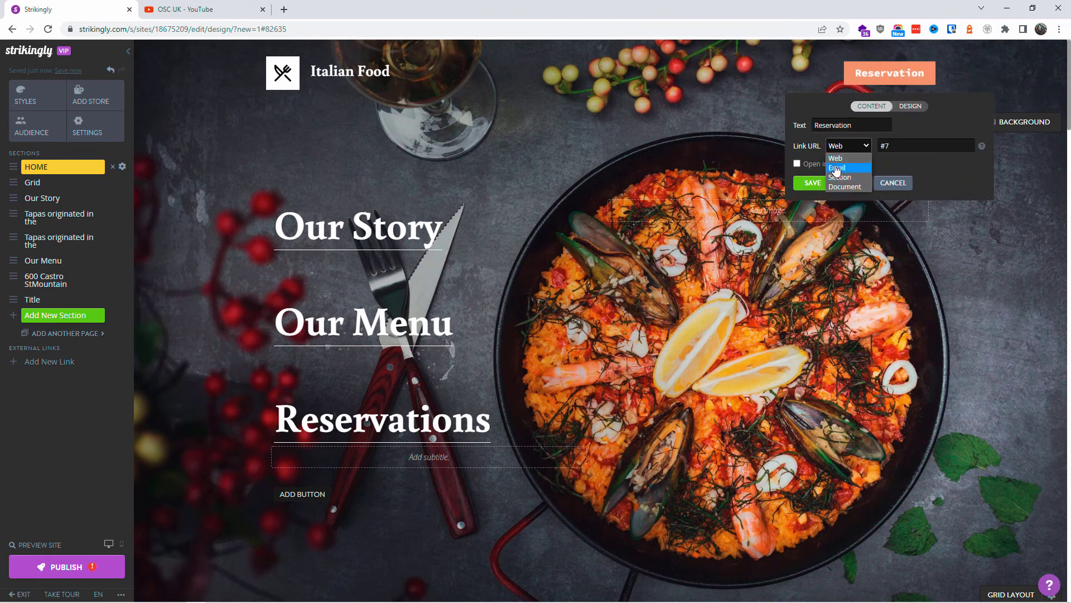
pyautogui.click(833, 160)
pyautogui.click(894, 183)
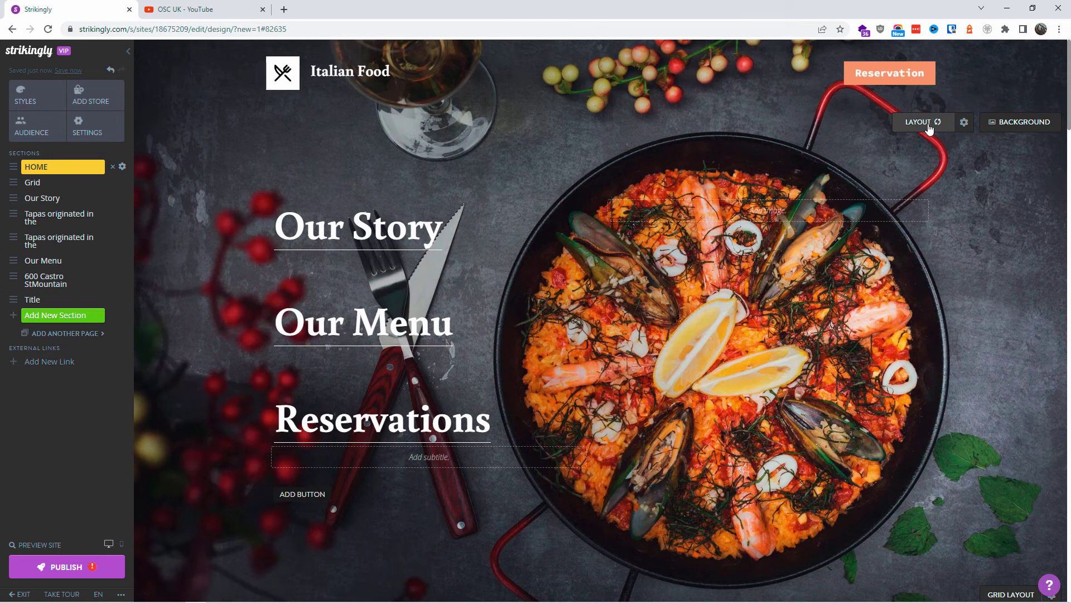
# Step: Try the App Store and Sign Up options in the Home section's layout settings and return to Button
pyautogui.click(965, 123)
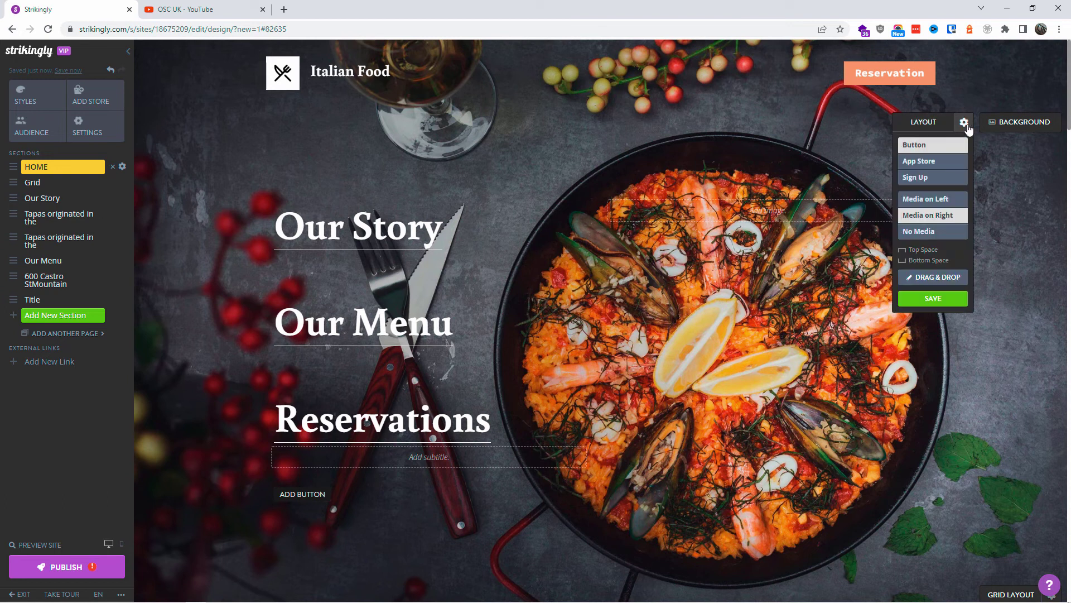
pyautogui.click(922, 163)
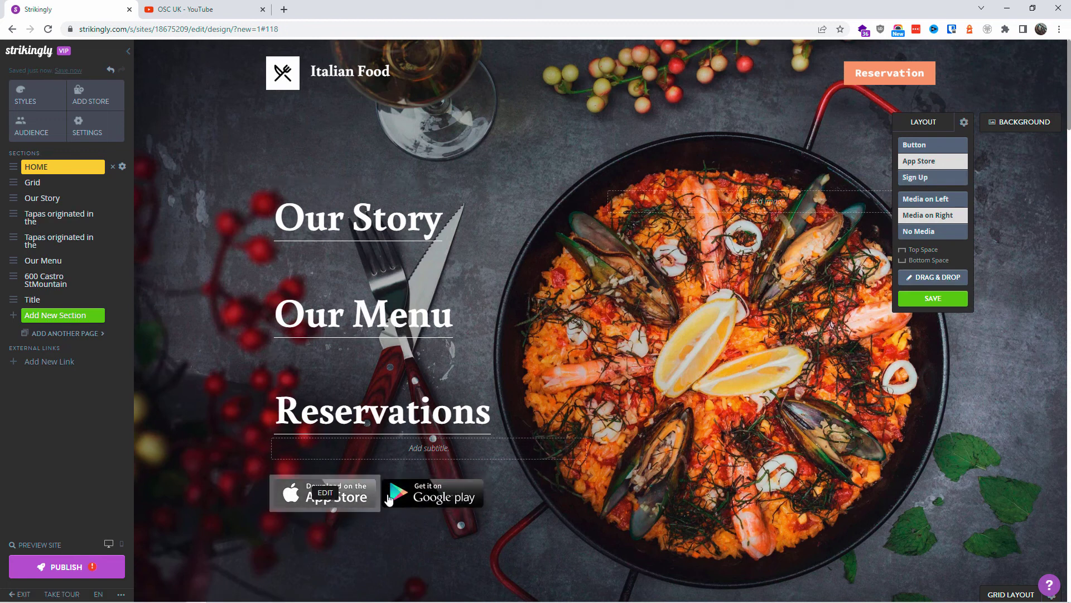
pyautogui.click(935, 178)
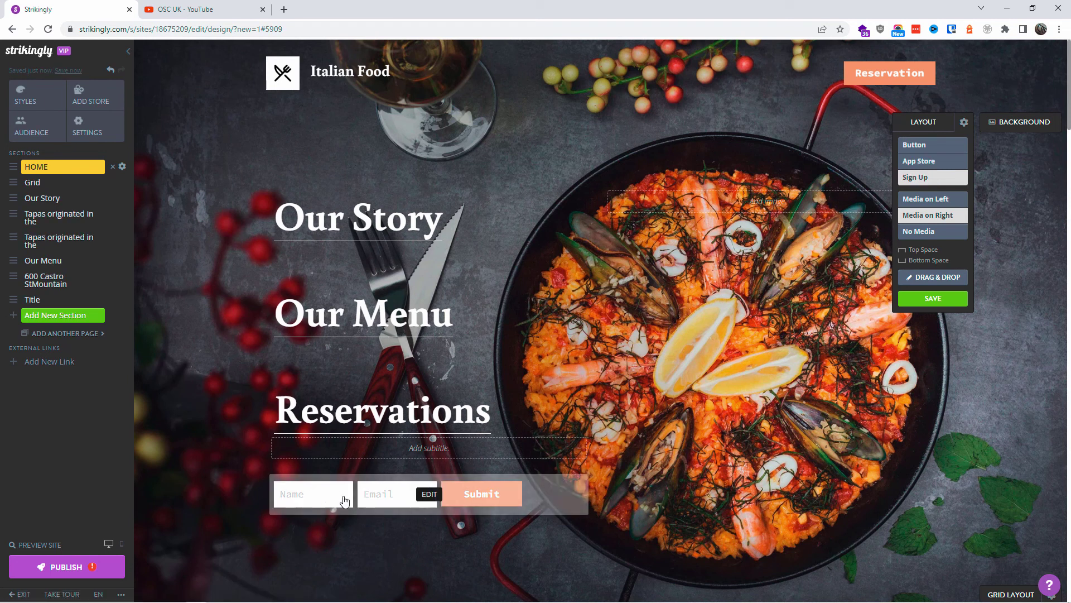
pyautogui.click(932, 145)
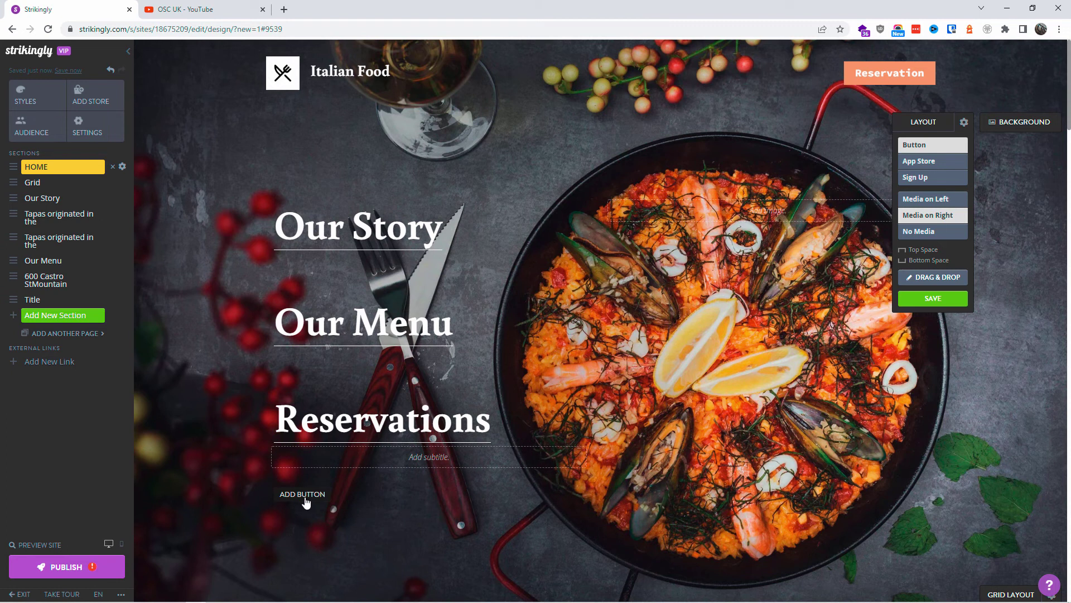
# Step: Try the Media on Left and No Media arrangements for the Home section and restore Media on Right
pyautogui.click(942, 199)
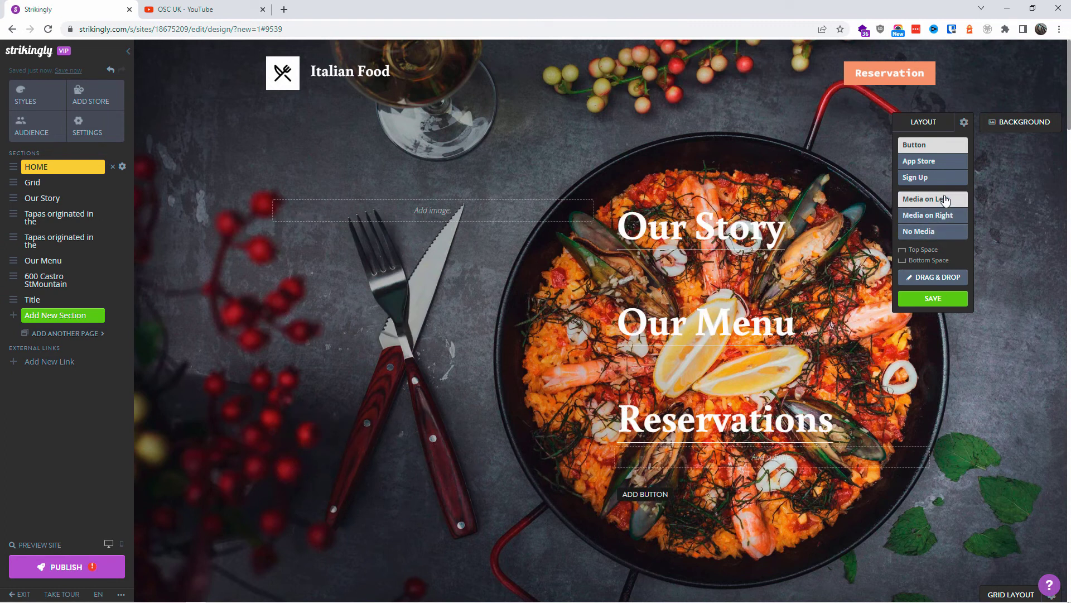
pyautogui.click(929, 218)
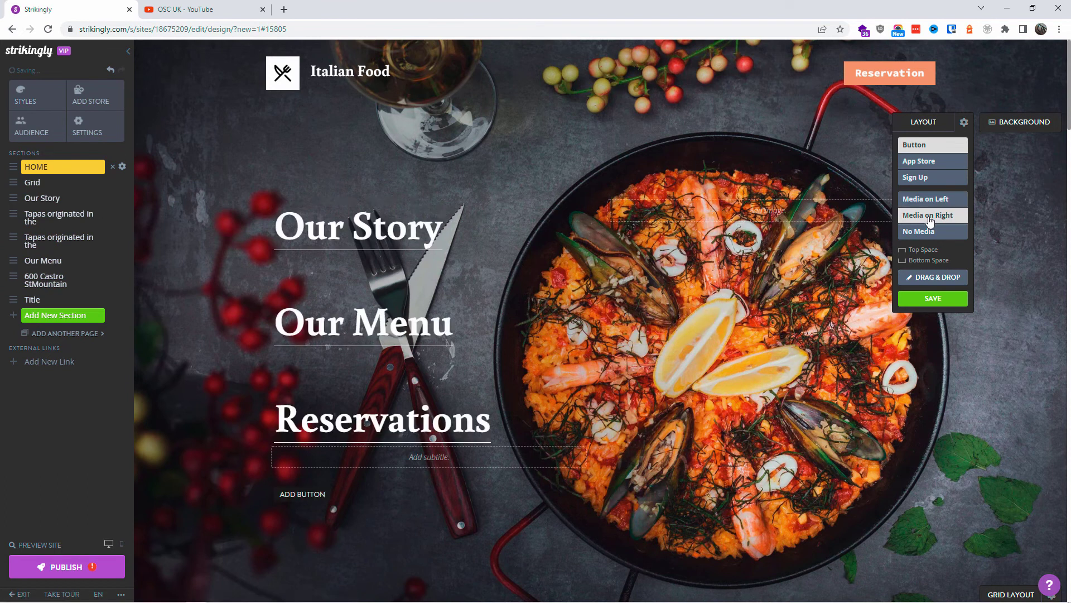
pyautogui.click(923, 231)
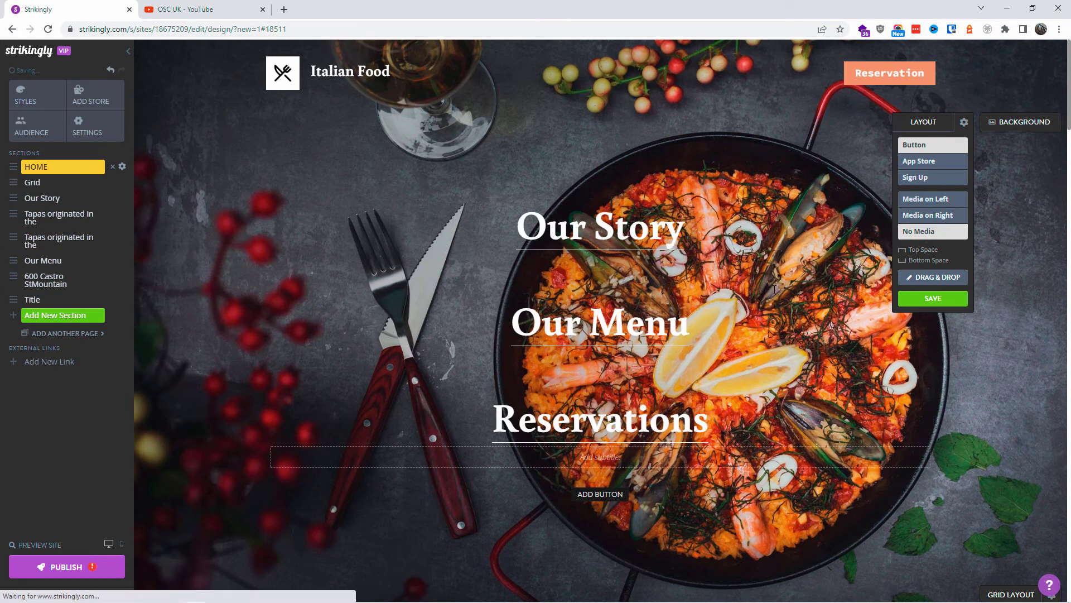
pyautogui.click(929, 199)
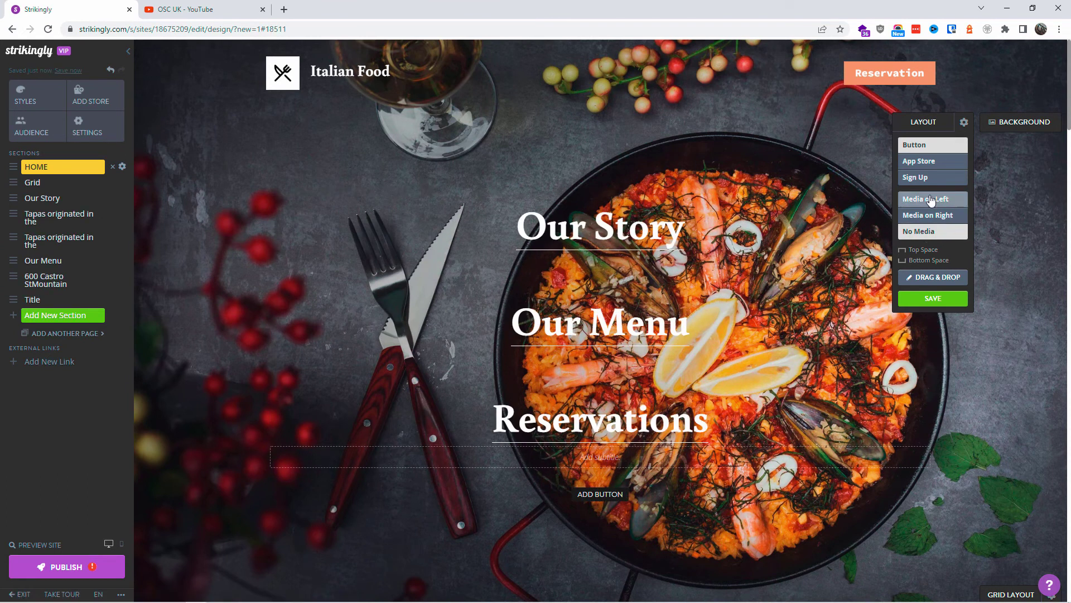
pyautogui.click(932, 215)
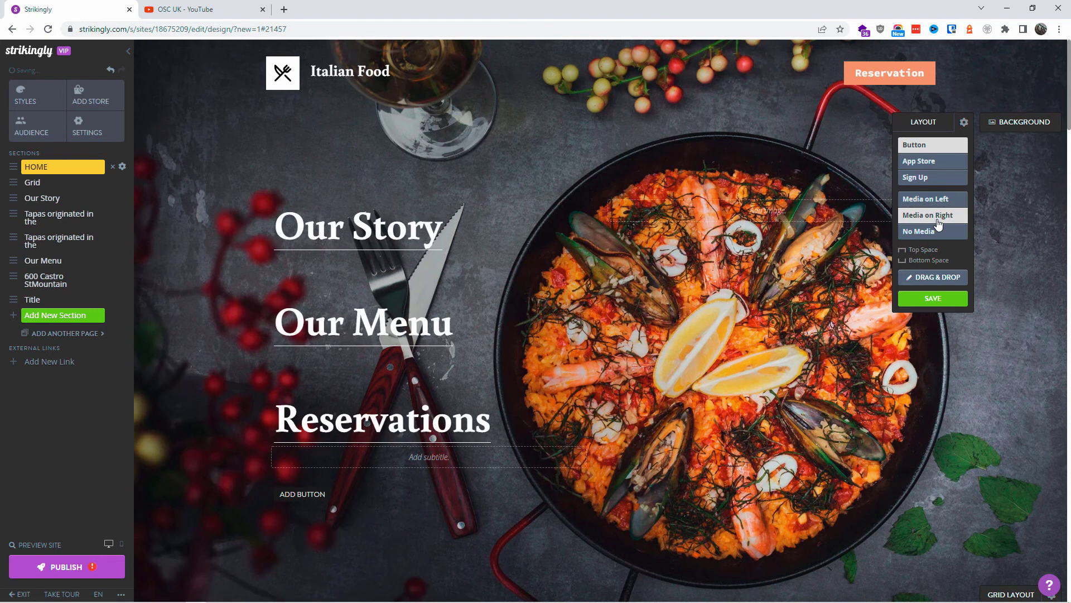
# Step: Remove the Home section's top space, and try its drag-and-drop layout editing before undoing that switch
pyautogui.click(923, 249)
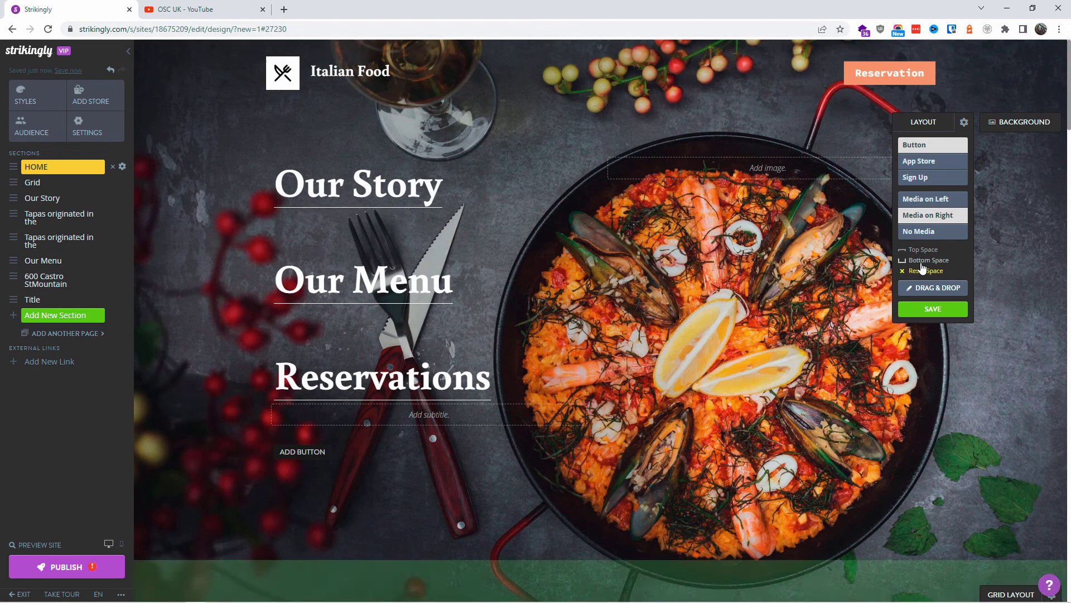
pyautogui.click(932, 287)
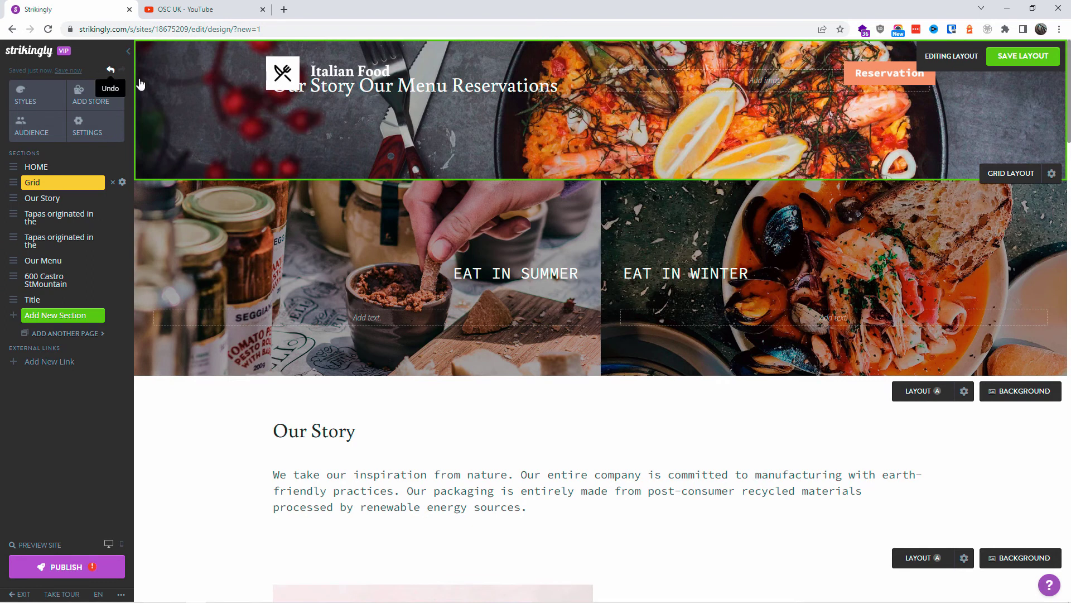
pyautogui.click(110, 70)
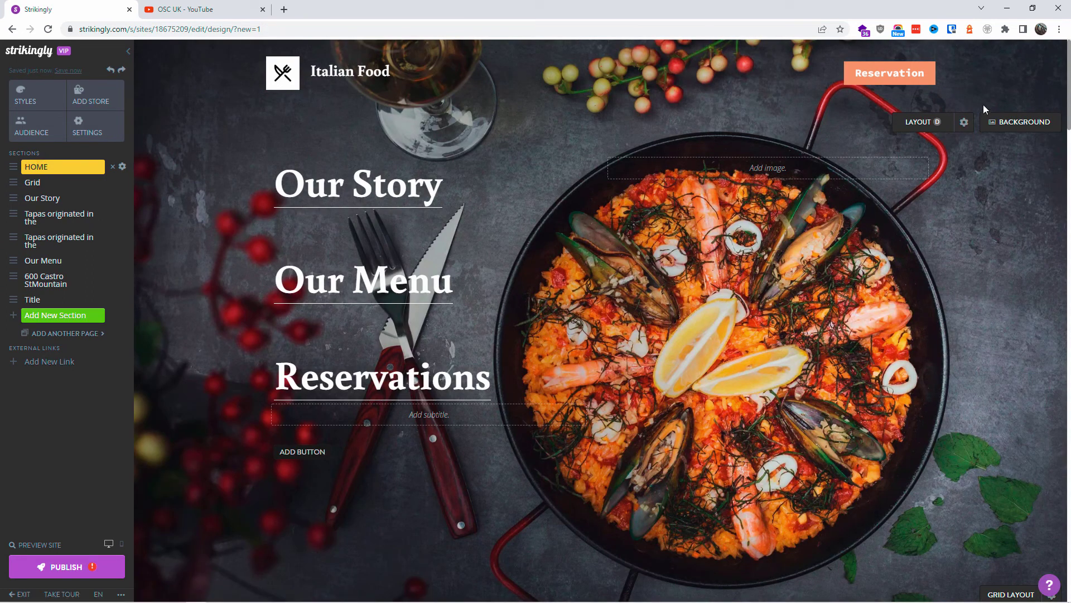
# Step: Try the preset street, library and beach grass images as the Home section's background and return to the original food photo
pyautogui.click(1010, 123)
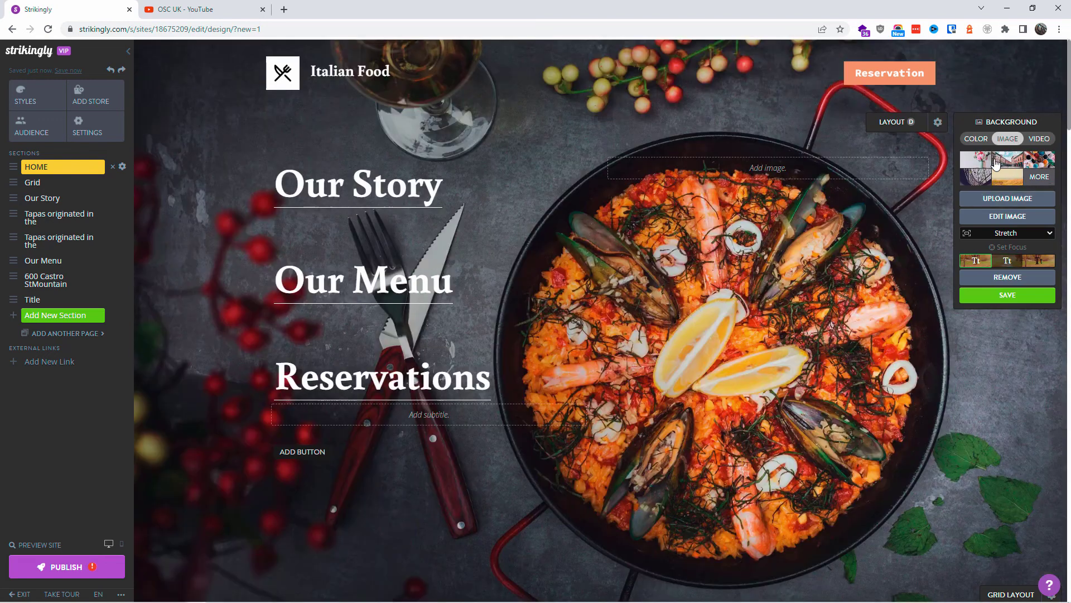
pyautogui.click(996, 162)
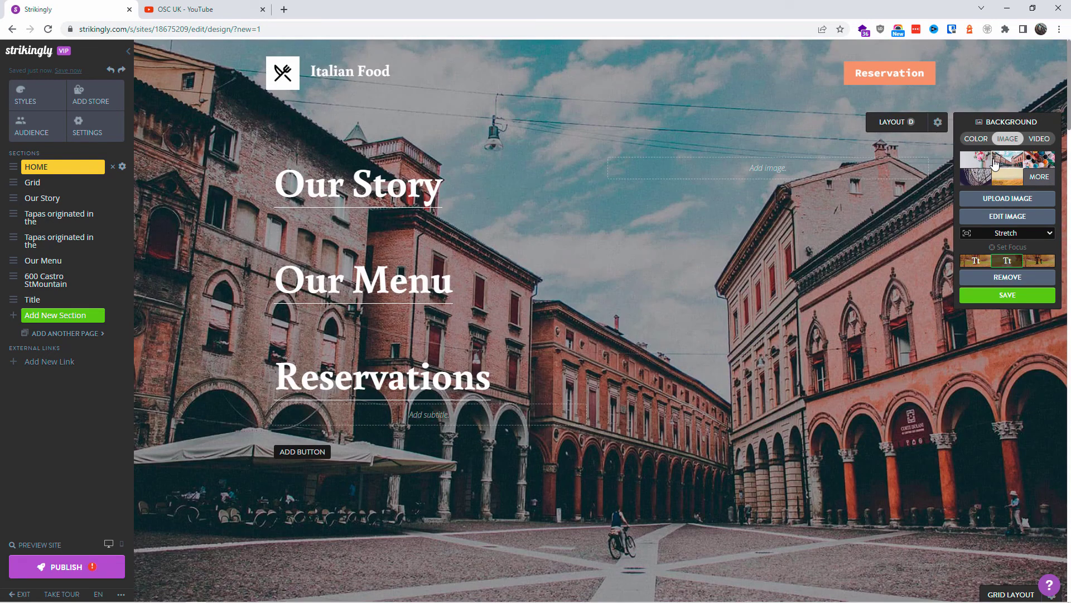
pyautogui.click(979, 162)
pyautogui.click(980, 177)
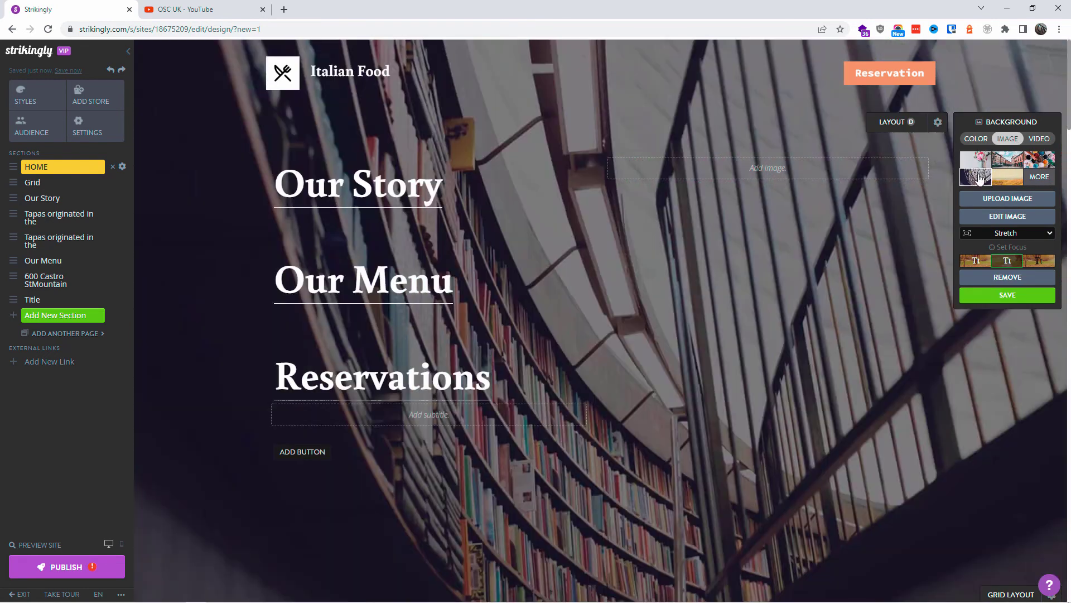
pyautogui.click(1007, 177)
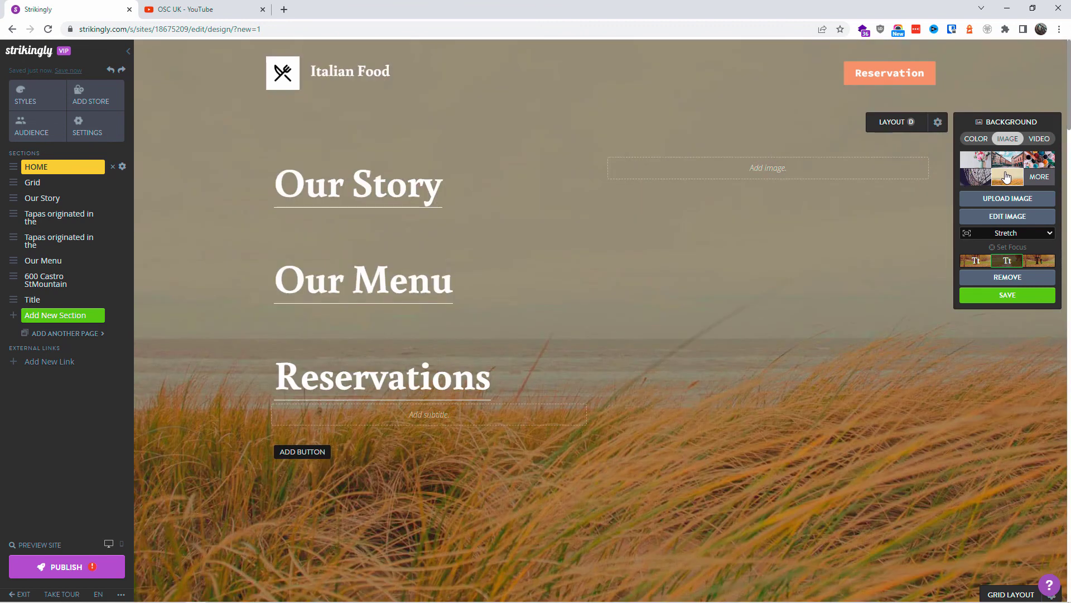
pyautogui.click(1037, 181)
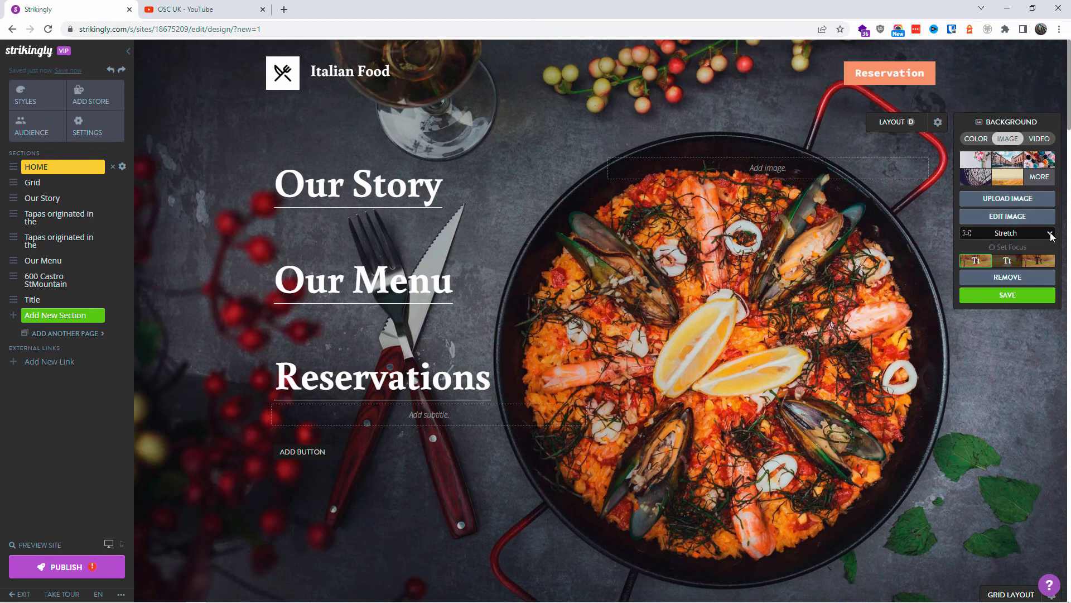
# Step: Keep the background image on Stretch, try the Light Text + Overlay style and its alternative, and restore the original text style
pyautogui.click(1008, 232)
pyautogui.click(1014, 244)
pyautogui.click(1007, 260)
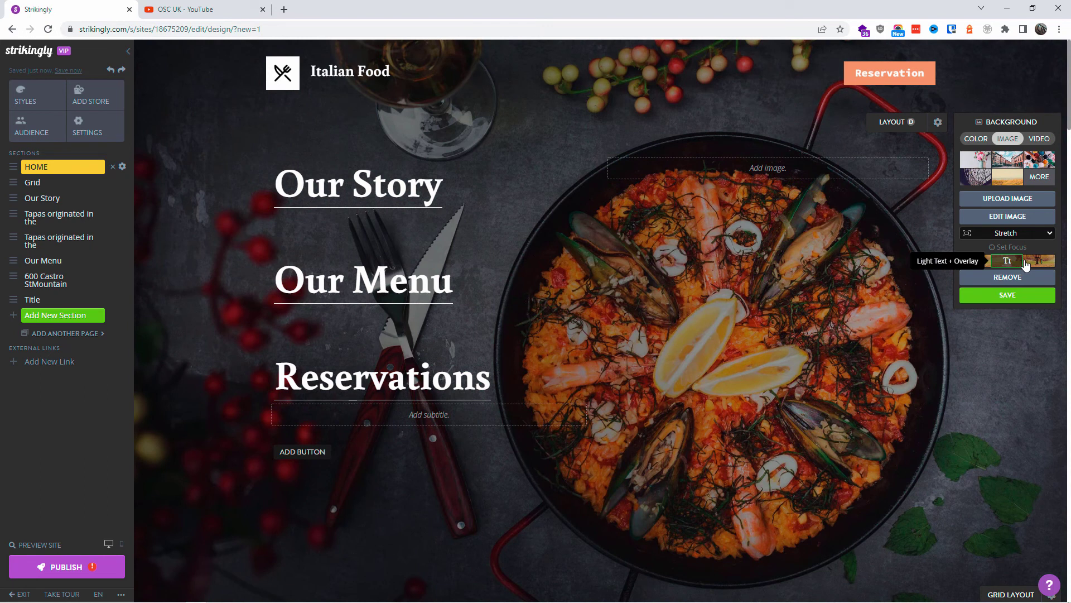
pyautogui.click(1042, 262)
pyautogui.click(1007, 263)
pyautogui.click(975, 263)
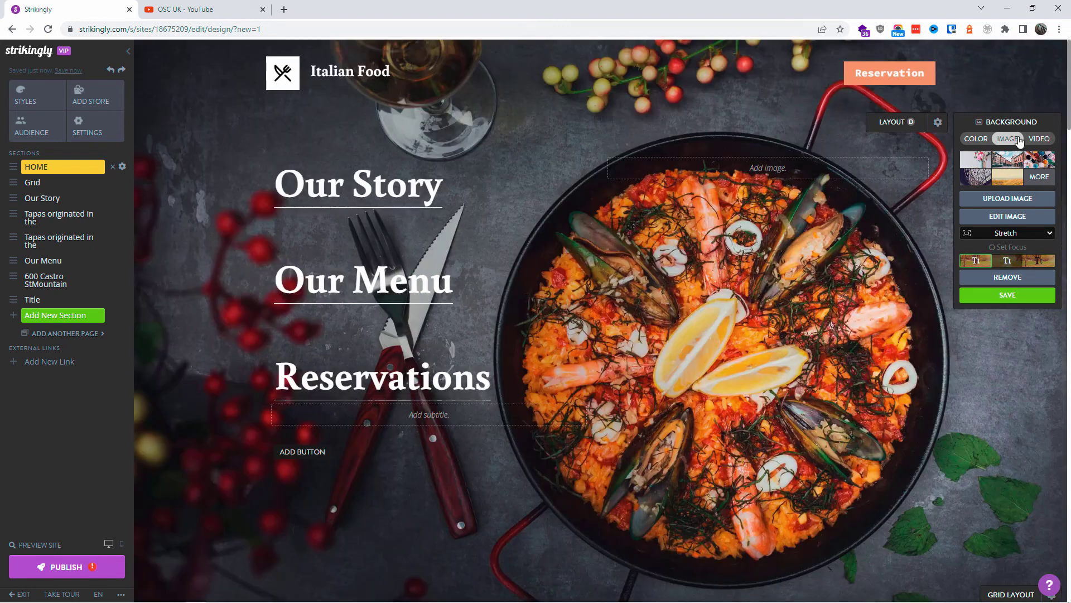
# Step: Try preset video backgrounds, including the yellow flowers, on the Home section and close the background settings without saving
pyautogui.click(1037, 139)
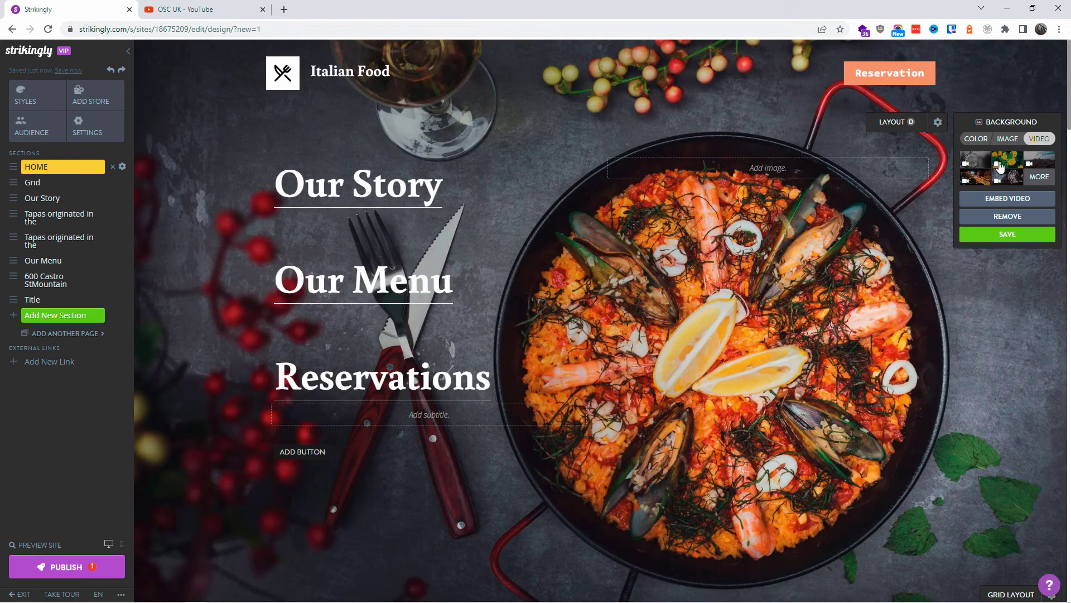
pyautogui.click(997, 165)
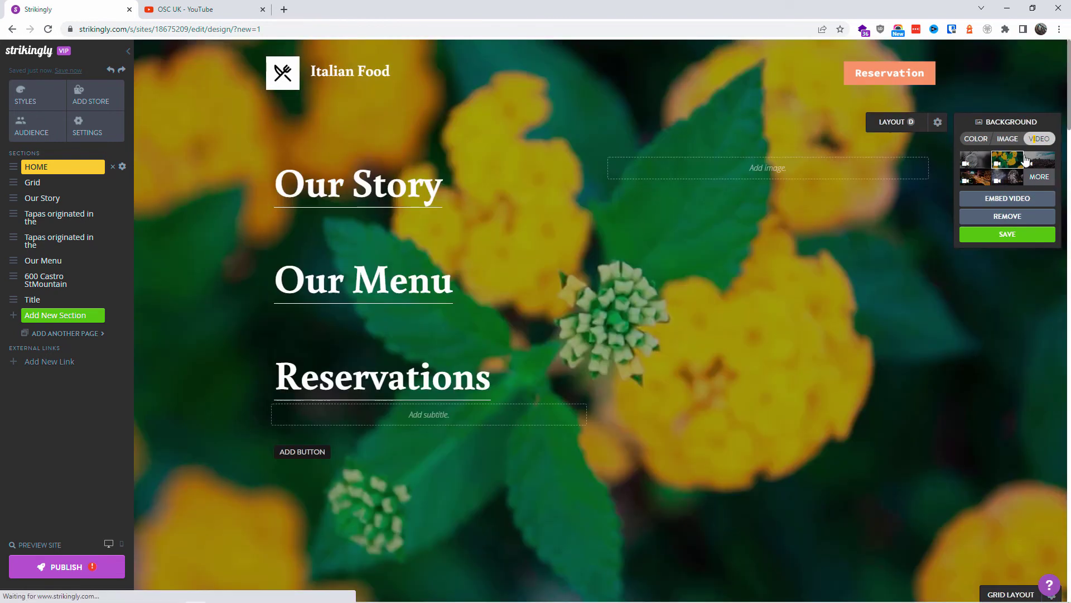
pyautogui.click(1035, 161)
pyautogui.click(126, 112)
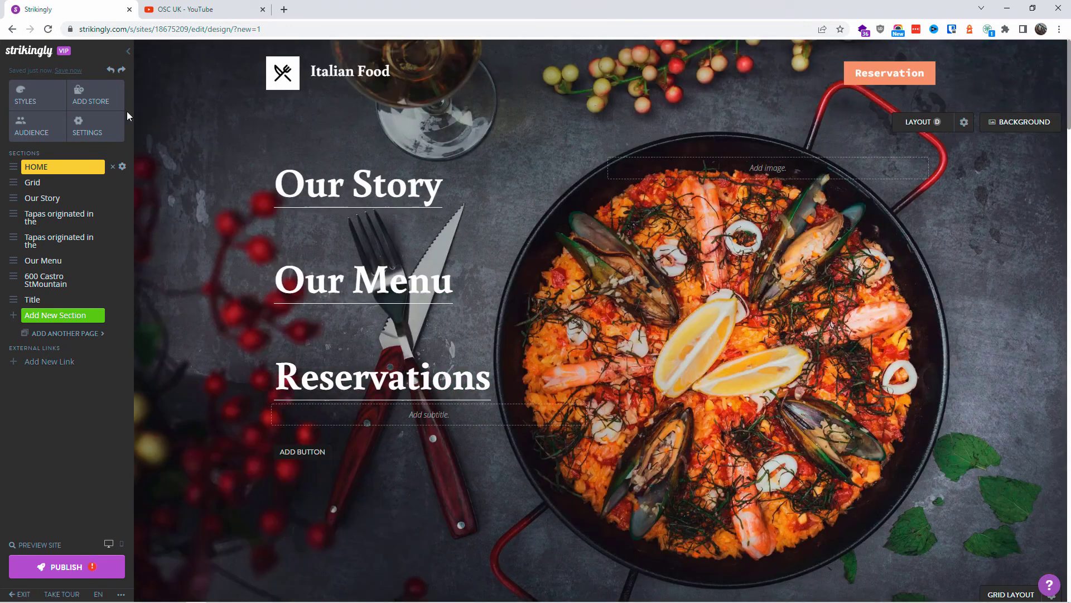
# Step: Browse the alternative templates available in the site styles and return to the style settings without switching template
pyautogui.click(47, 93)
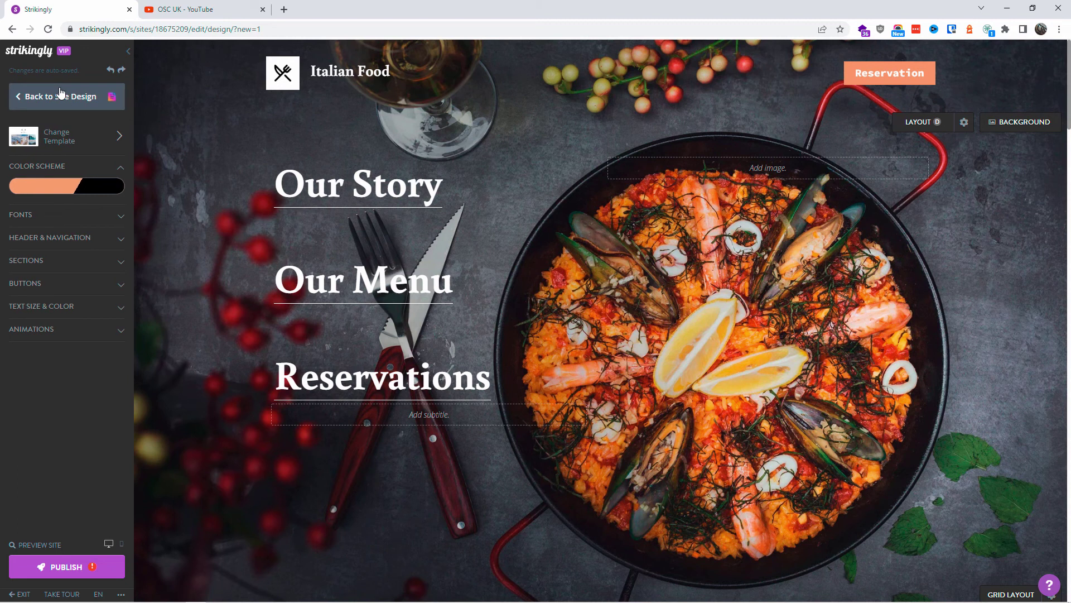
pyautogui.click(68, 139)
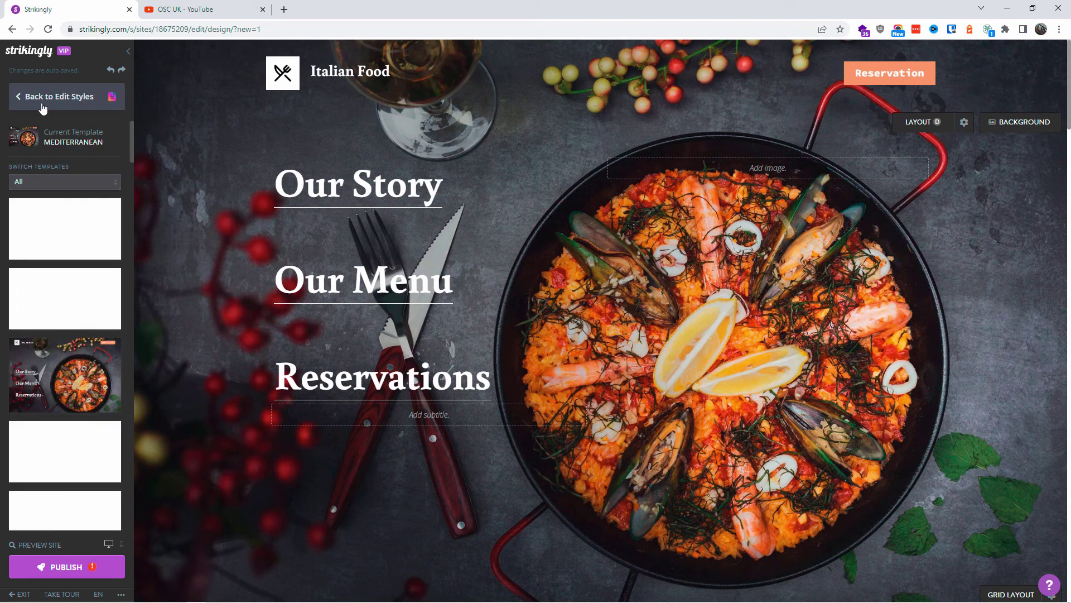
pyautogui.scroll(-1, 69, 266)
pyautogui.scroll(-15, 68, 266)
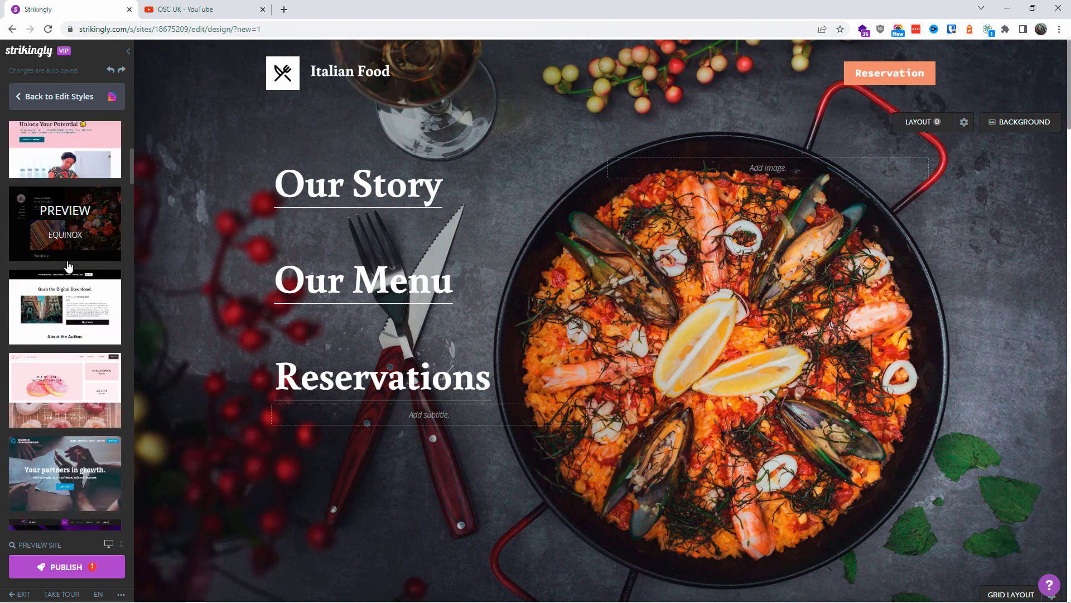
pyautogui.scroll(-4, 67, 279)
pyautogui.scroll(5, 80, 271)
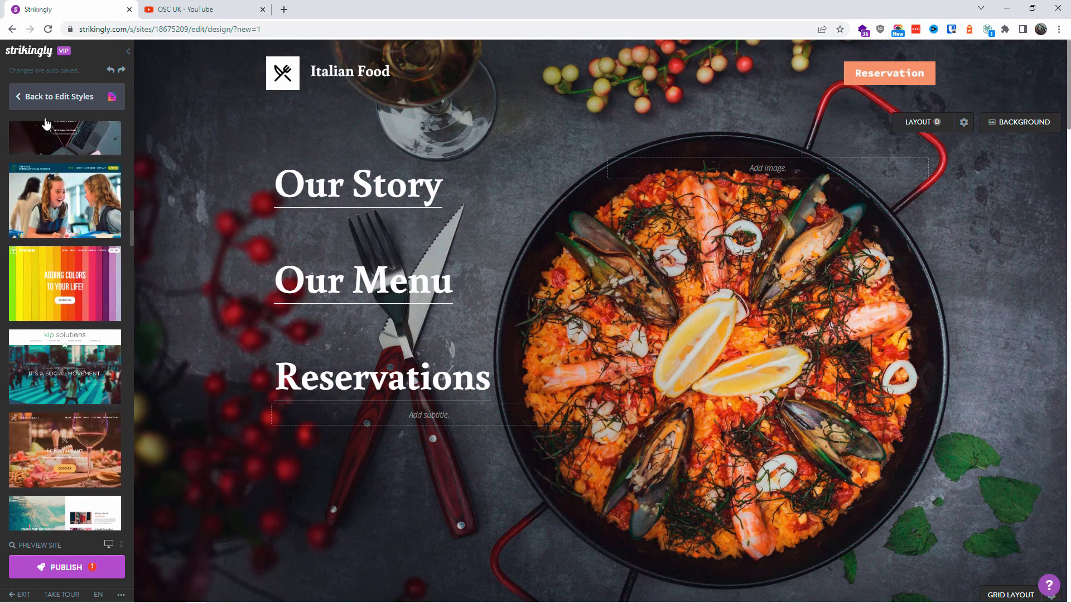
pyautogui.click(33, 98)
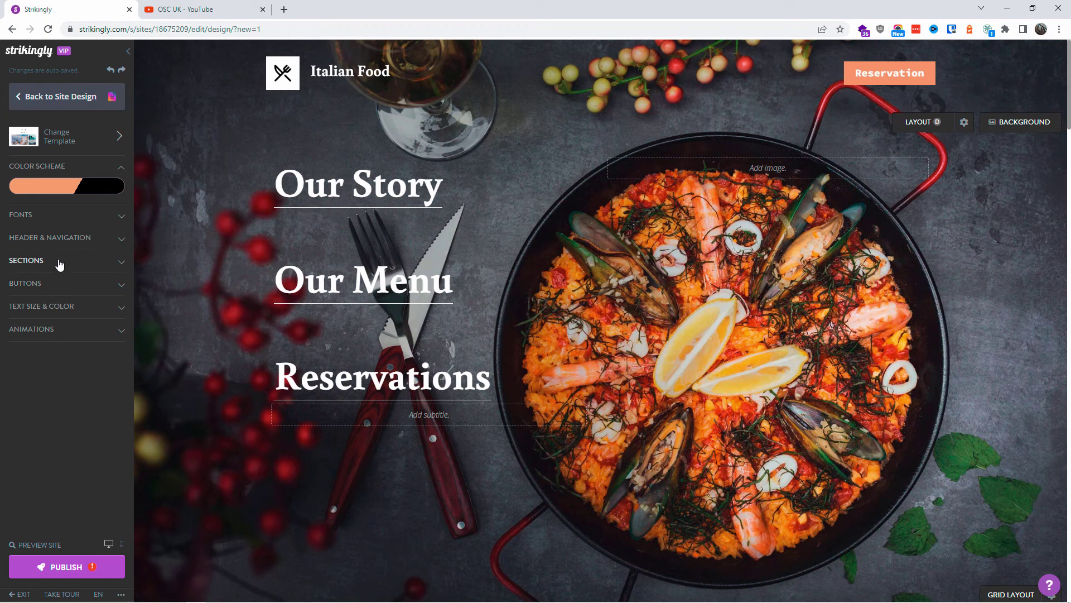
# Step: Review the site's Header & Navigation, Fonts and Color Scheme style settings
pyautogui.click(76, 250)
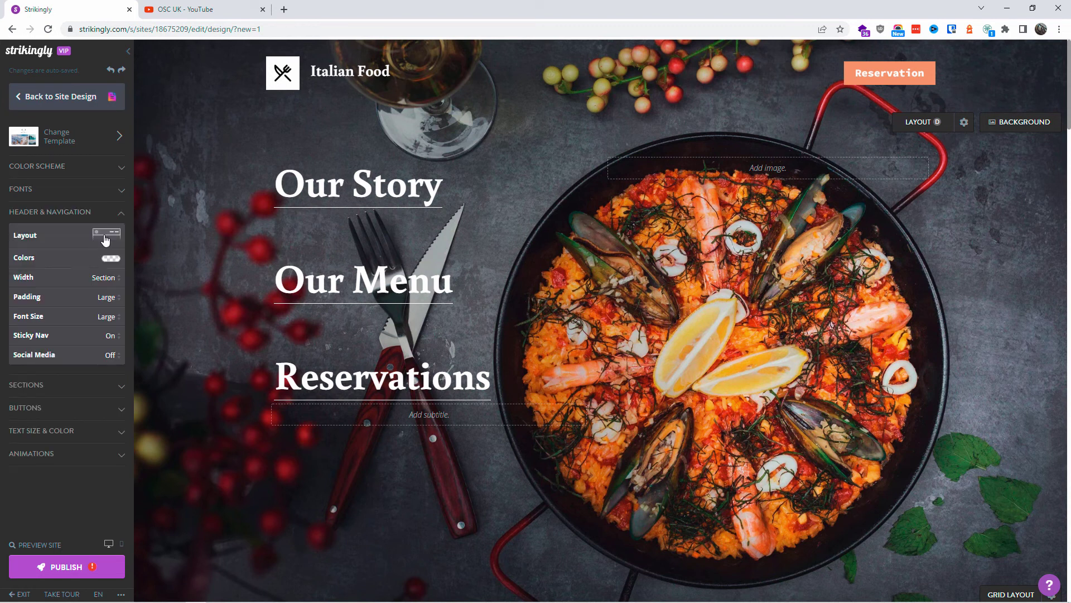
pyautogui.click(118, 192)
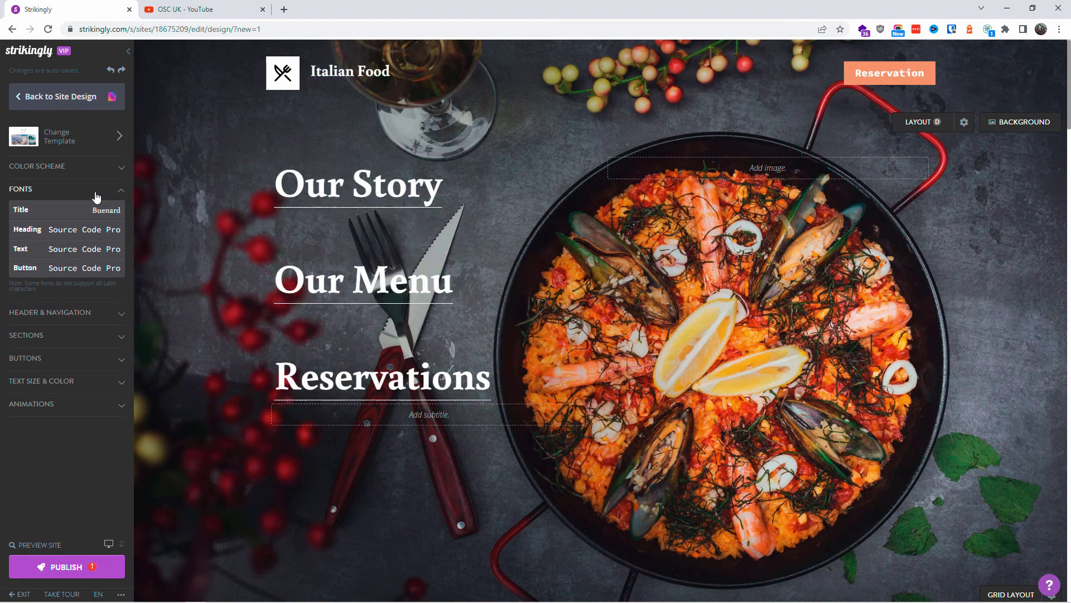
pyautogui.click(98, 168)
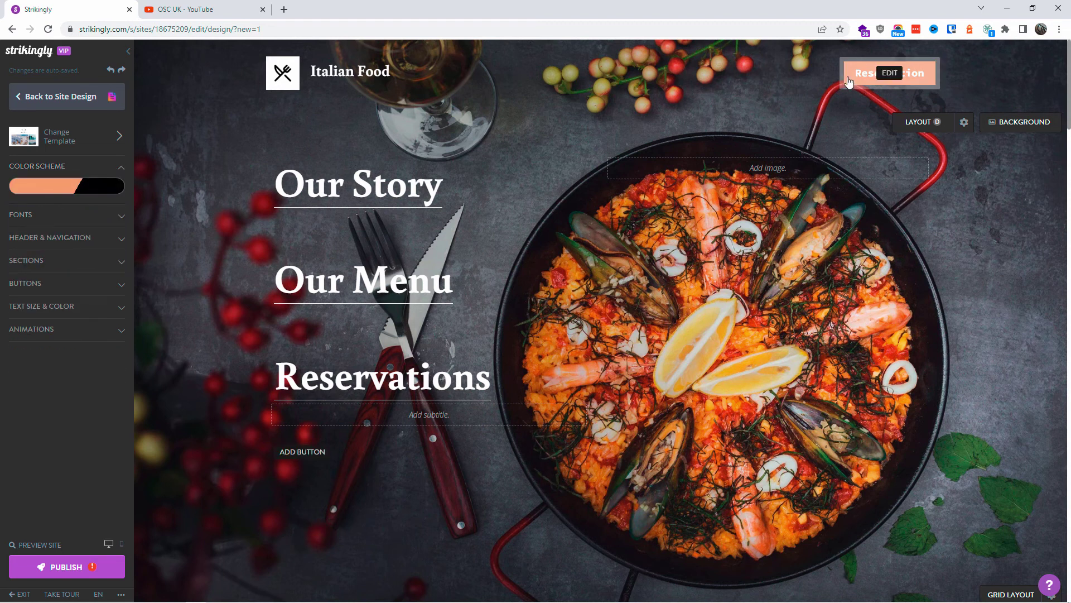
# Step: Try a dark orange as the color scheme's custom primary color, change it to strong blue, and reopen the preset color schemes
pyautogui.click(47, 184)
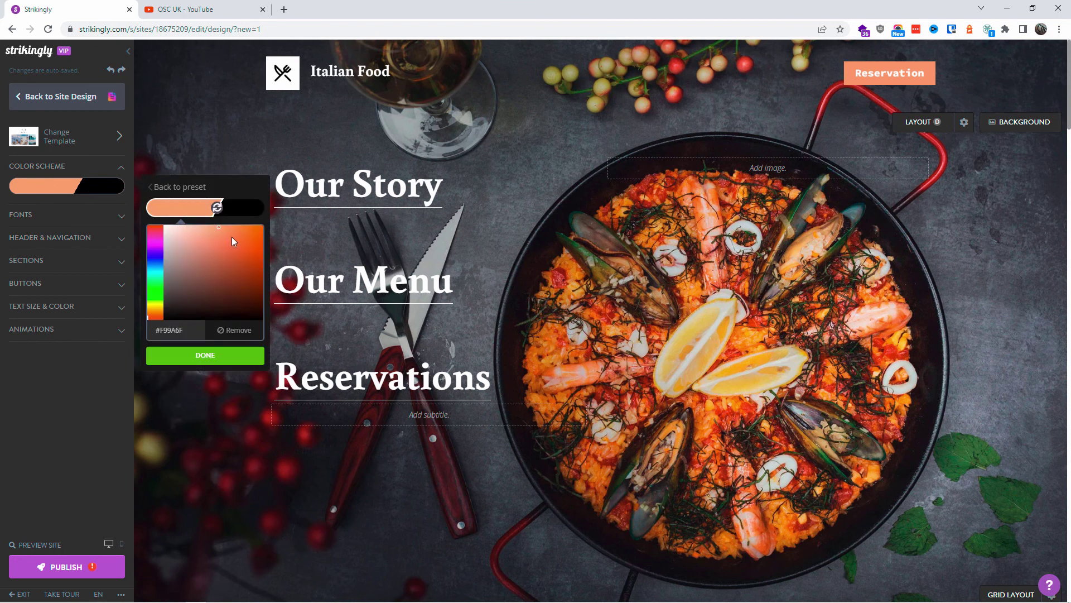
pyautogui.click(256, 259)
pyautogui.click(188, 283)
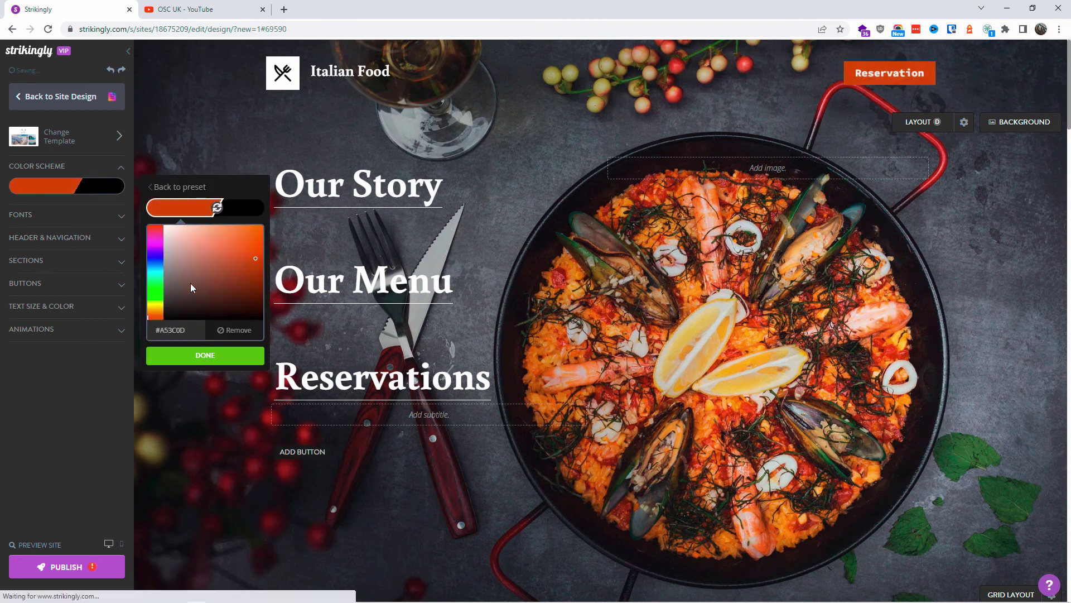
pyautogui.click(157, 260)
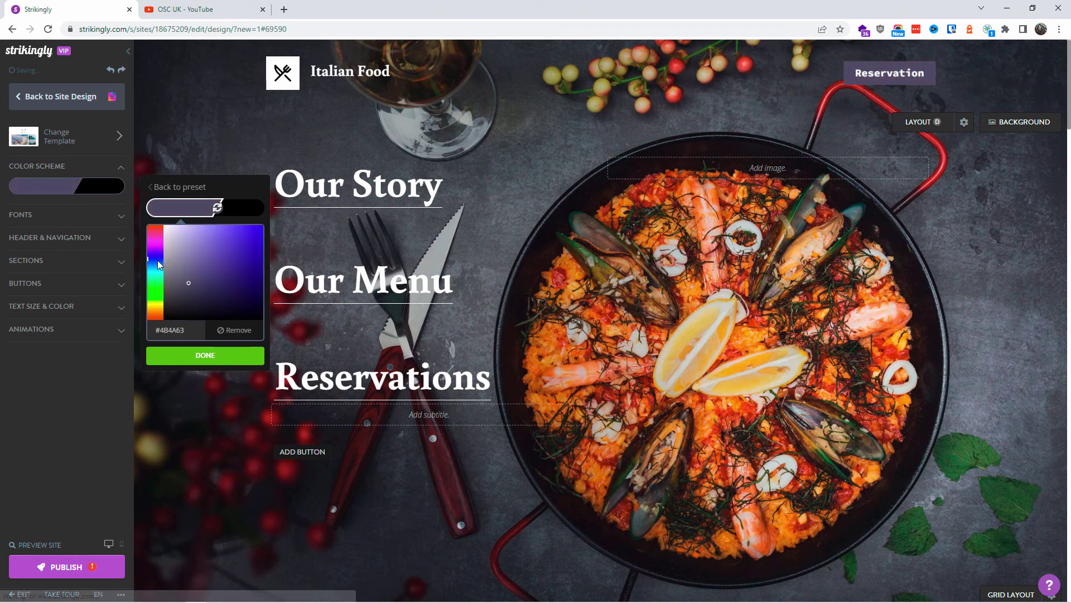
pyautogui.click(251, 240)
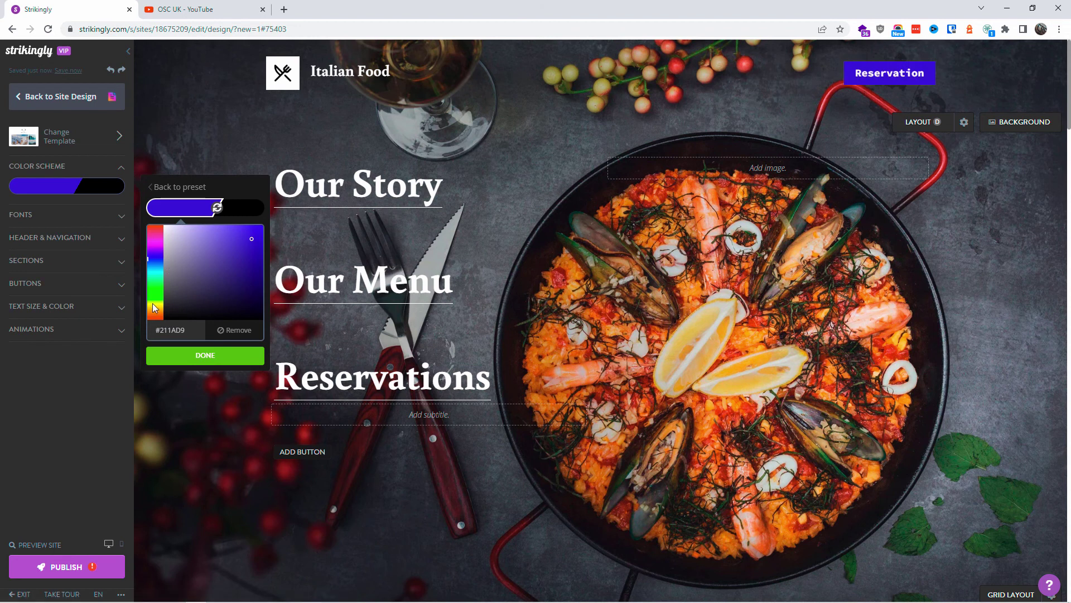
pyautogui.click(184, 188)
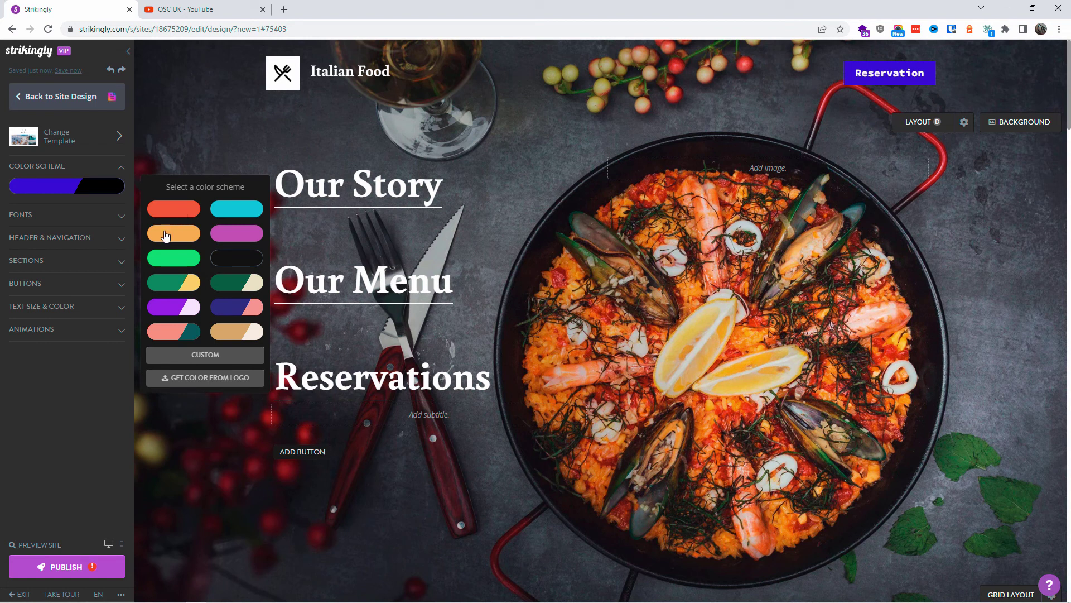
# Step: Apply the preset coral and dark teal color scheme and open the layout options of the Grid section
pyautogui.click(166, 331)
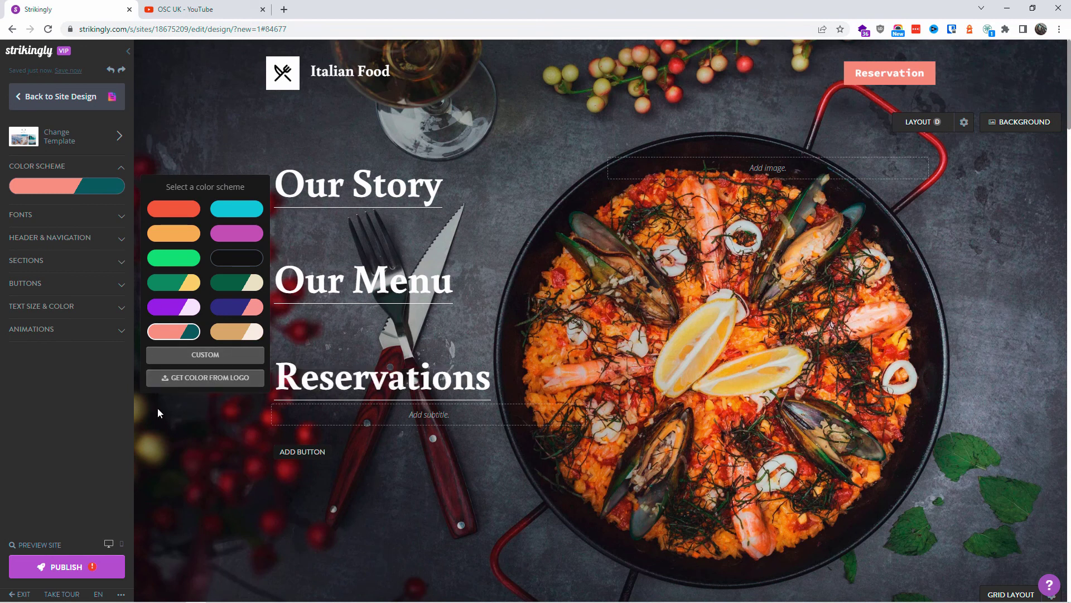
pyautogui.click(176, 451)
pyautogui.click(1011, 594)
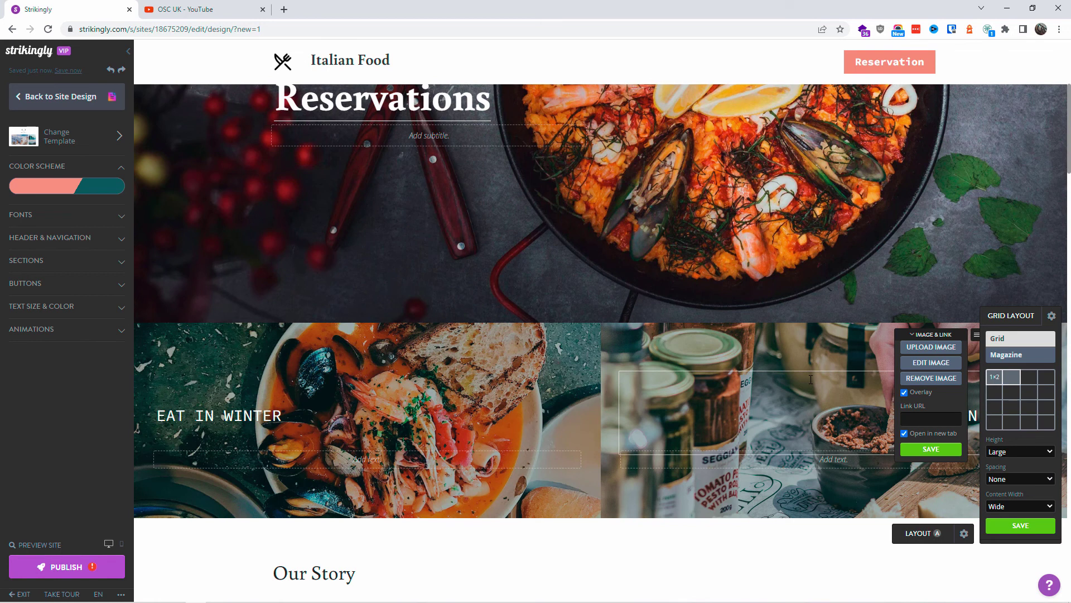
# Step: Set the layout of the Our Story section to Text In Box with 2 columns
pyautogui.scroll(-4, 733, 447)
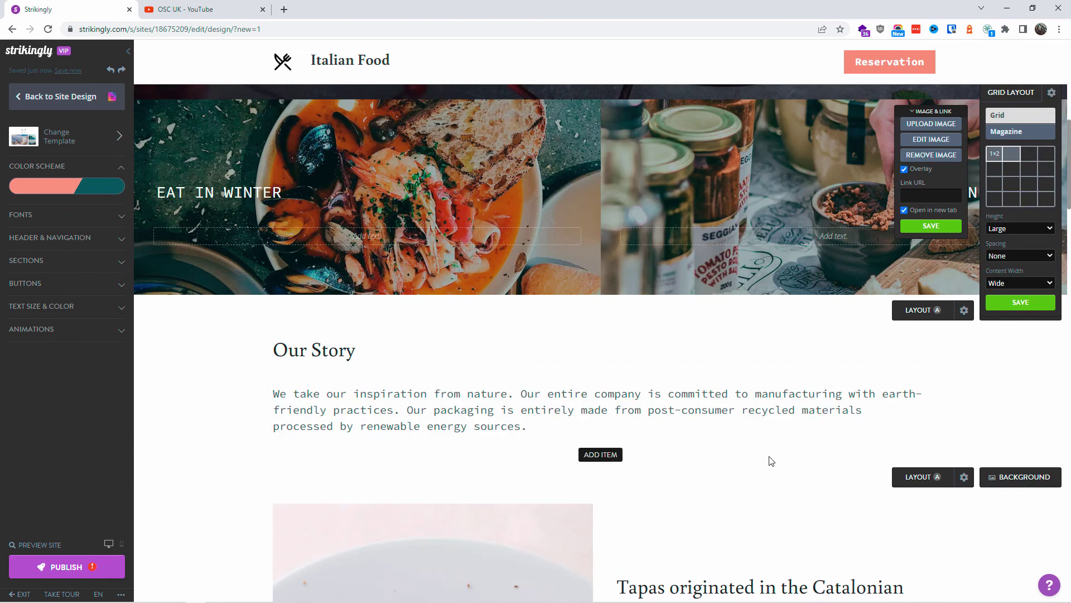
pyautogui.click(920, 315)
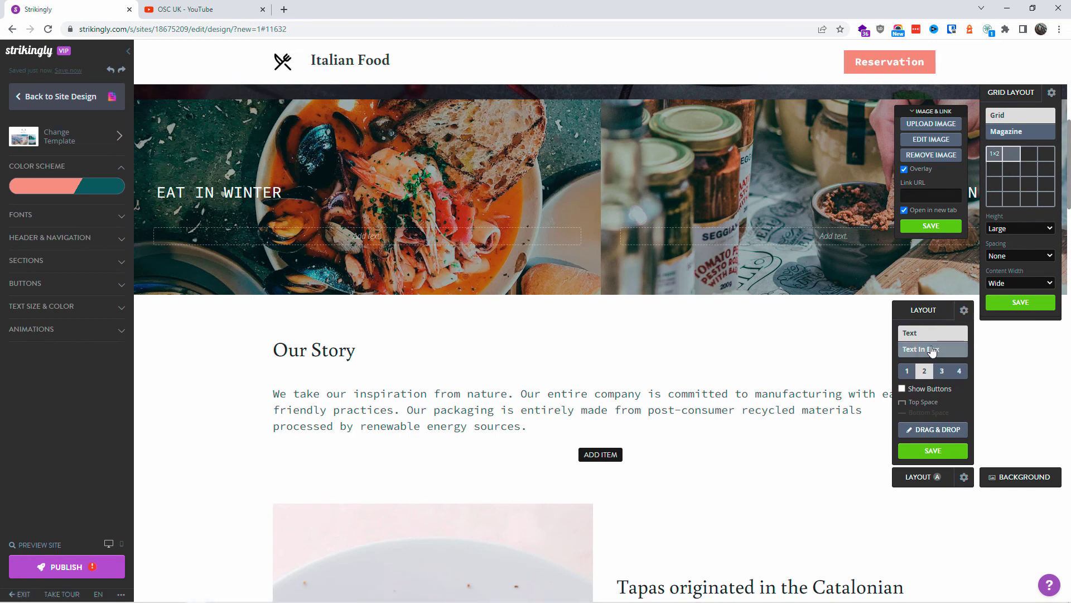
pyautogui.click(931, 350)
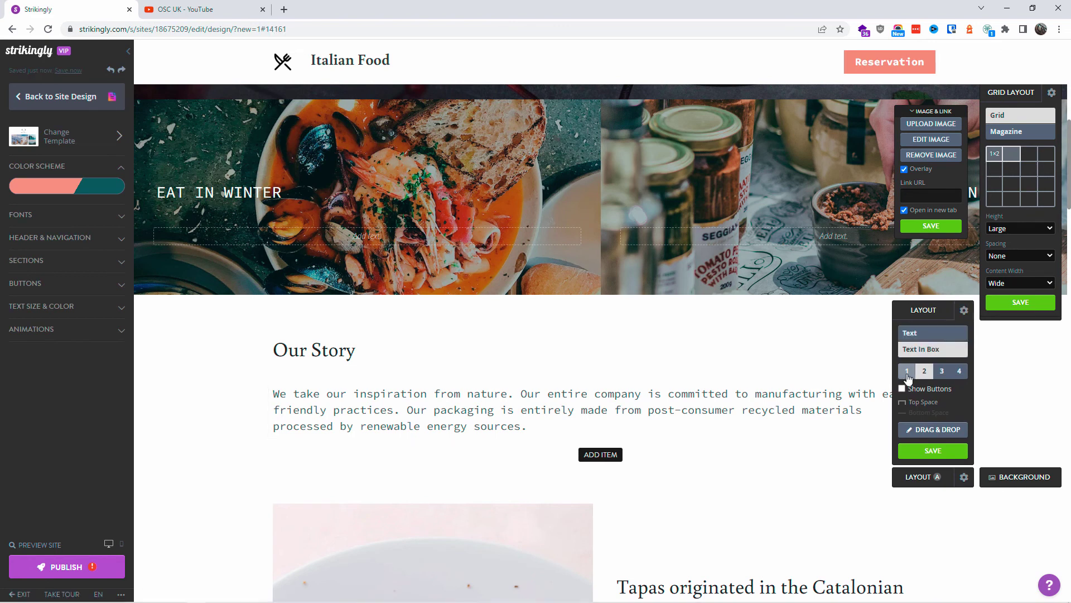
pyautogui.click(926, 375)
# Step: Add two text box items to the Our Story section and close its layout options
pyautogui.click(607, 455)
pyautogui.scroll(-3, 597, 469)
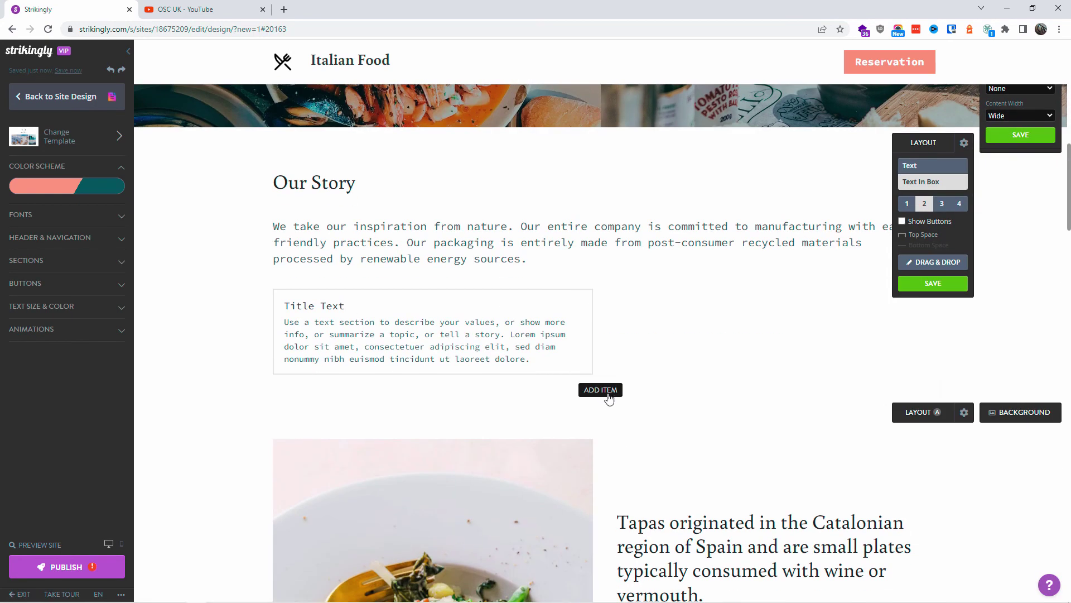
pyautogui.click(606, 395)
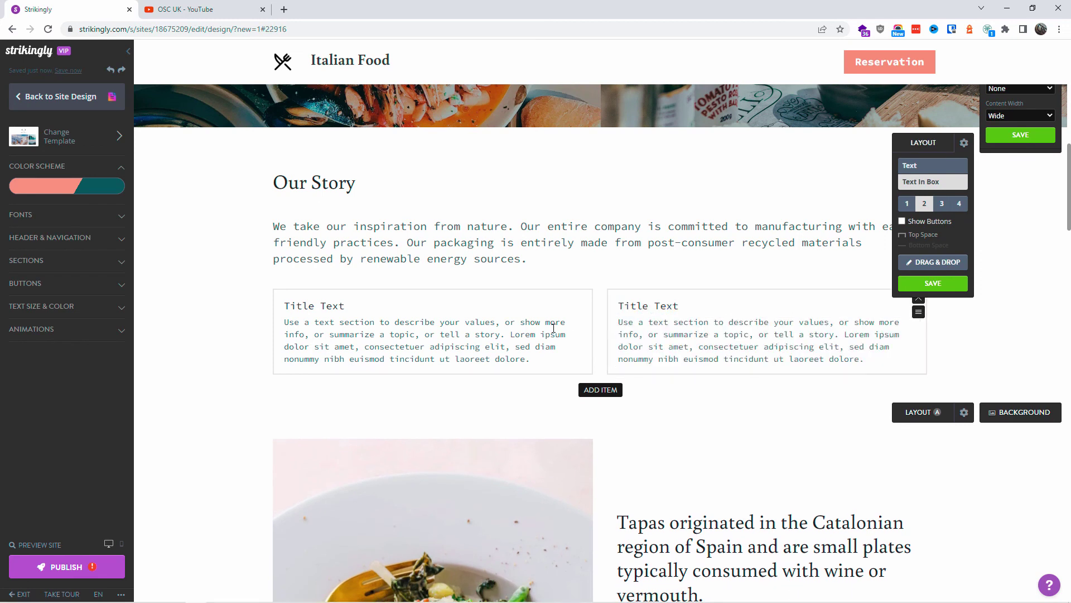
pyautogui.click(964, 143)
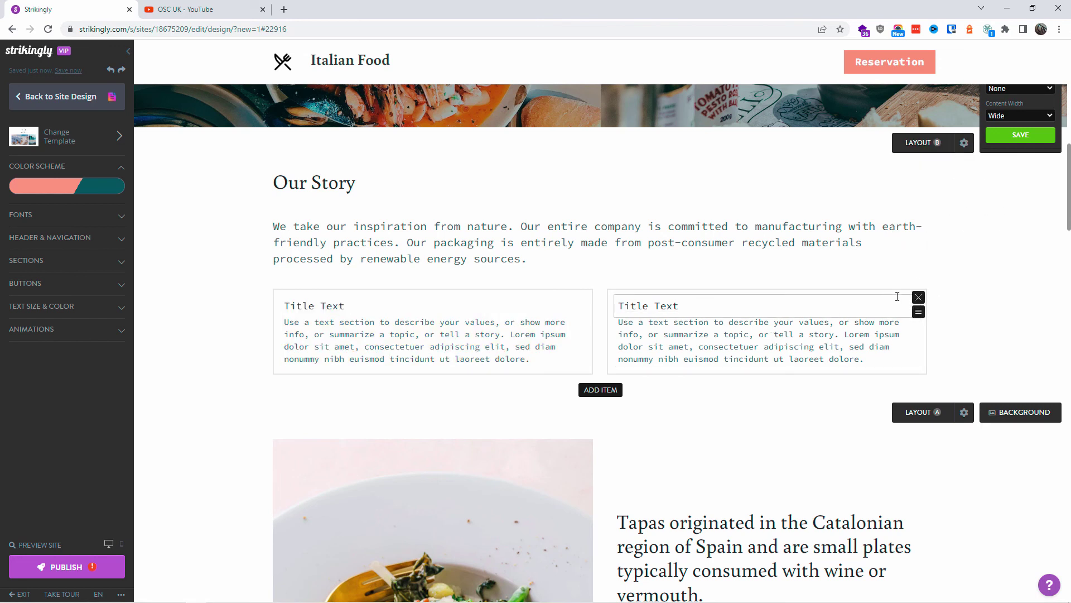
# Step: Remove both text box items from the Our Story section
pyautogui.click(917, 298)
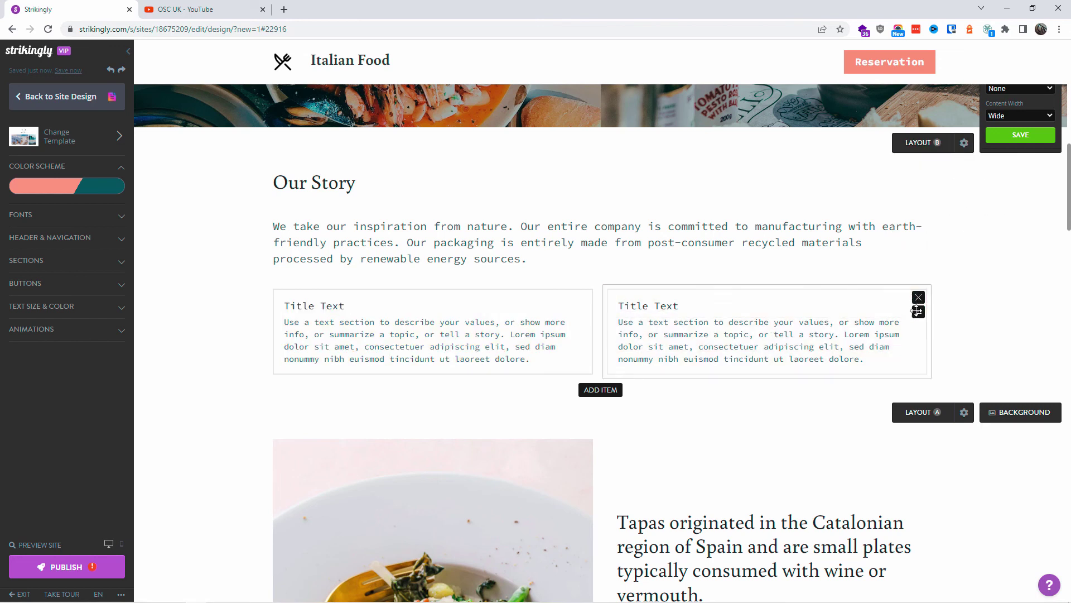
pyautogui.moveTo(917, 310); pyautogui.dragTo(893, 307)
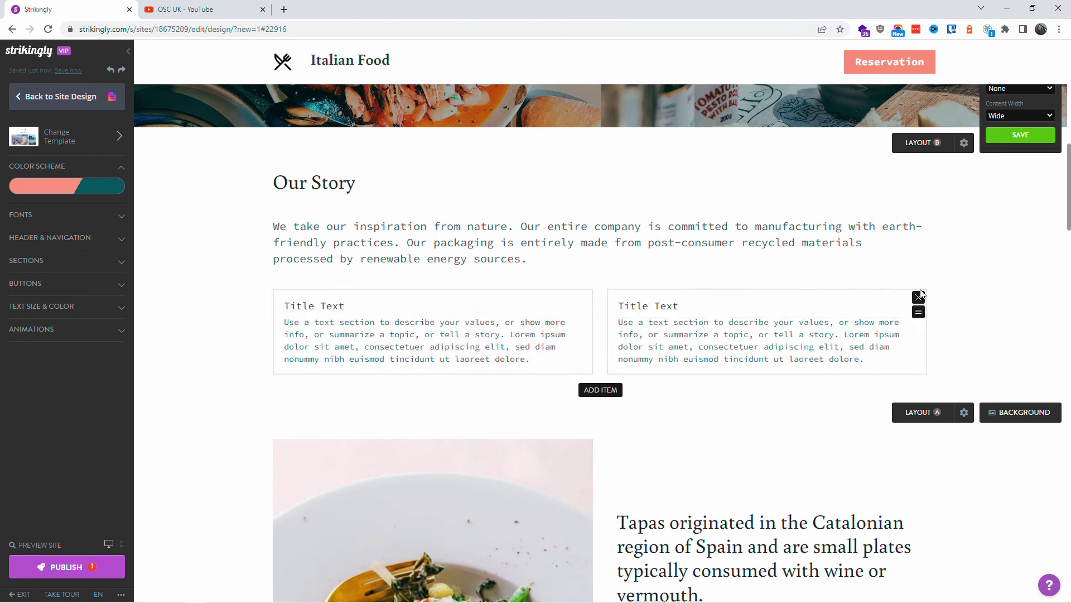
pyautogui.click(919, 297)
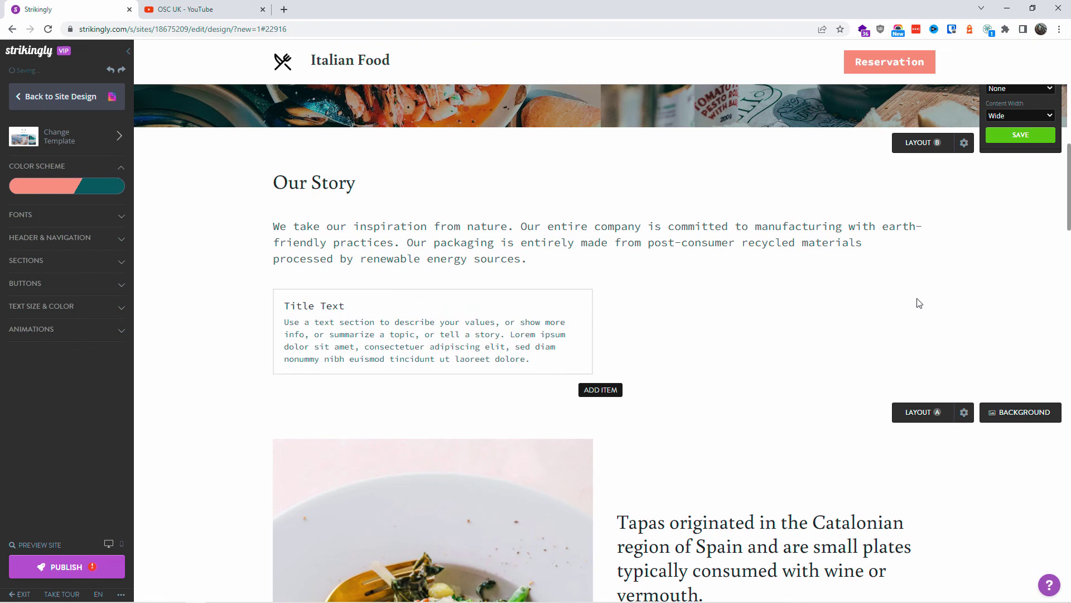
pyautogui.click(580, 299)
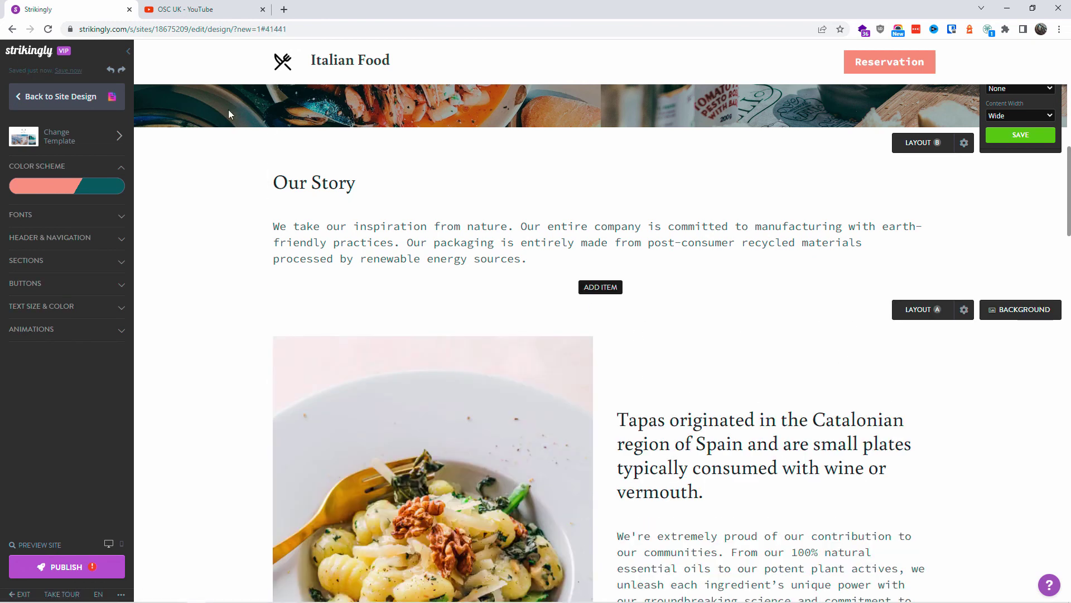
# Step: Return to the site's section list and examine the address and opening hours section and the footer
pyautogui.click(57, 98)
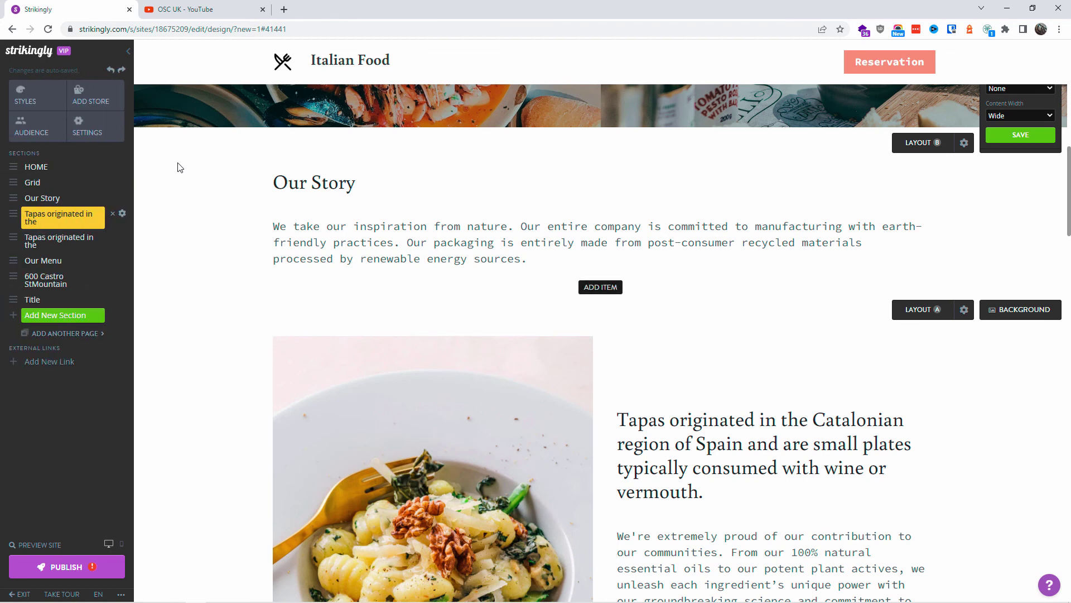
pyautogui.click(55, 285)
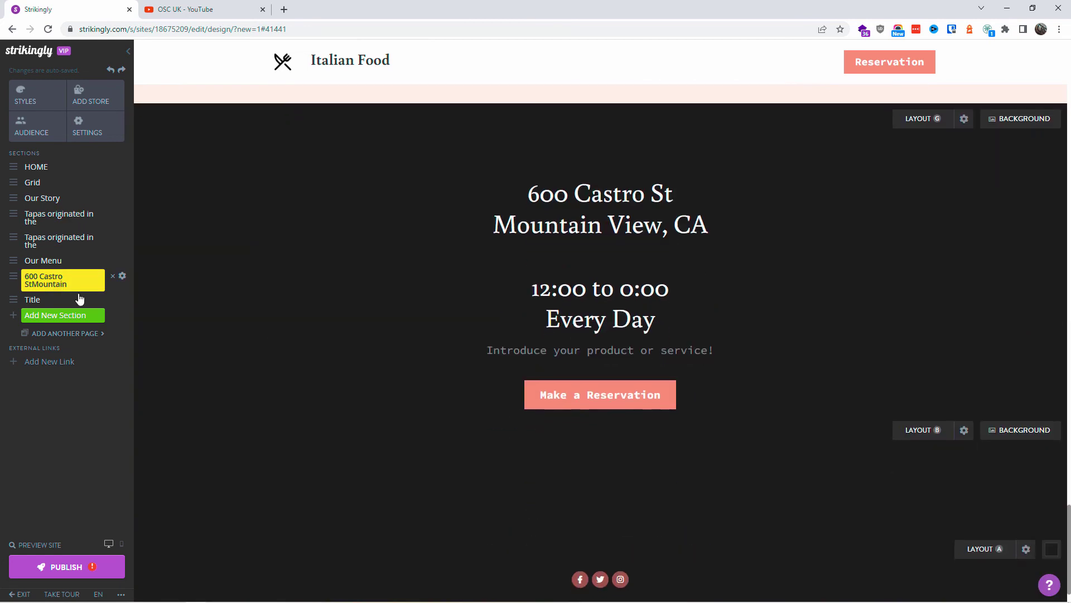
pyautogui.moveTo(549, 400)
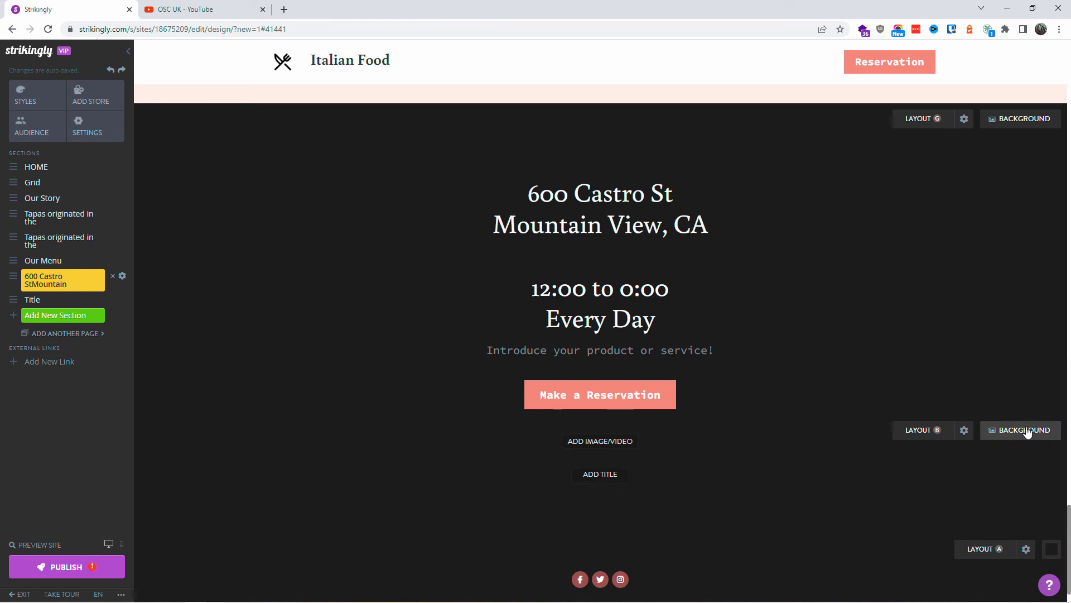
pyautogui.scroll(-2, 976, 532)
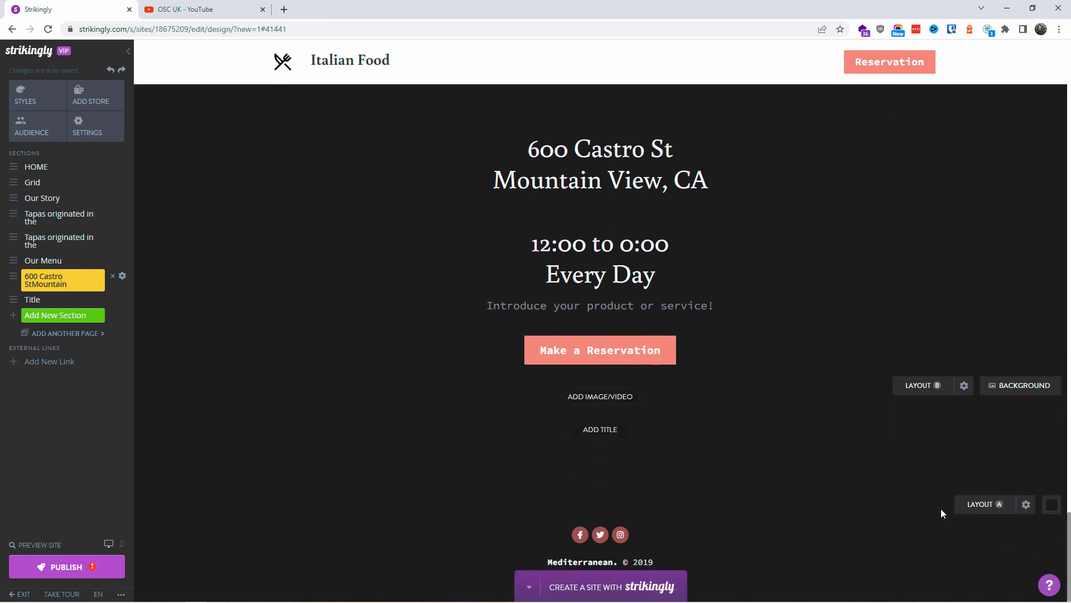
pyautogui.scroll(5, 929, 497)
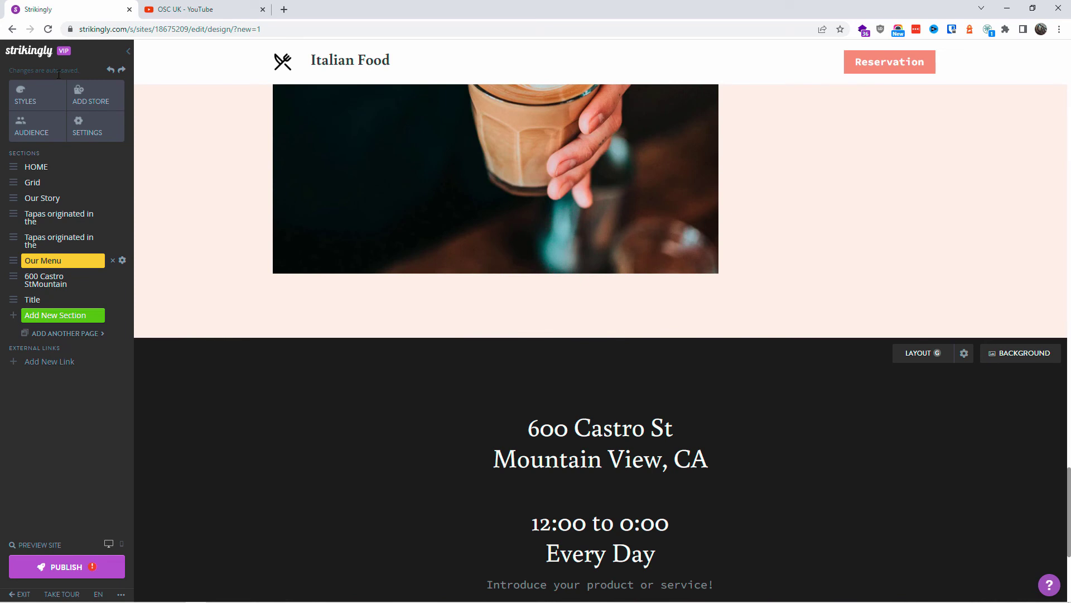
# Step: Preview the site, check its title and page content, and return to the editor
pyautogui.click(50, 540)
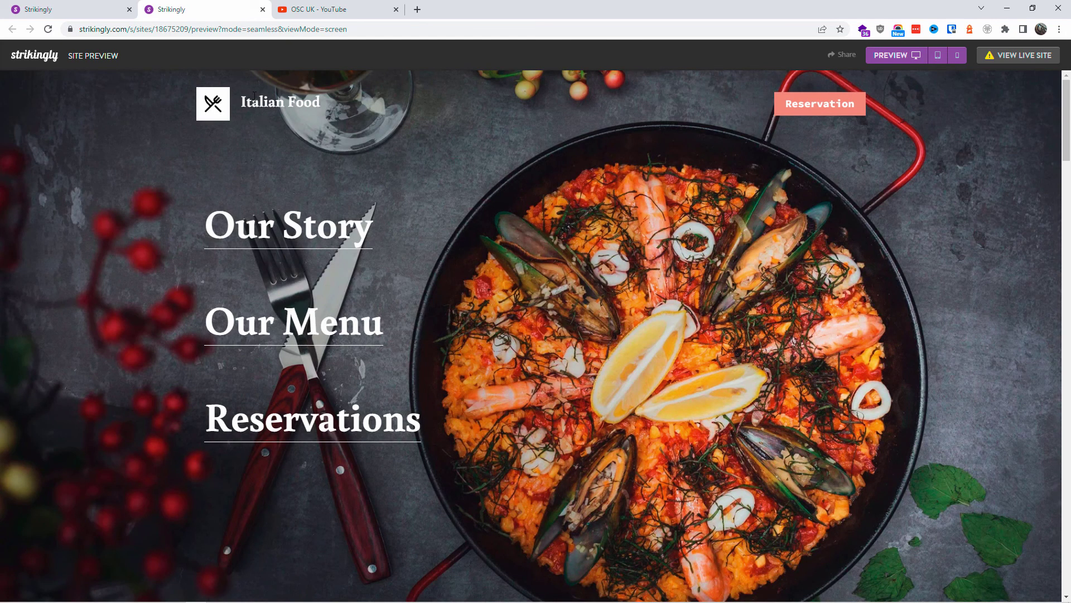
pyautogui.moveTo(241, 103); pyautogui.dragTo(324, 109)
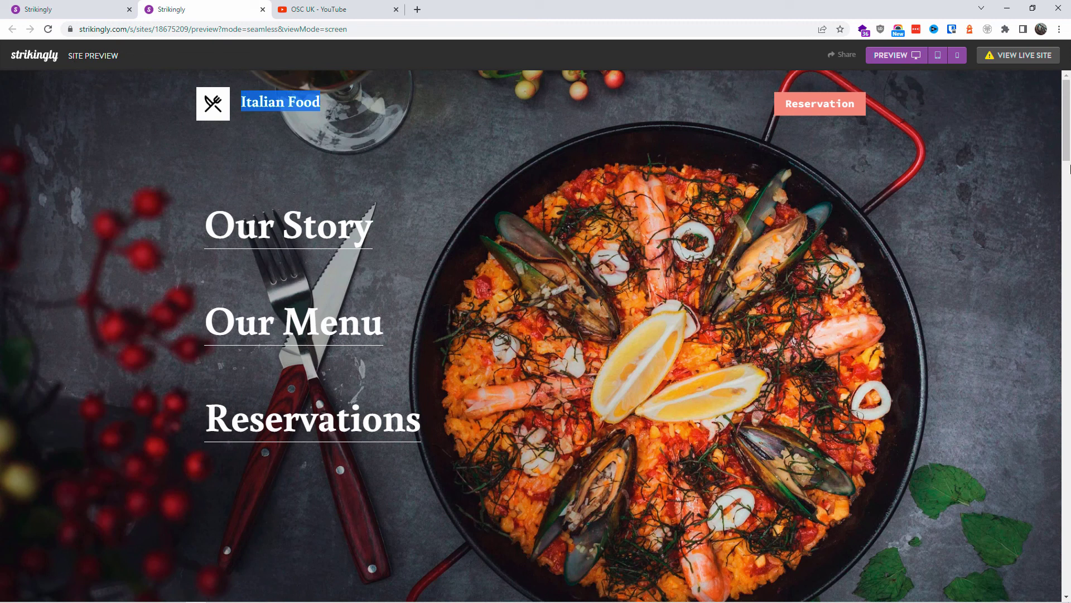
pyautogui.moveTo(1069, 165); pyautogui.dragTo(1065, 232)
pyautogui.click(67, 10)
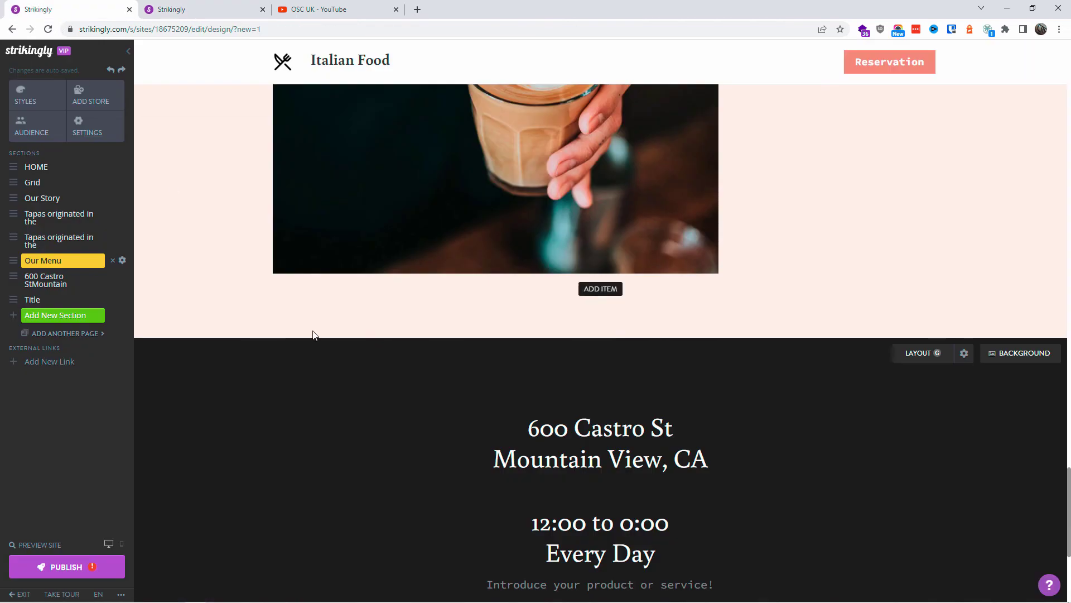
# Step: Review the section options of the second Tapas section without changing them and return to the Home section
pyautogui.click(78, 237)
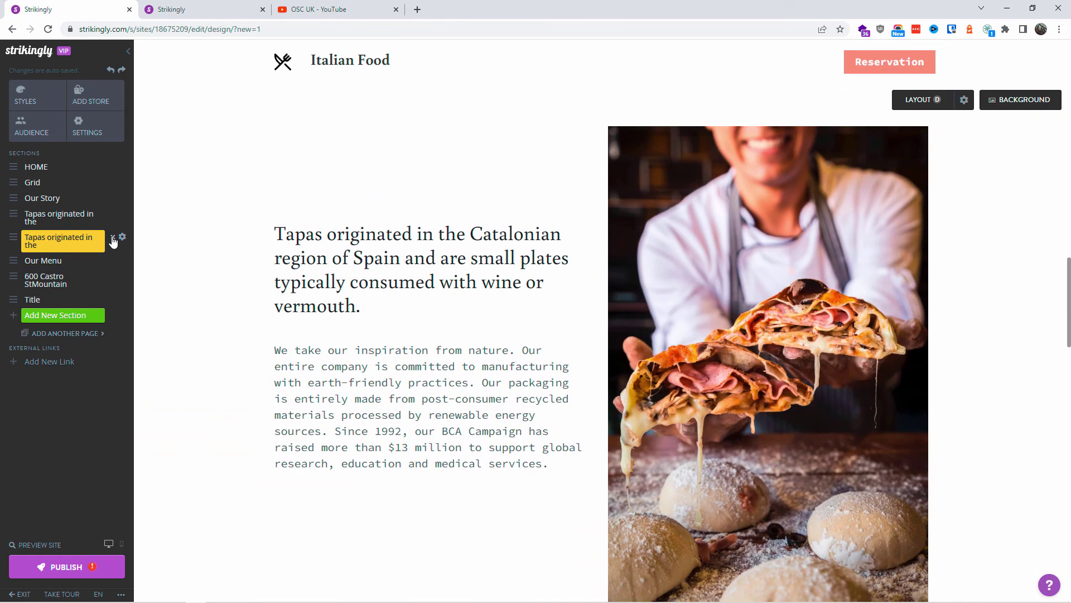
pyautogui.click(122, 237)
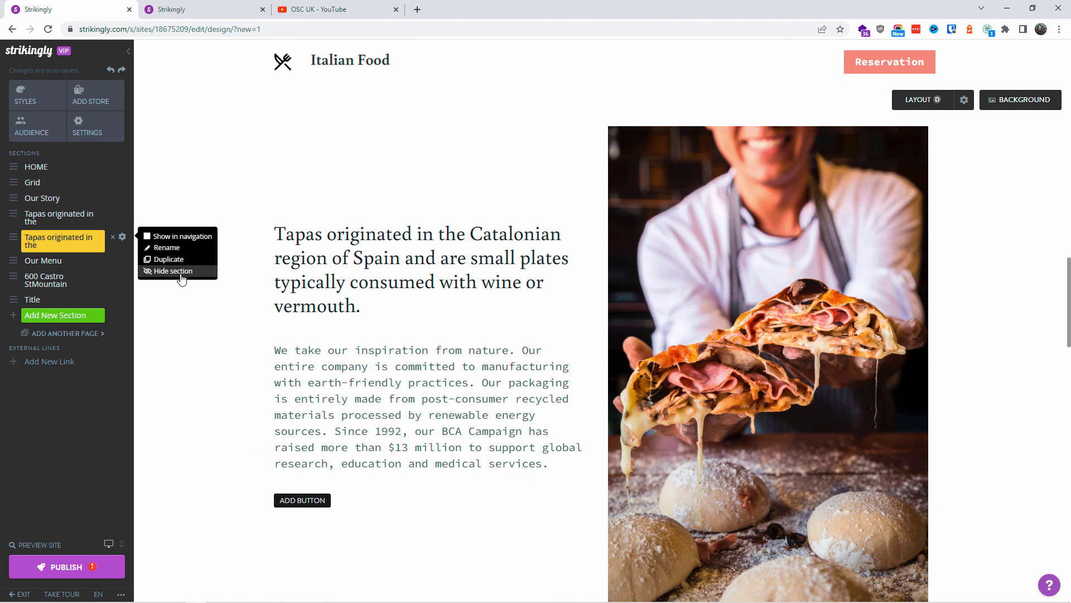
pyautogui.click(240, 480)
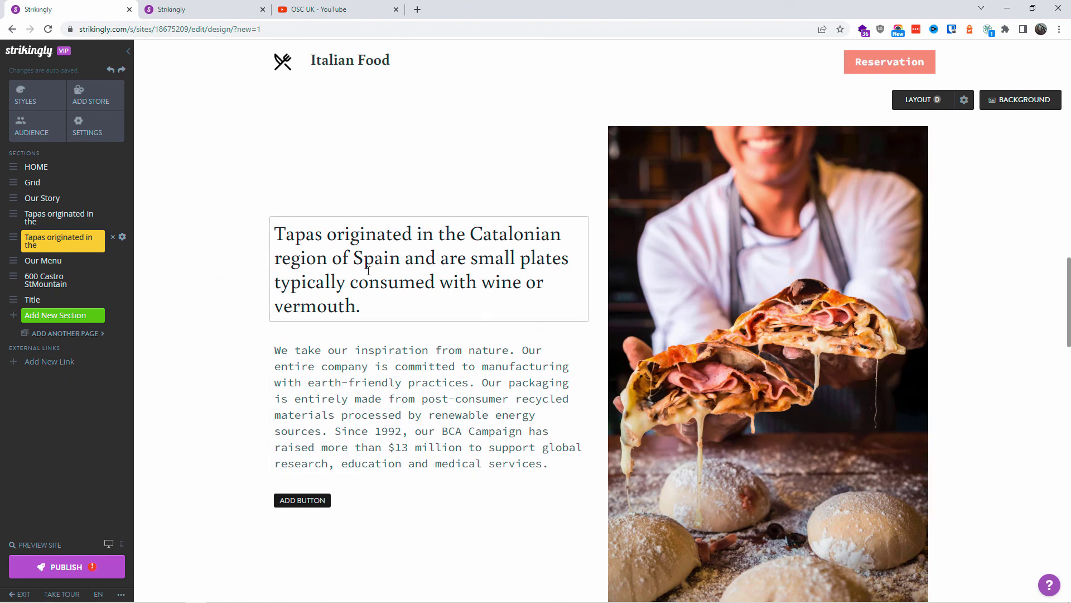
pyautogui.scroll(15, 371, 269)
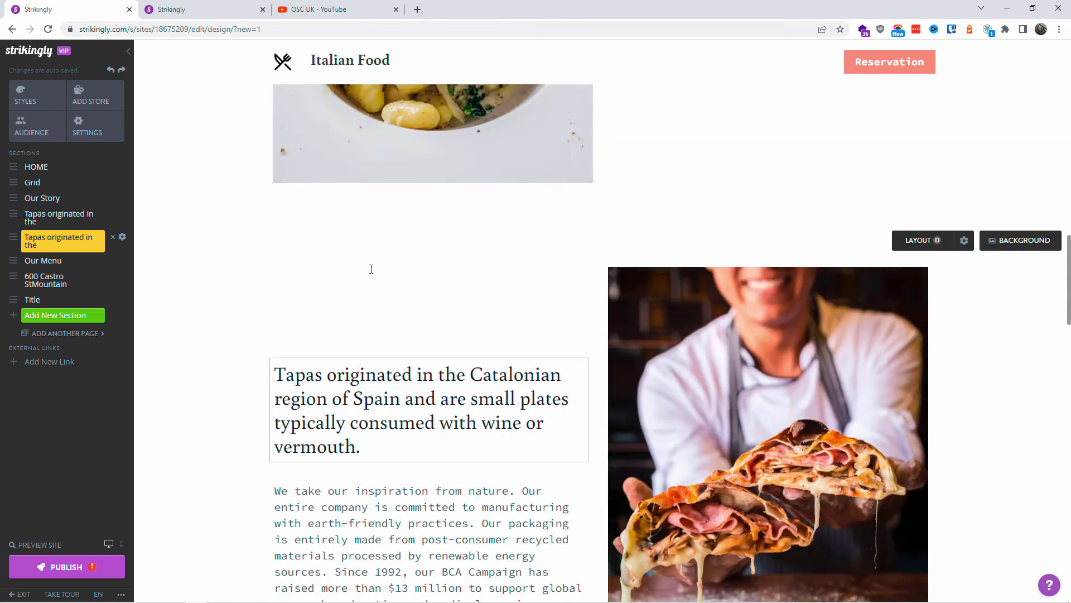
pyautogui.scroll(5, 370, 271)
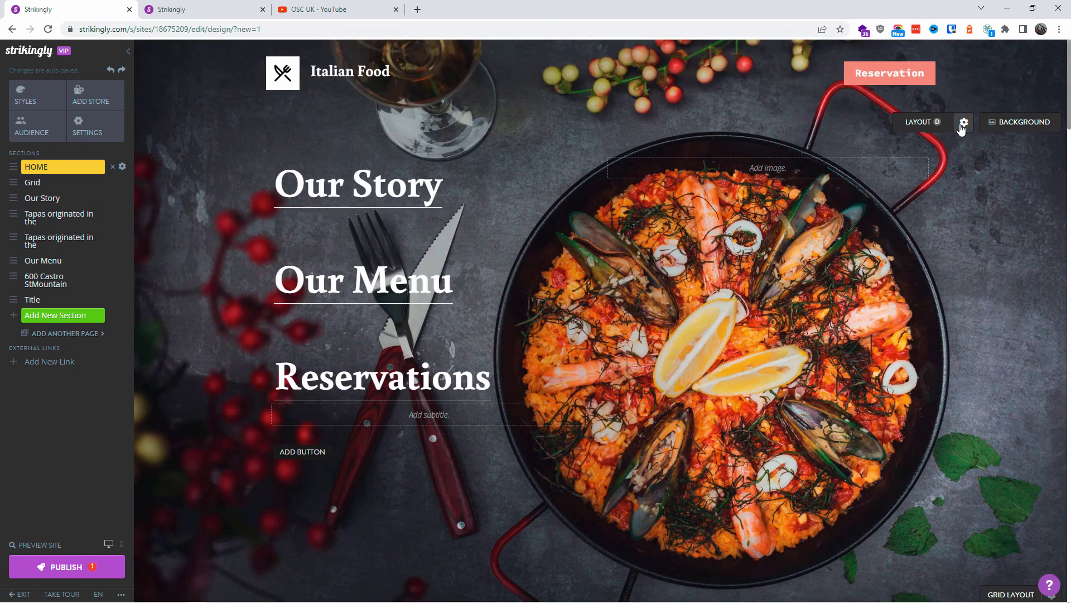
# Step: Switch to the site preview and test buying one Laptop from the Shop Now section
pyautogui.hotkey('ctrl', 'Tab')
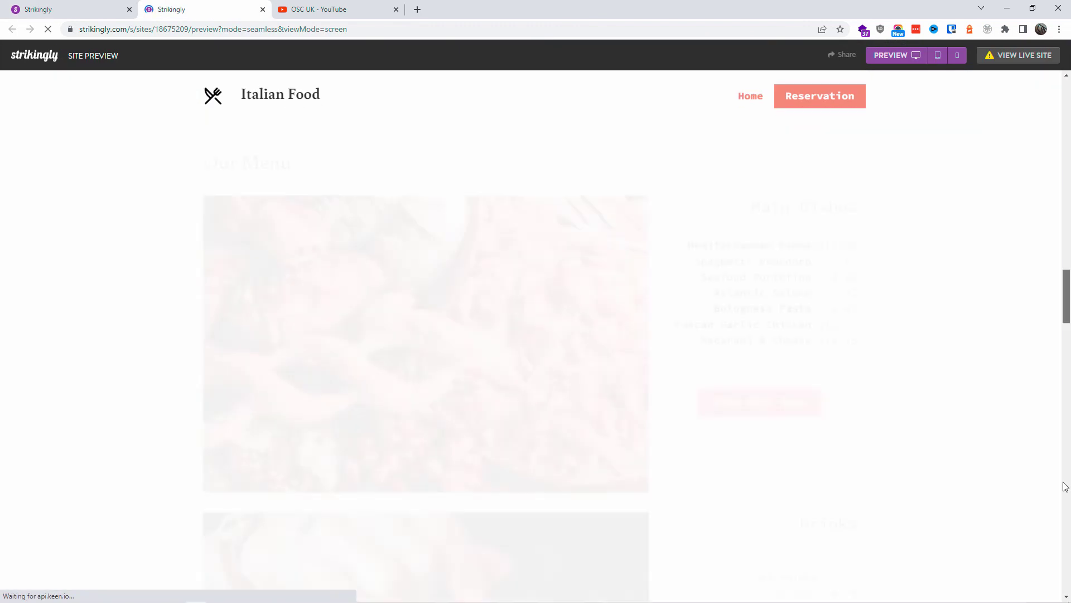
pyautogui.scroll(-15, 1065, 486)
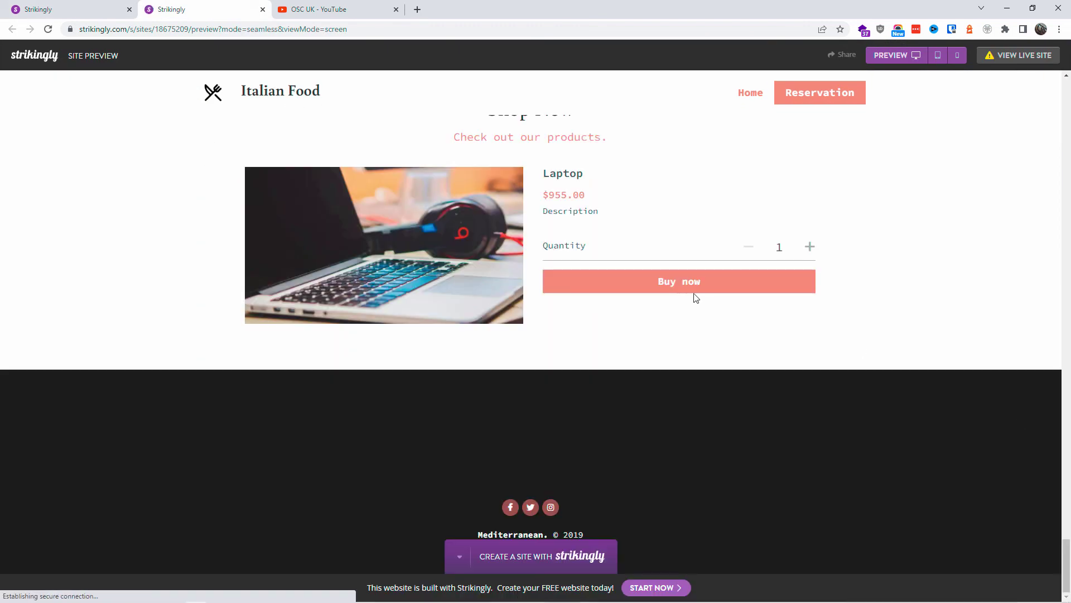
pyautogui.scroll(1, 636, 301)
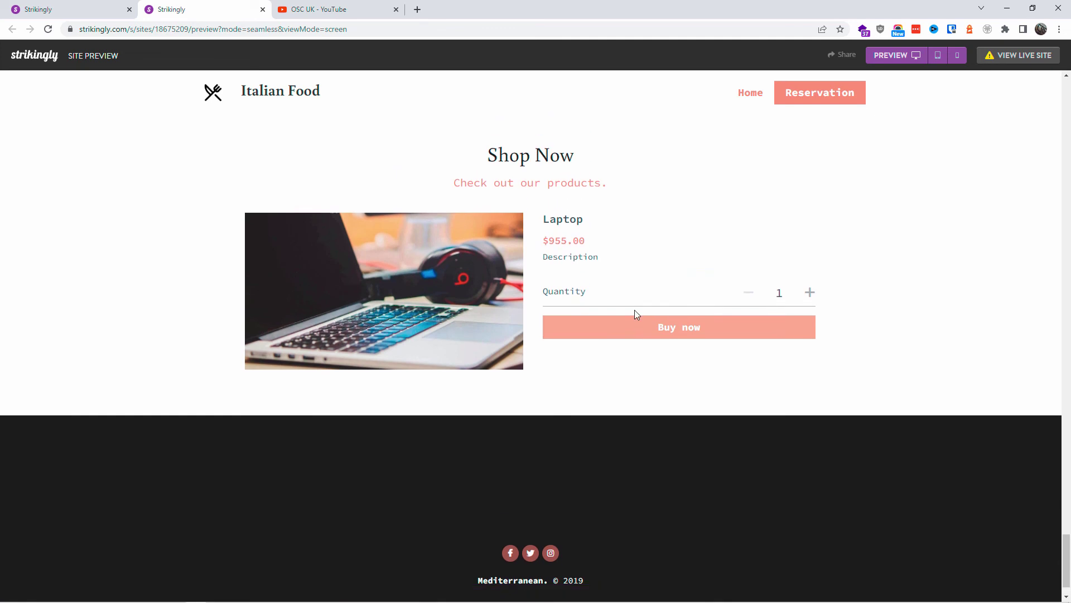
pyautogui.click(809, 303)
pyautogui.click(752, 305)
pyautogui.click(720, 337)
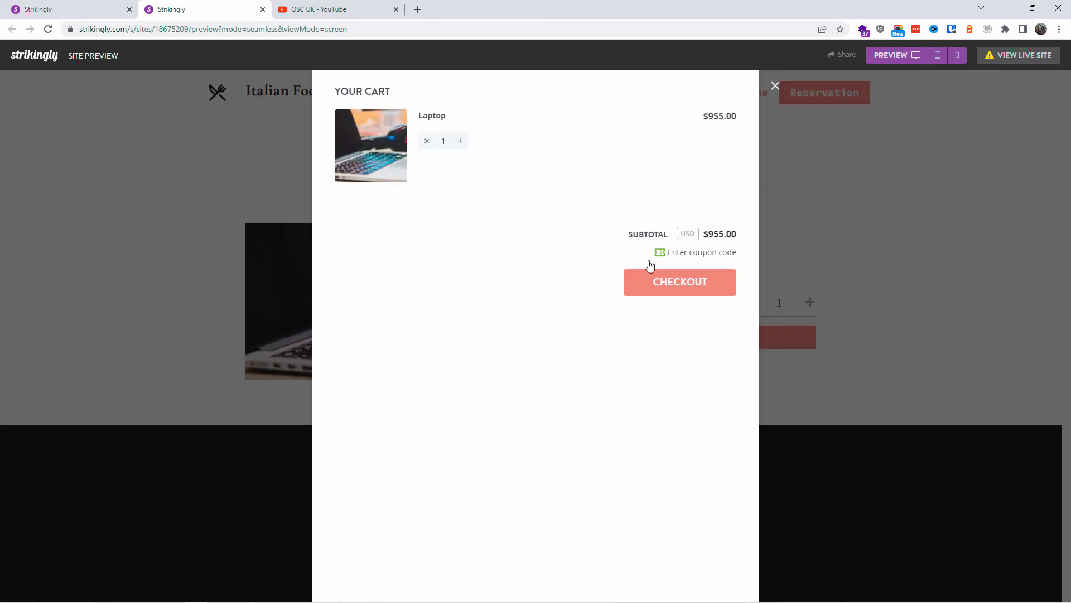
# Step: Check the cart's coupon field, test the checkout contact form with its fields left blank, and close the checkout
pyautogui.click(674, 256)
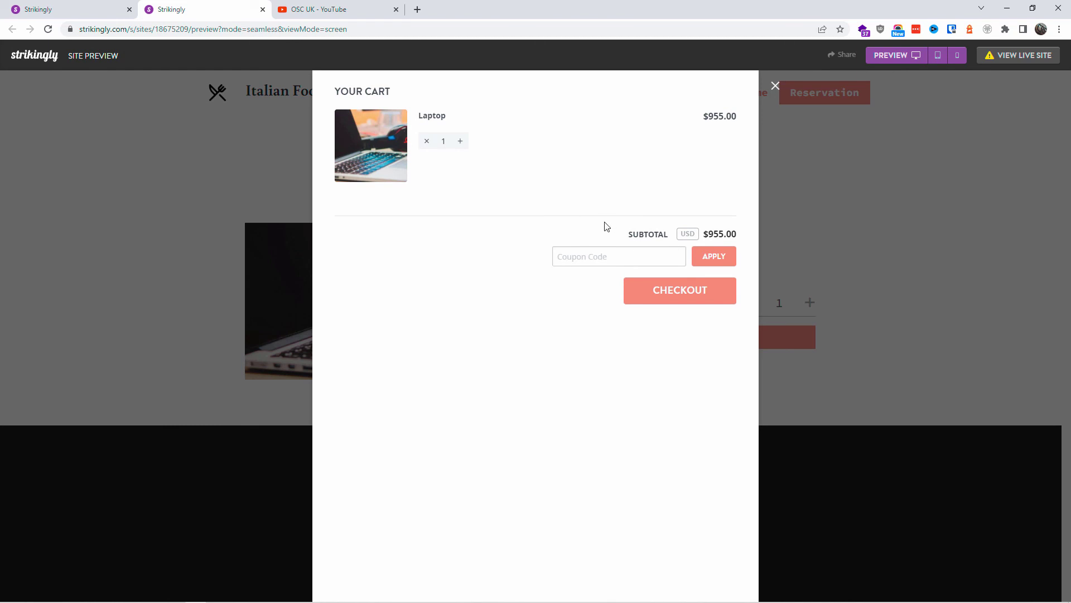
pyautogui.click(685, 291)
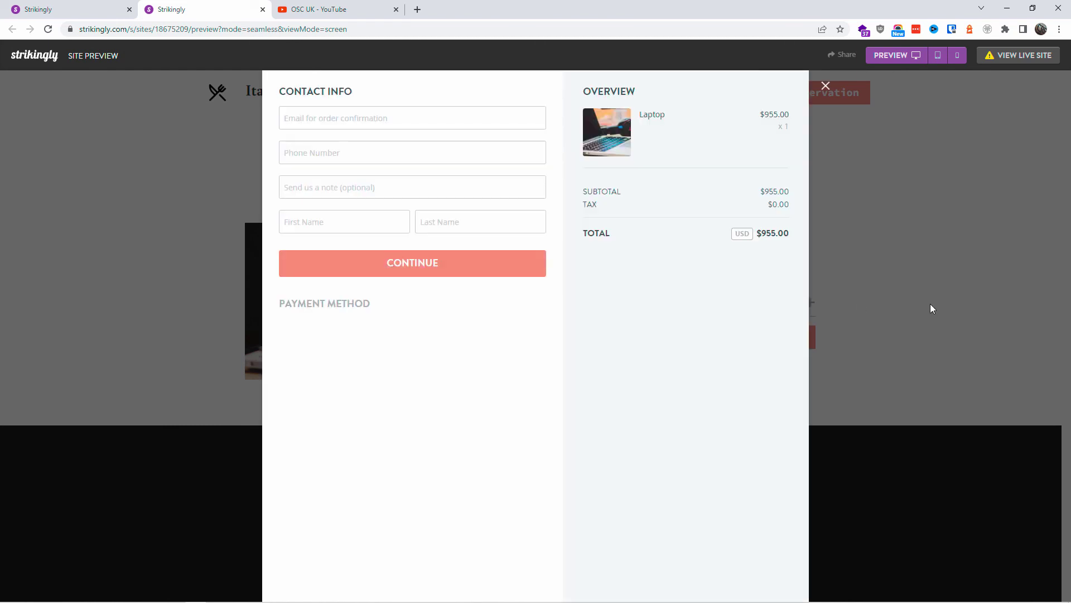
pyautogui.click(387, 124)
pyautogui.press('Tab')
pyautogui.press('Tab')
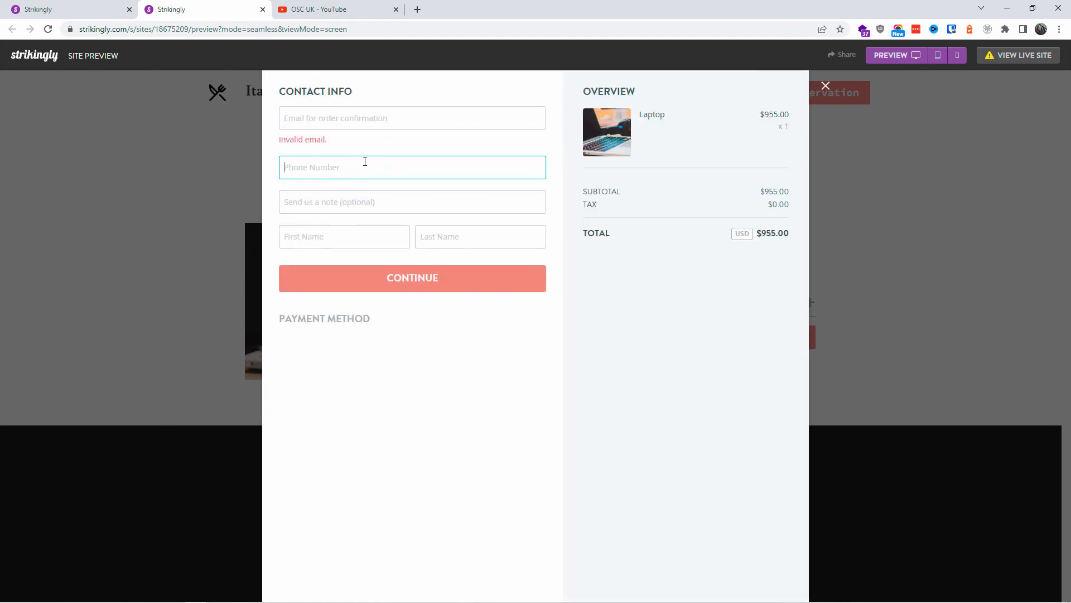
pyautogui.press('Tab')
pyautogui.press('Tab')
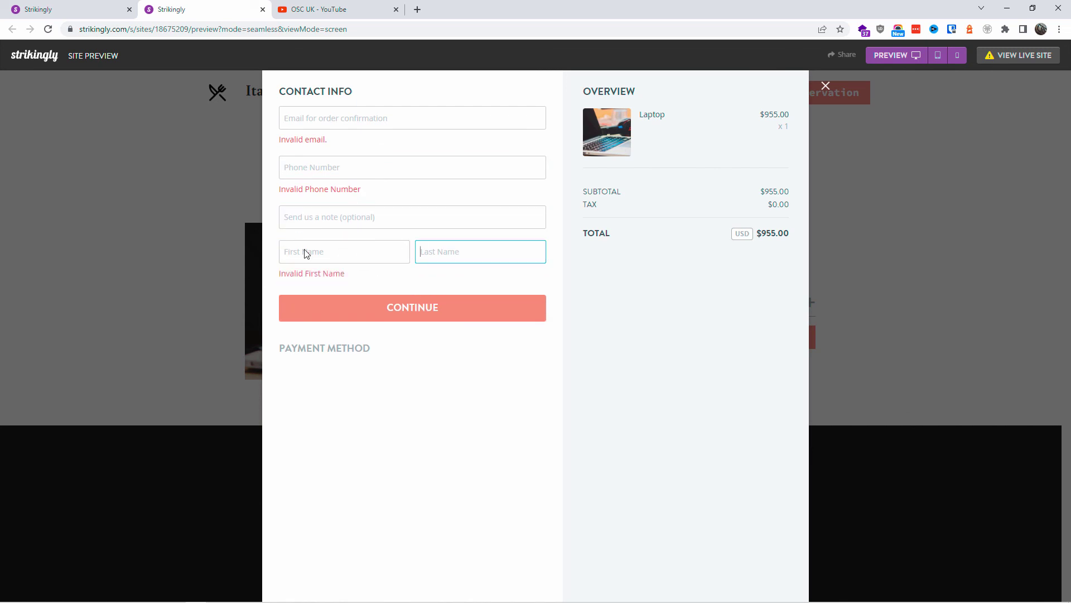
pyautogui.click(385, 306)
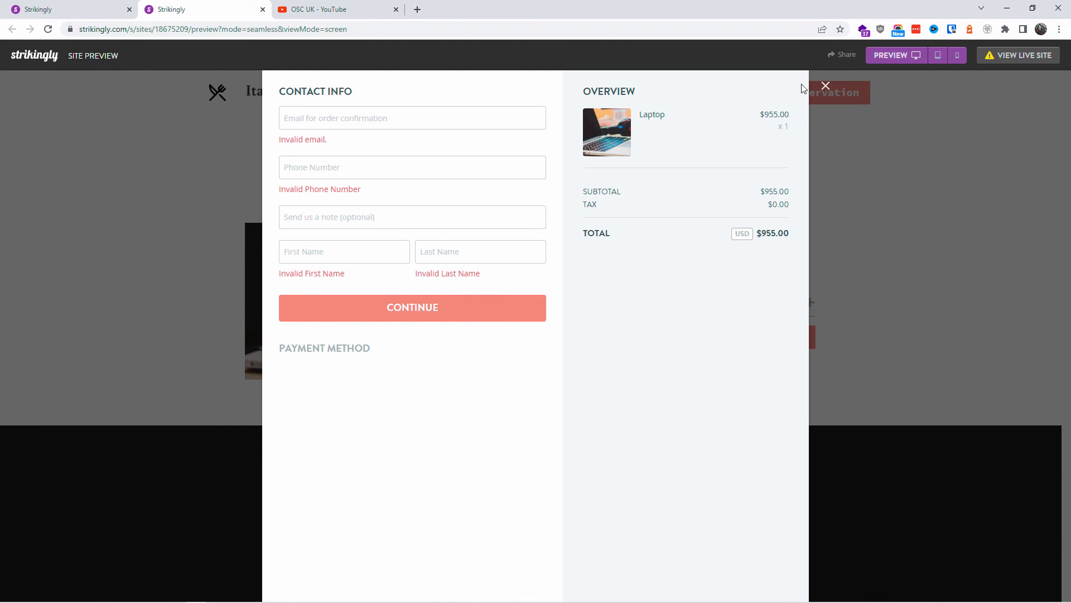
pyautogui.click(826, 87)
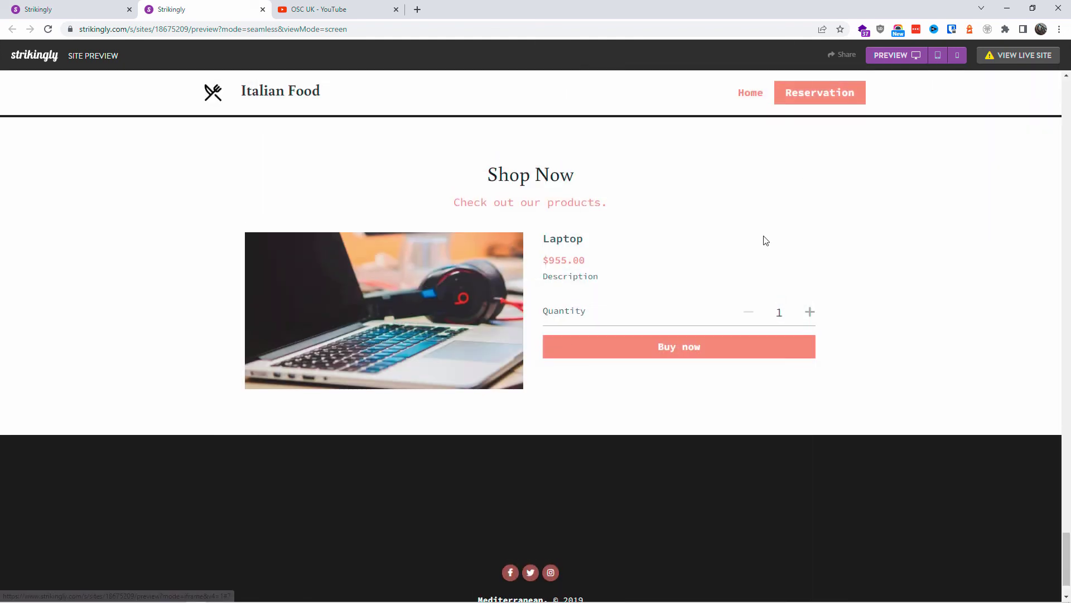
# Step: Look back up through the previewed page, switch to the editor and return from the payment settings to the site design
pyautogui.scroll(5, 760, 238)
pyautogui.scroll(15, 758, 238)
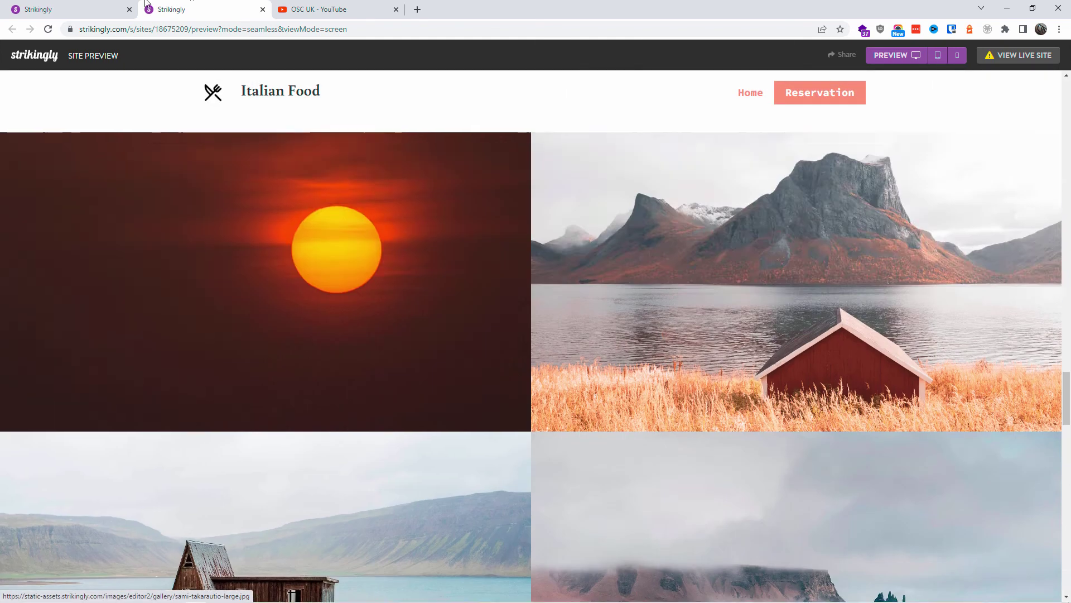
pyautogui.click(58, 6)
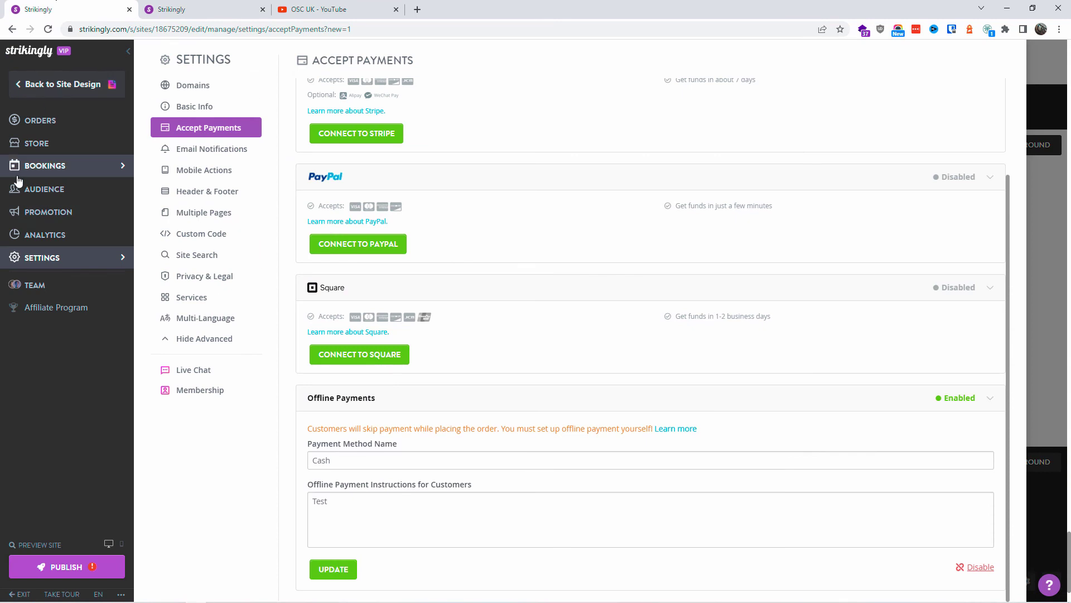
pyautogui.click(52, 84)
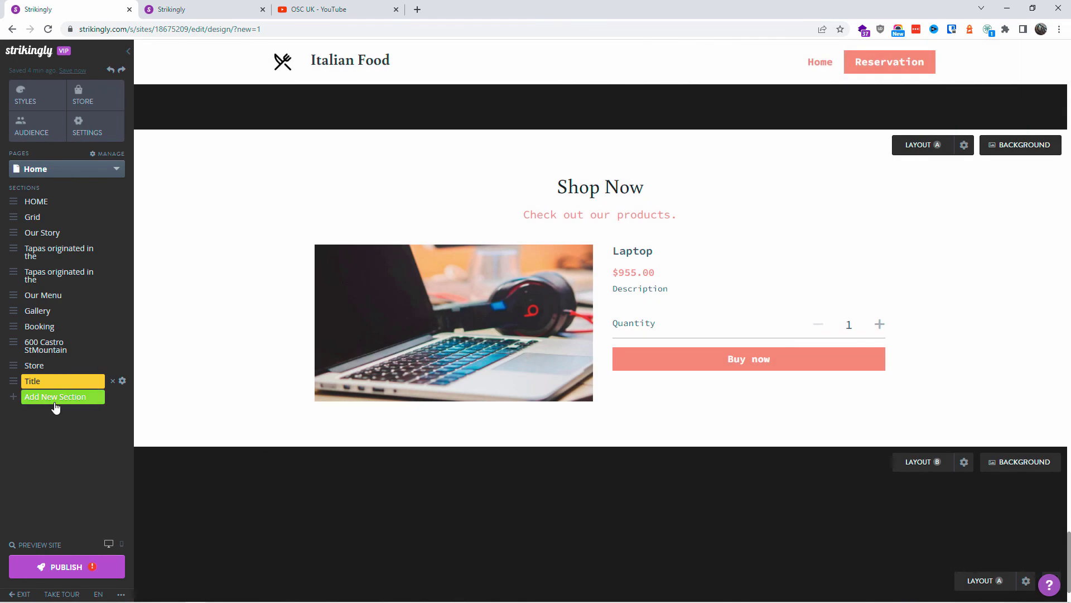
# Step: Examine the section types offered for a new section, from Commerce and Blog through Gallery, and close the list
pyautogui.click(56, 399)
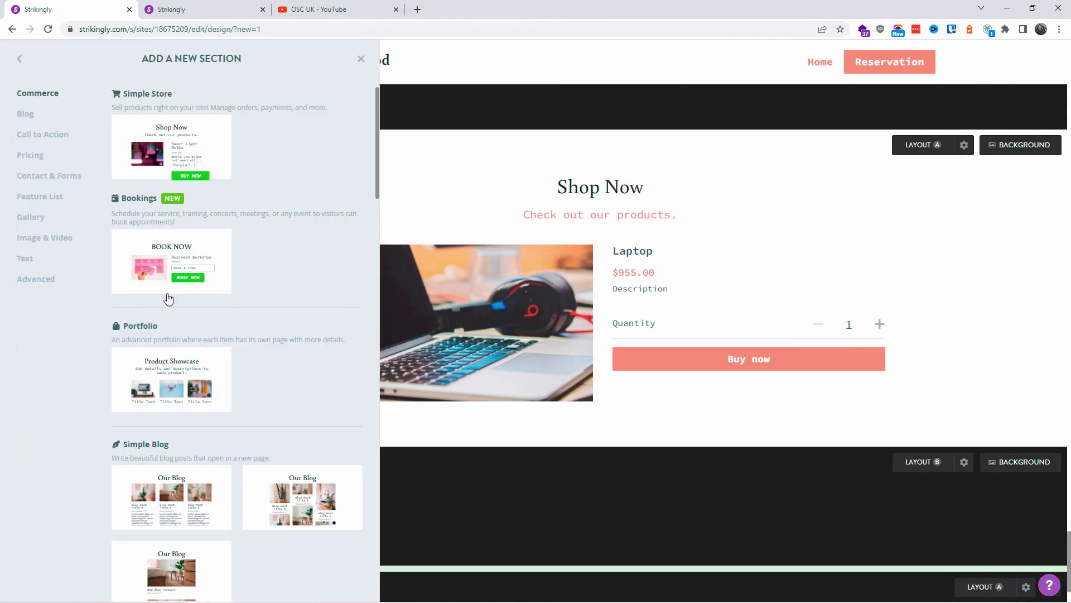
pyautogui.click(380, 112)
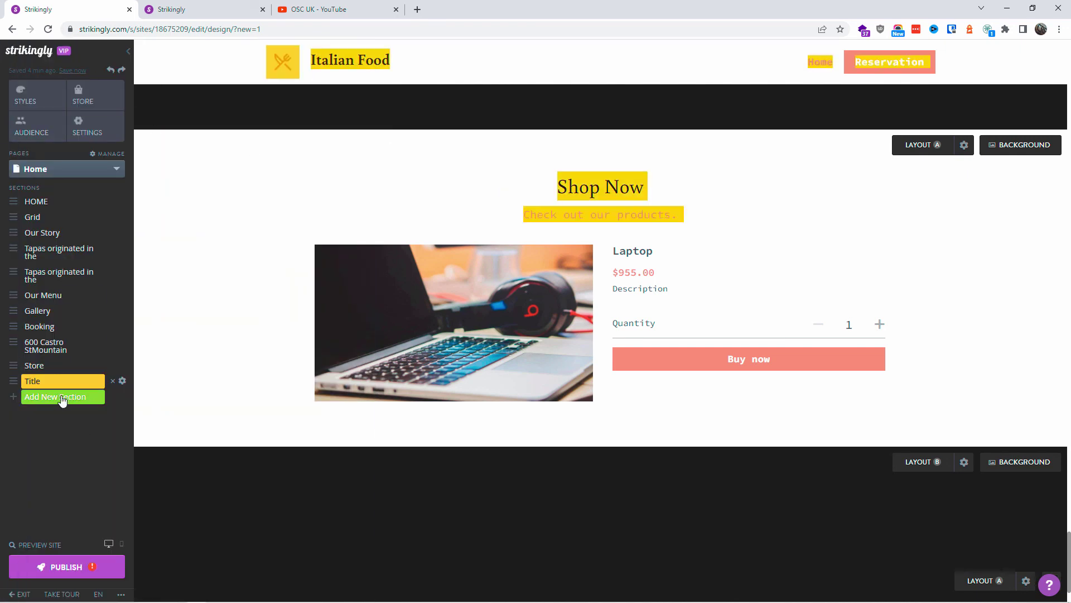
pyautogui.click(89, 396)
pyautogui.scroll(-6, 220, 301)
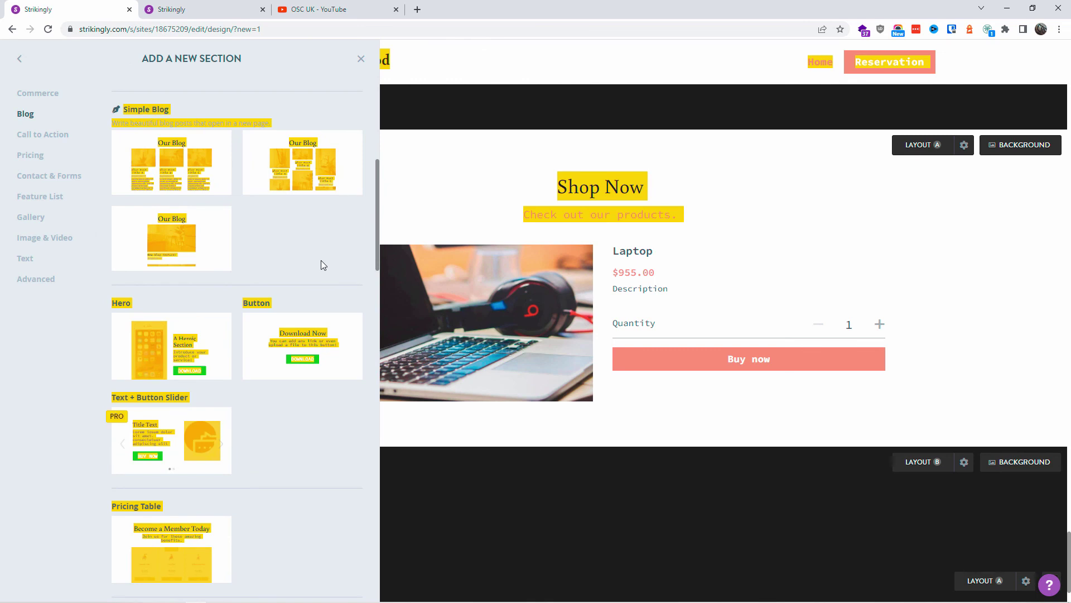
pyautogui.scroll(-10, 291, 397)
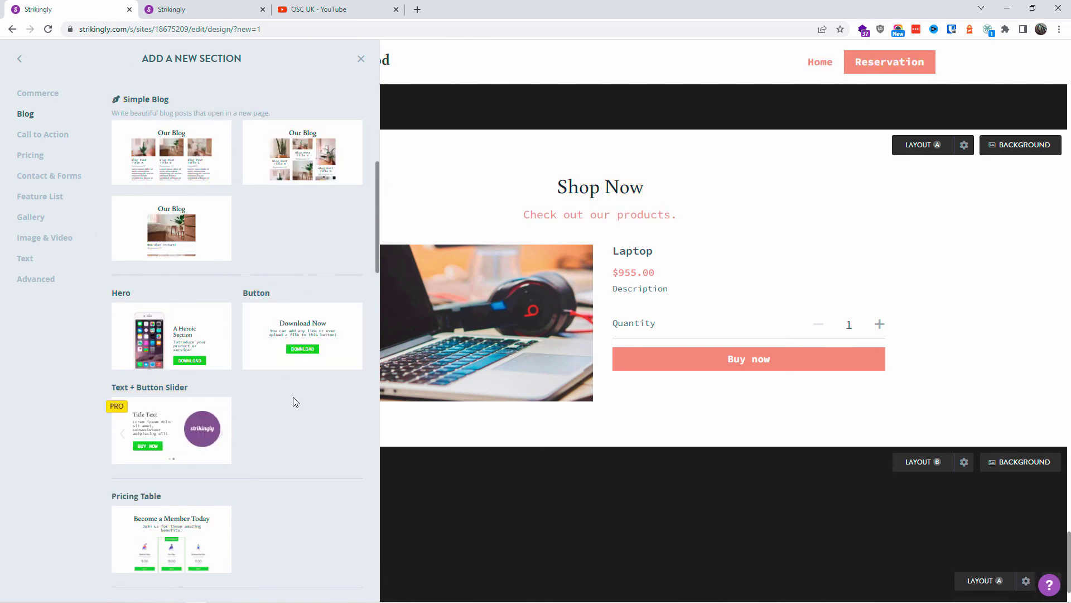
pyautogui.scroll(-7, 295, 403)
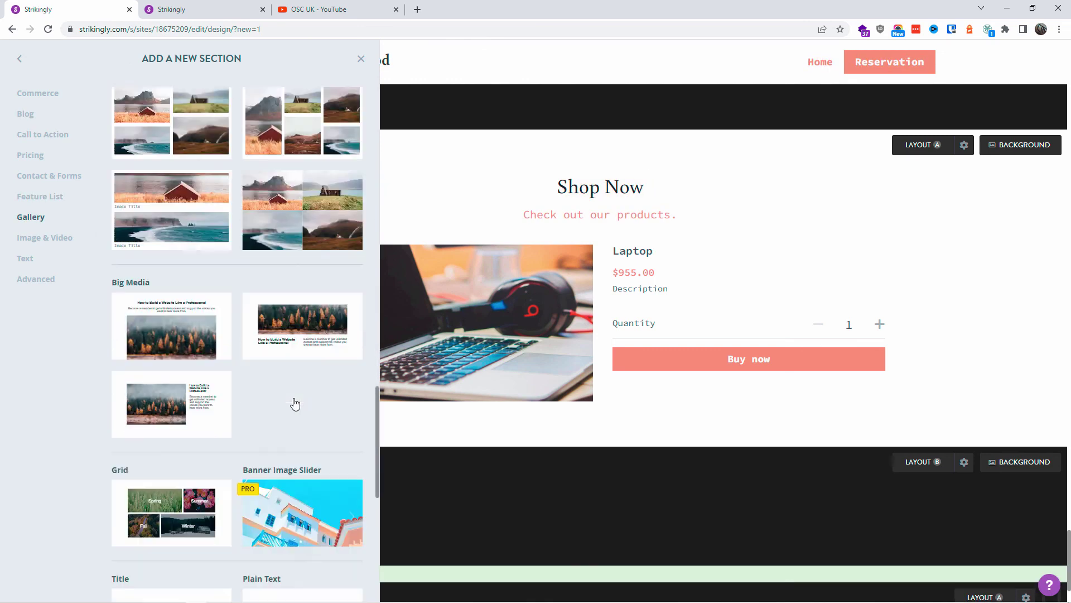
pyautogui.scroll(-3, 295, 403)
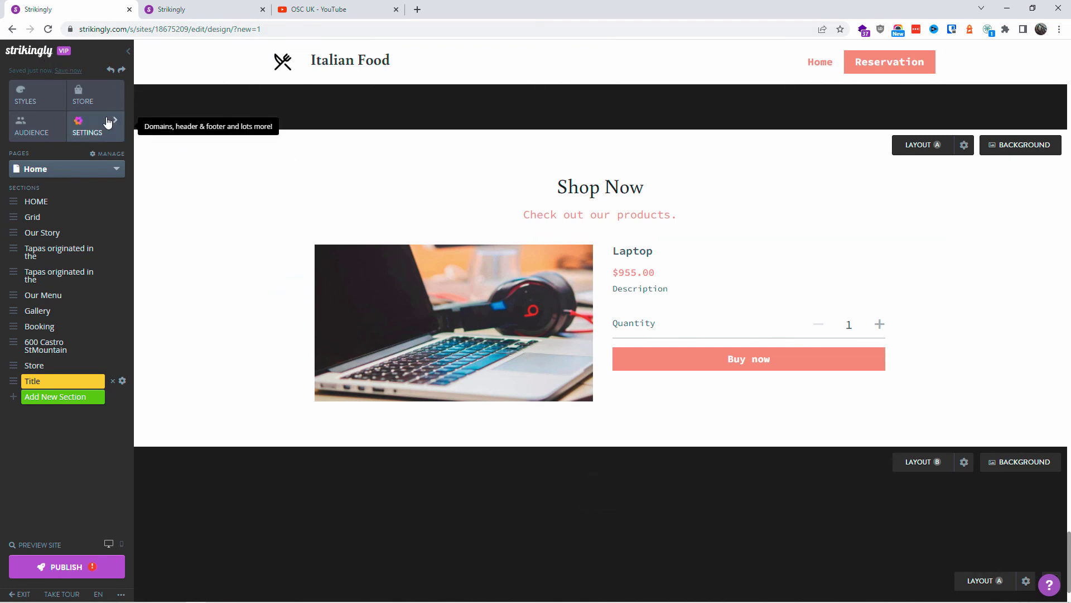
# Step: Publish the site to the free Strikingly URL oscuk.mystrikingly.com
pyautogui.click(74, 567)
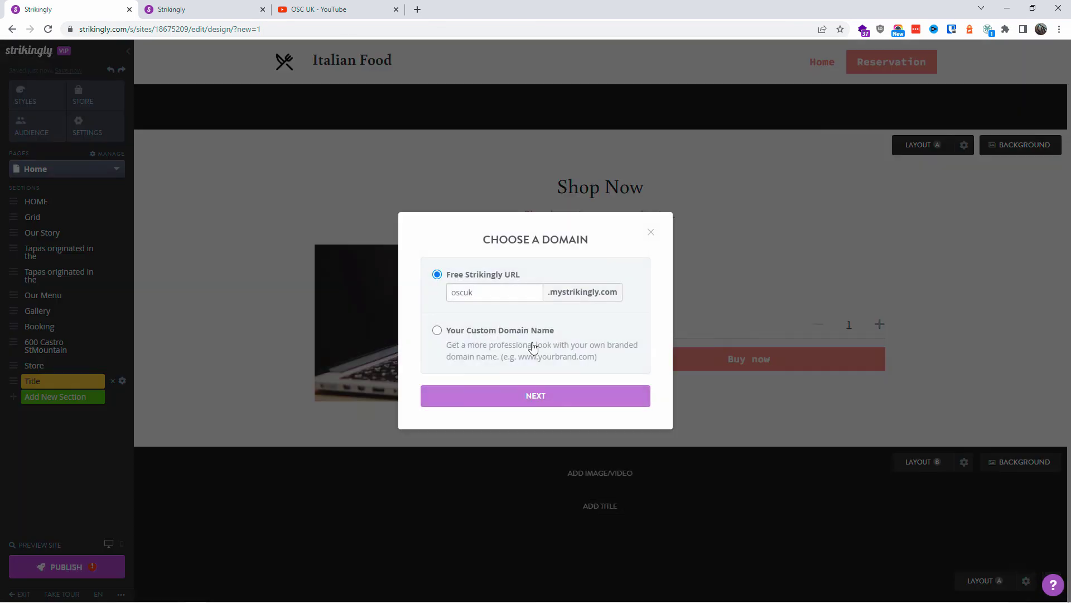
pyautogui.click(461, 333)
pyautogui.click(496, 282)
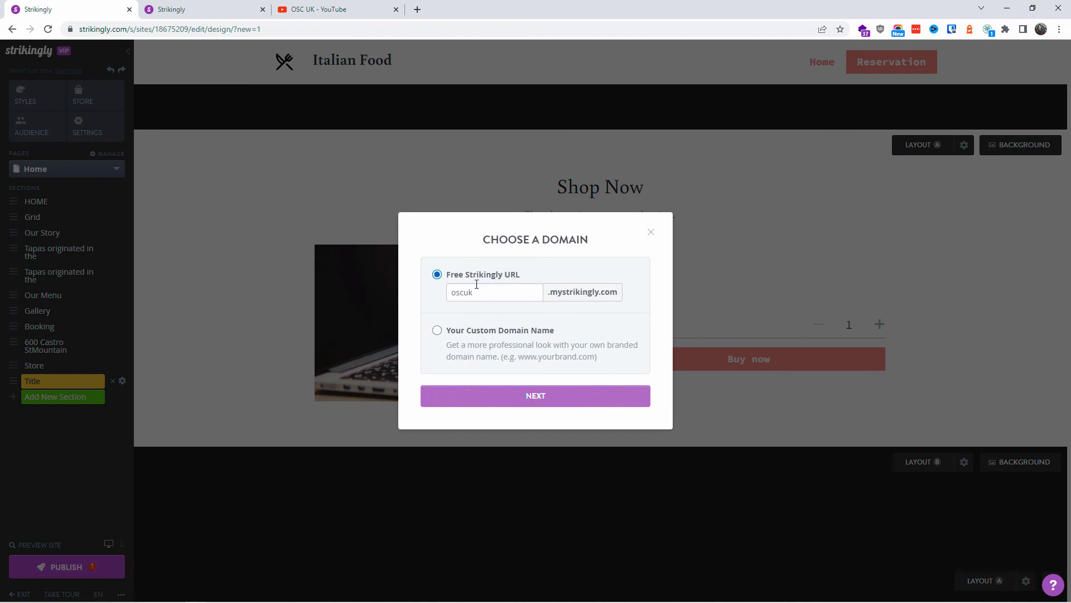
pyautogui.click(530, 395)
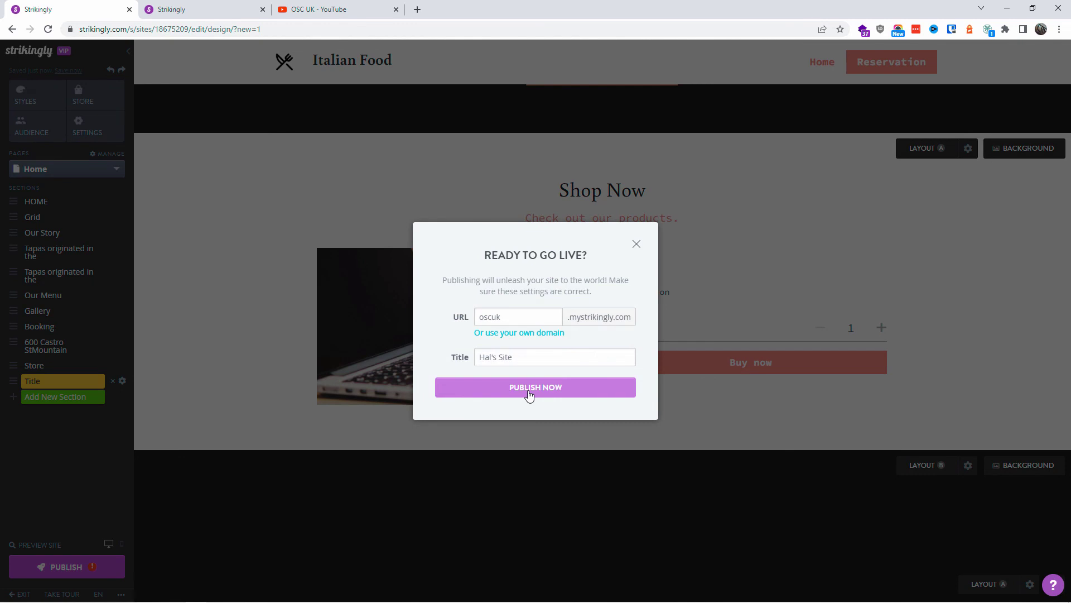
pyautogui.click(530, 395)
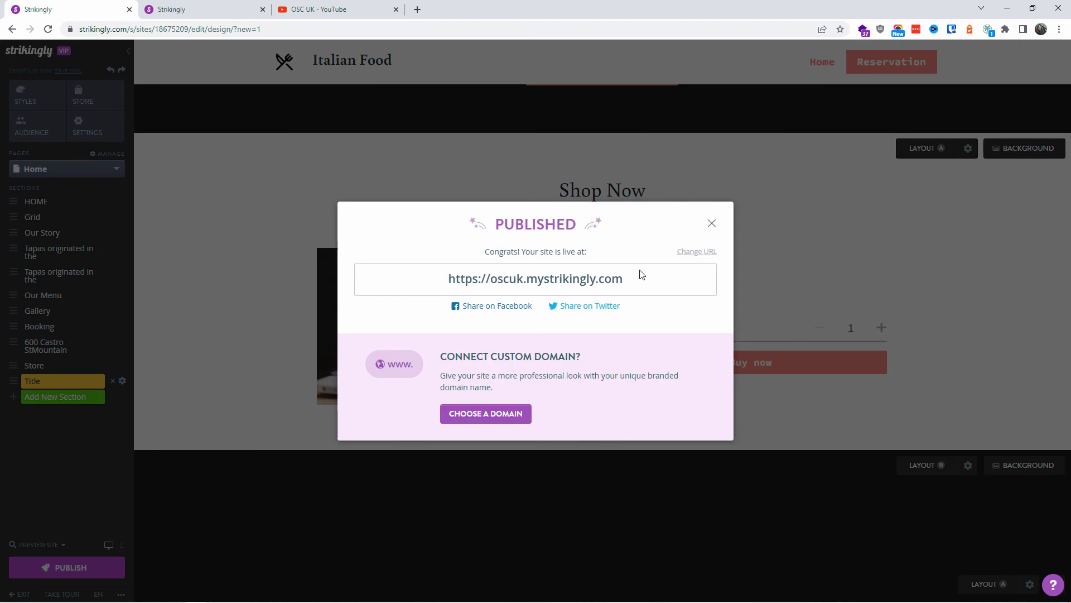
# Step: Copy the published site's address and open oscuk.mystrikingly.com in a new incognito window
pyautogui.moveTo(635, 283); pyautogui.dragTo(448, 297)
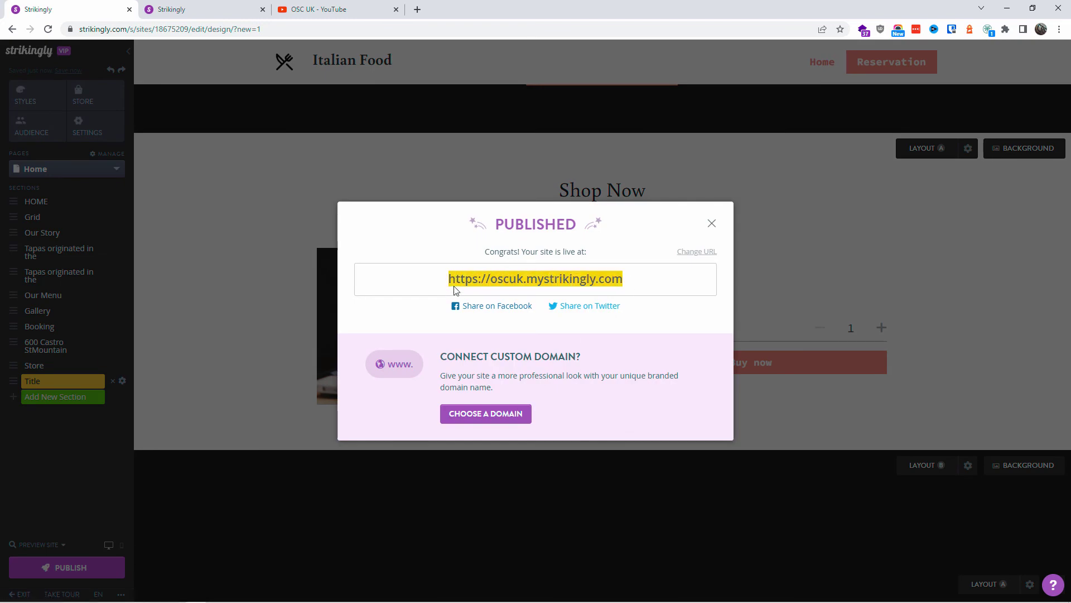
pyautogui.rightClick(454, 288)
pyautogui.click(519, 370)
pyautogui.hotkey('ctrl', 'shift', 'n')
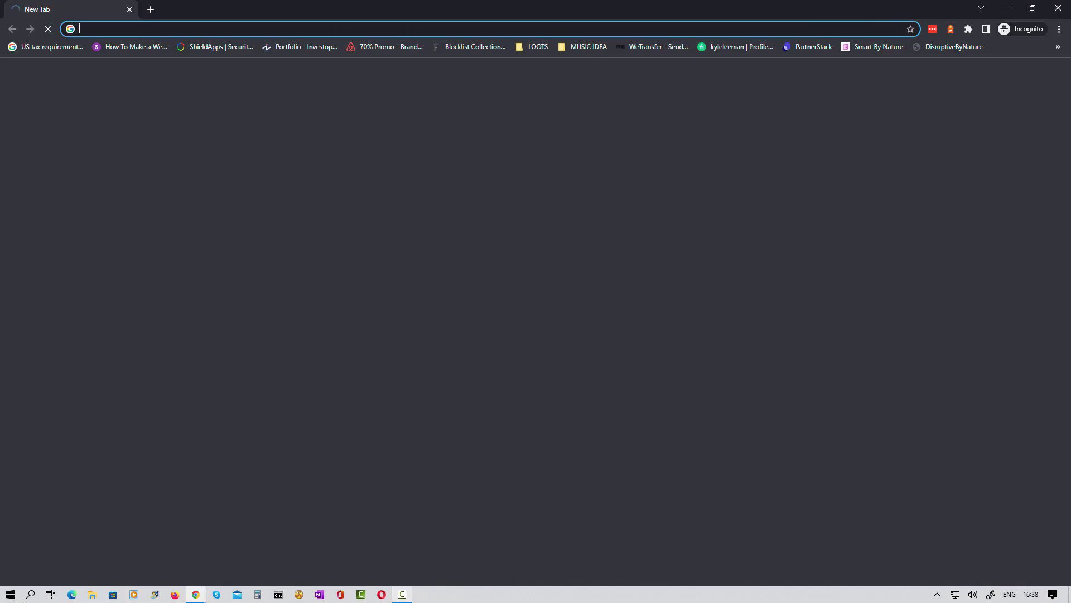
pyautogui.hotkey('ctrl', 'v')
pyautogui.press('Return')
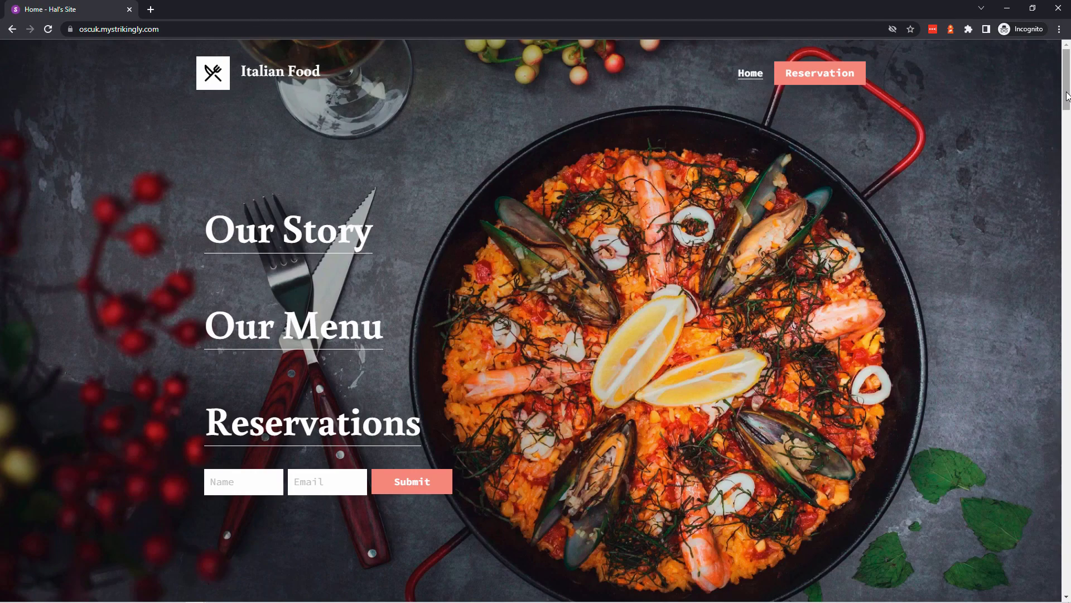
# Step: Look through the live site from the home banner to the Shop Now section, then back past the booking and gallery sections
pyautogui.moveTo(1067, 96); pyautogui.dragTo(1059, 8)
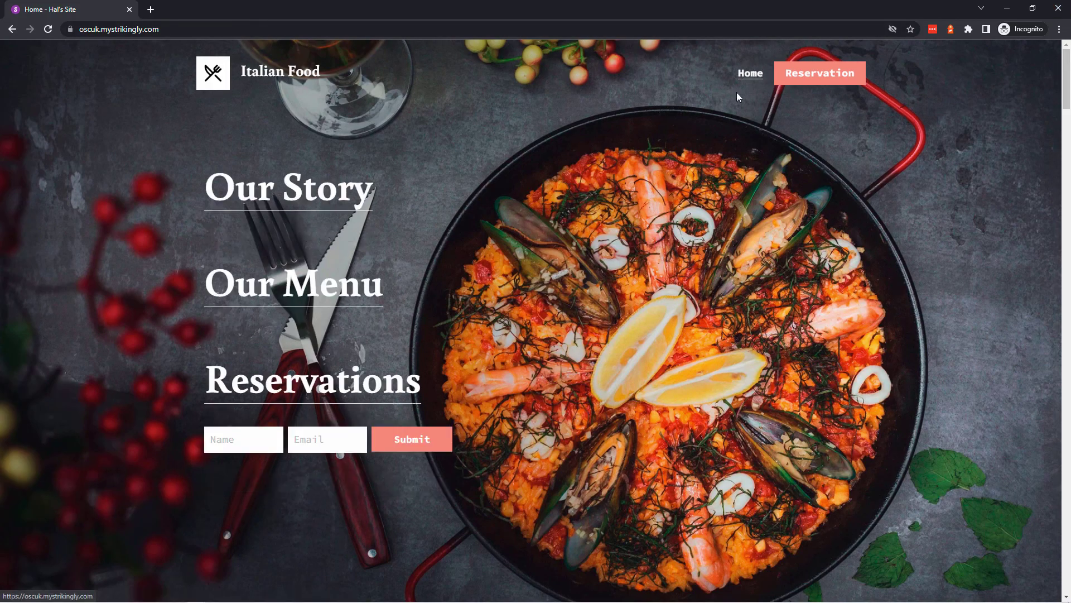
pyautogui.moveTo(1066, 102); pyautogui.dragTo(1069, 598)
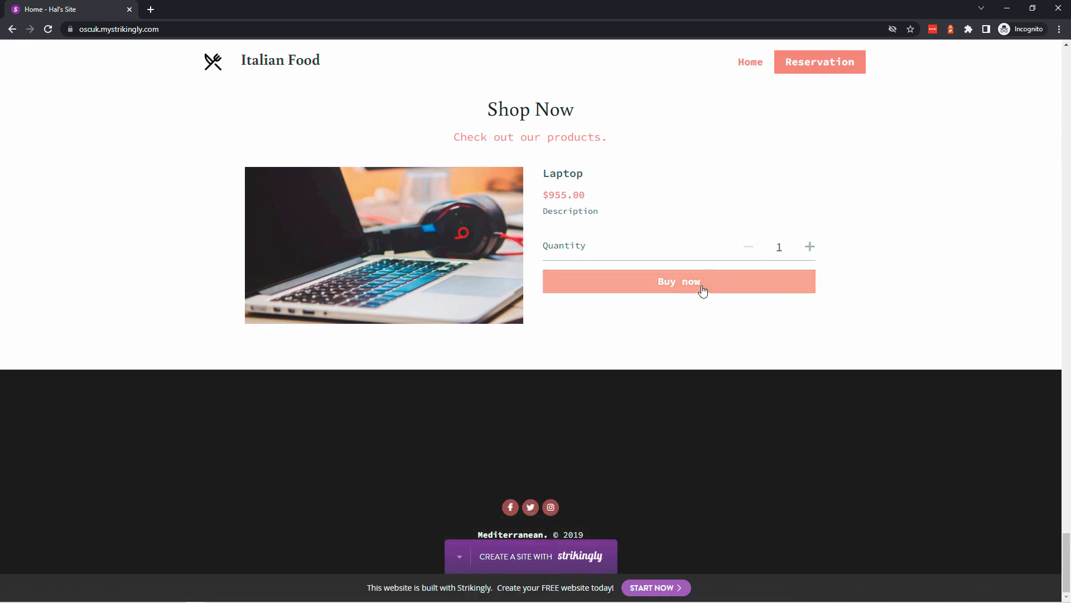
pyautogui.scroll(12, 702, 290)
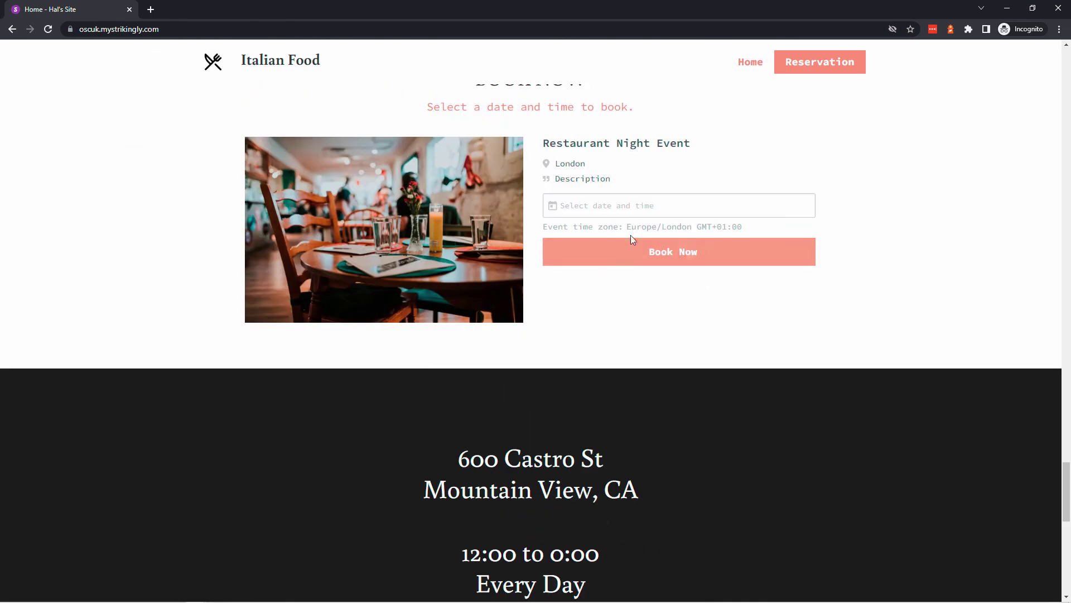
pyautogui.scroll(10, 632, 275)
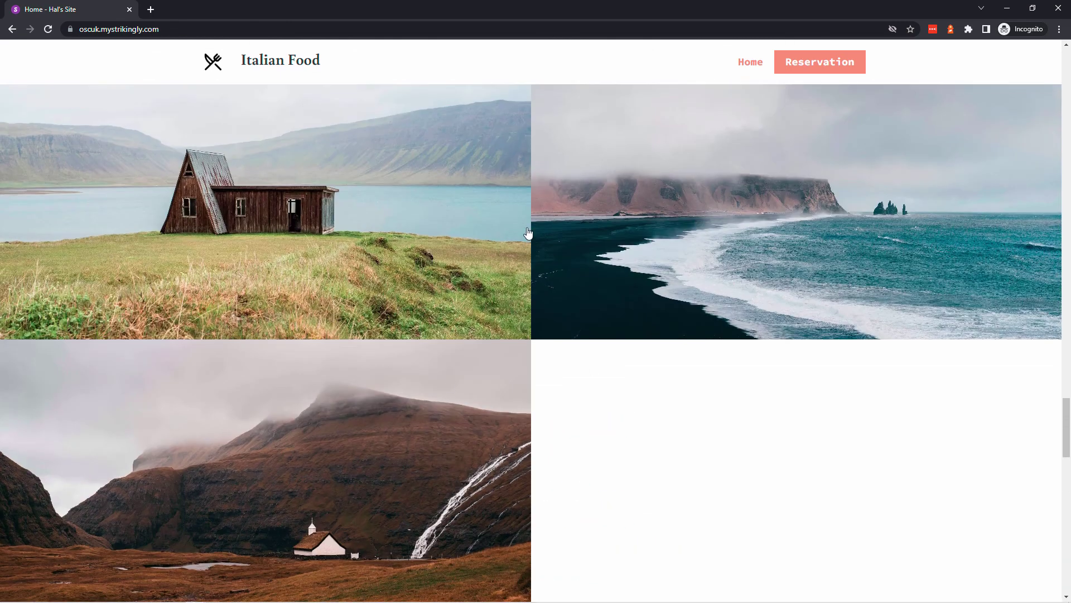
pyautogui.scroll(4, 528, 233)
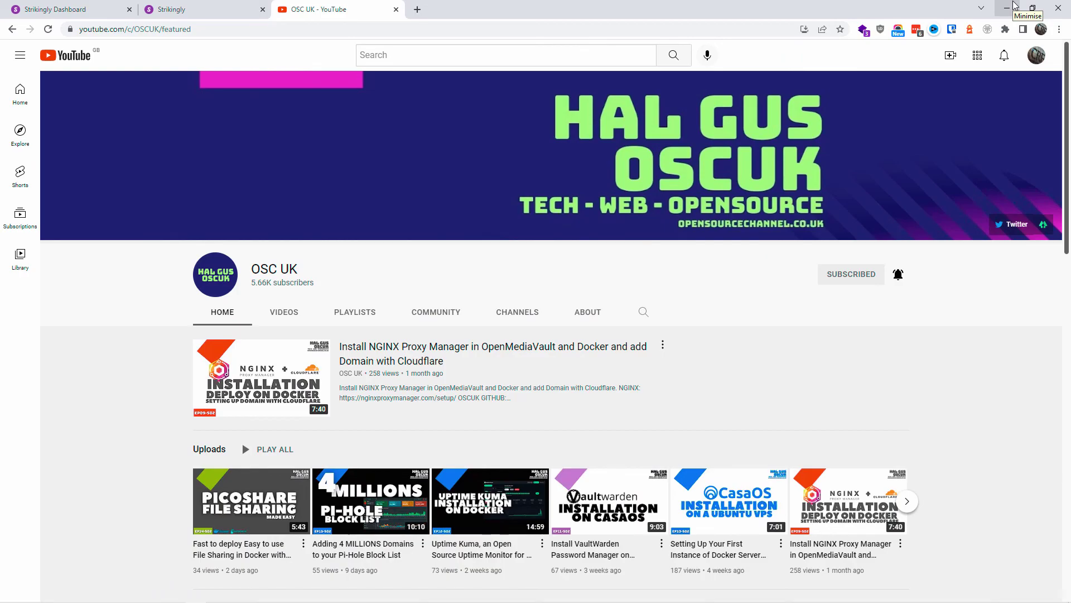